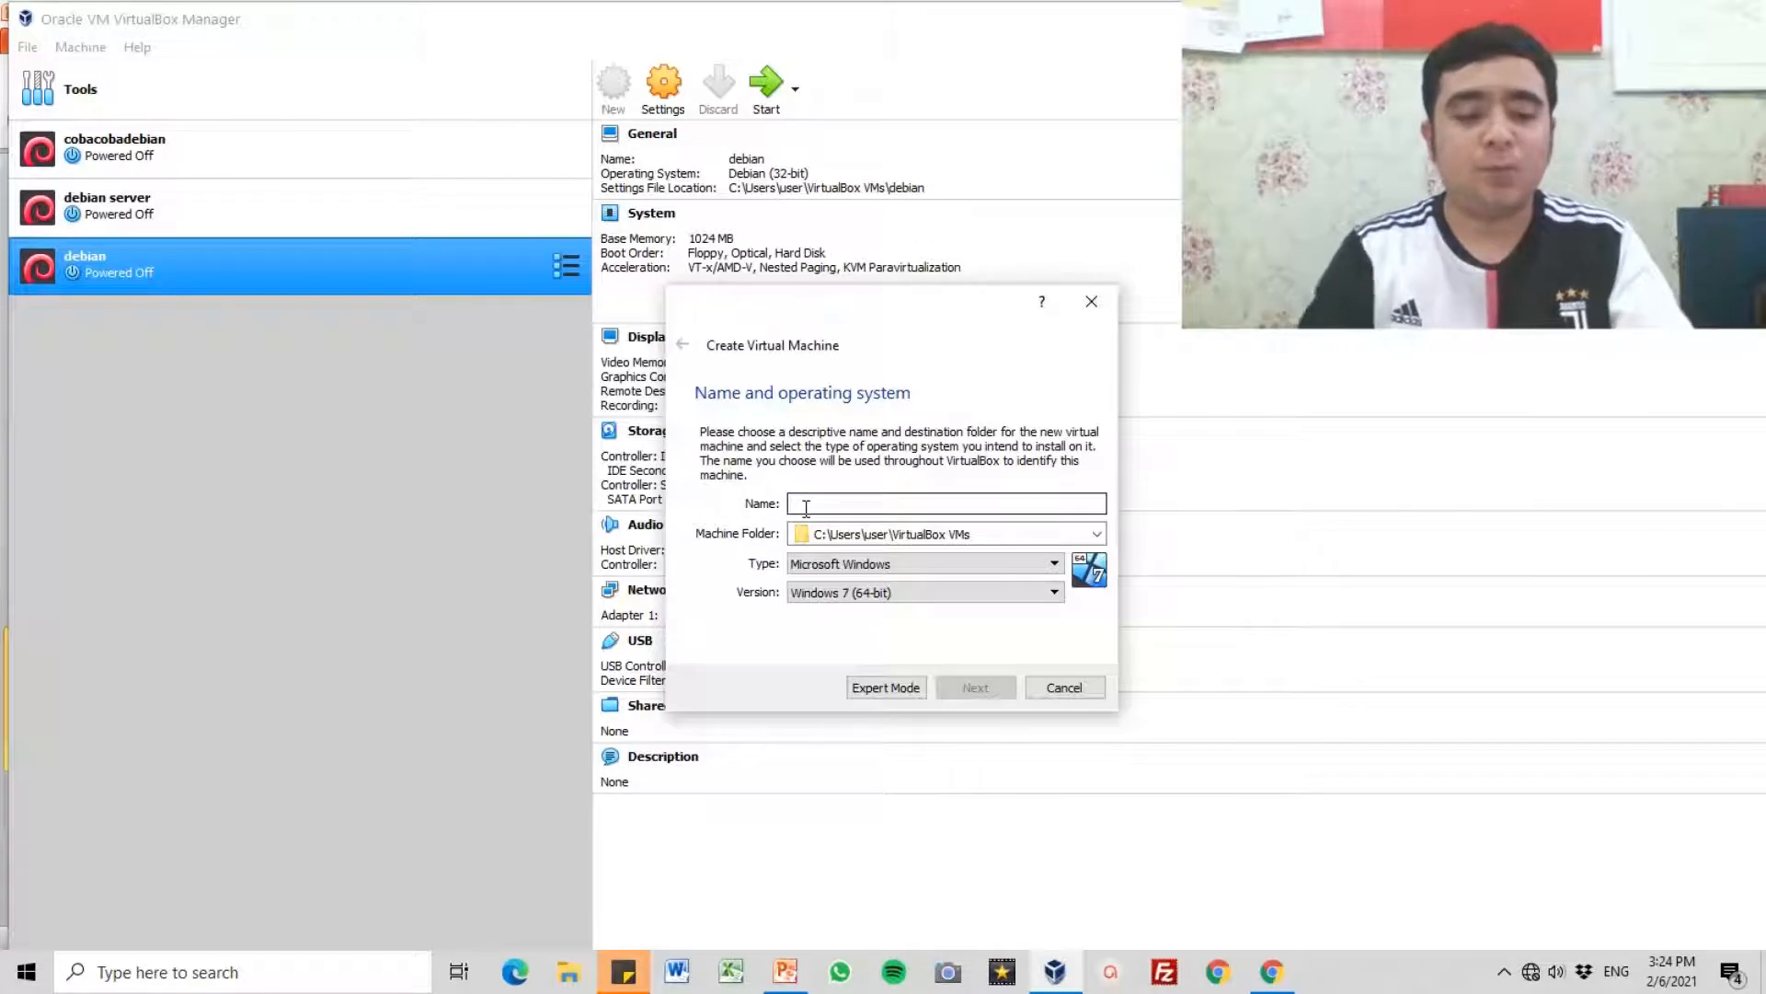
{"action": "type", "text": "ICANG DISINI"}
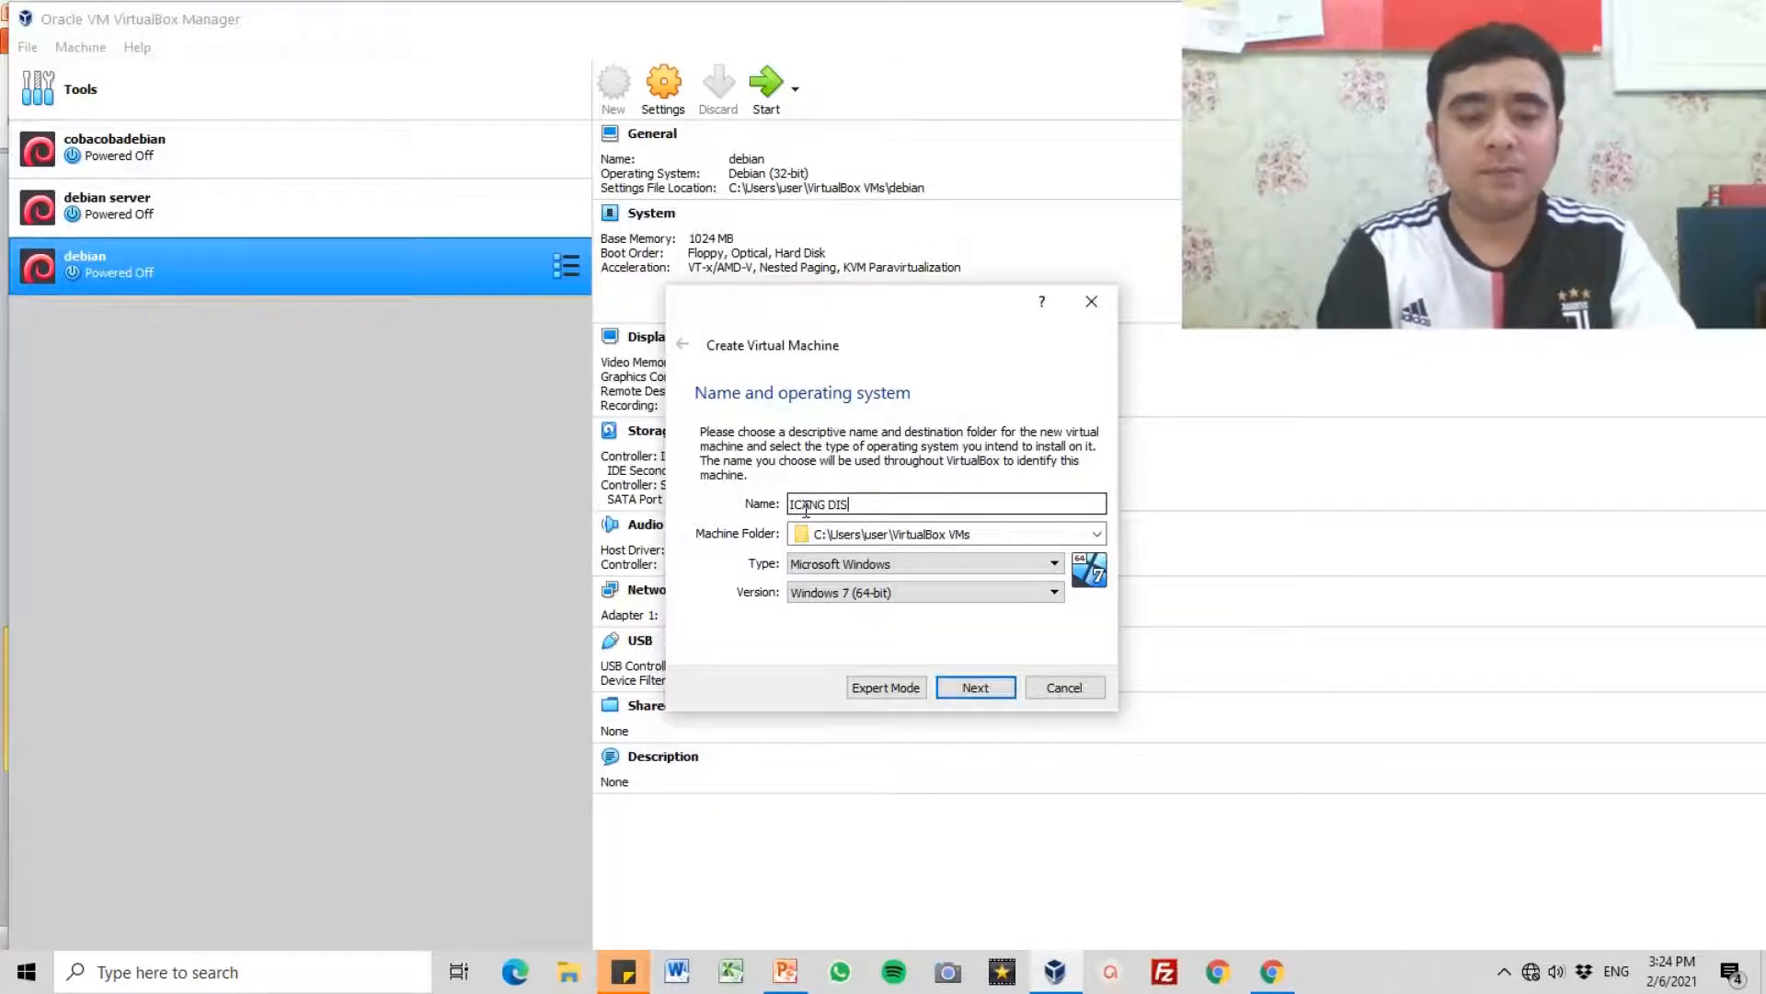
{"action": "key", "text": "BackSpace"}
{"action": "key", "text": "BackSpace"}
{"action": "key", "text": "BackSpace"}
{"action": "key", "text": "BackSpace"}
{"action": "key", "text": "BackSpace"}
{"action": "key", "text": "BackSpace"}
{"action": "key", "text": "BackSpace"}
{"action": "key", "text": "BackSpace"}
{"action": "key", "text": "BackSpace"}
{"action": "key", "text": "BackSpace"}
{"action": "key", "text": "BackSpace"}
{"action": "key", "text": "BackSpace"}
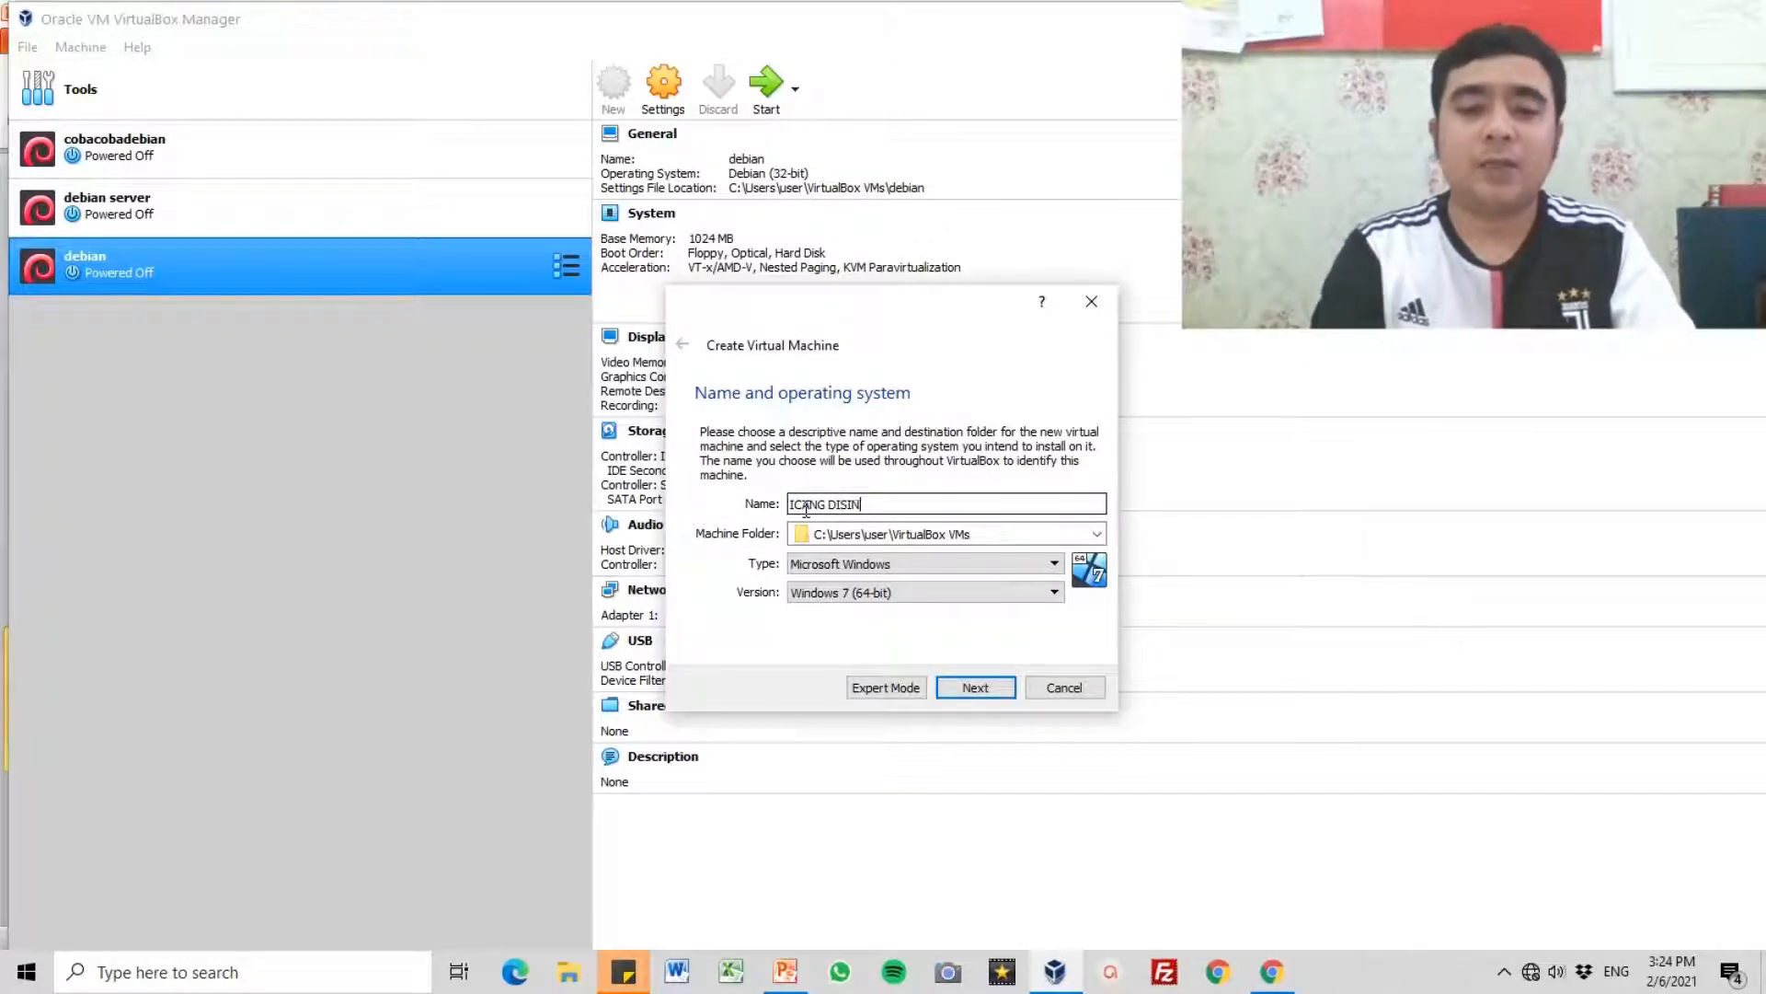
{"action": "type", "text": "WiNDOWS 1"}
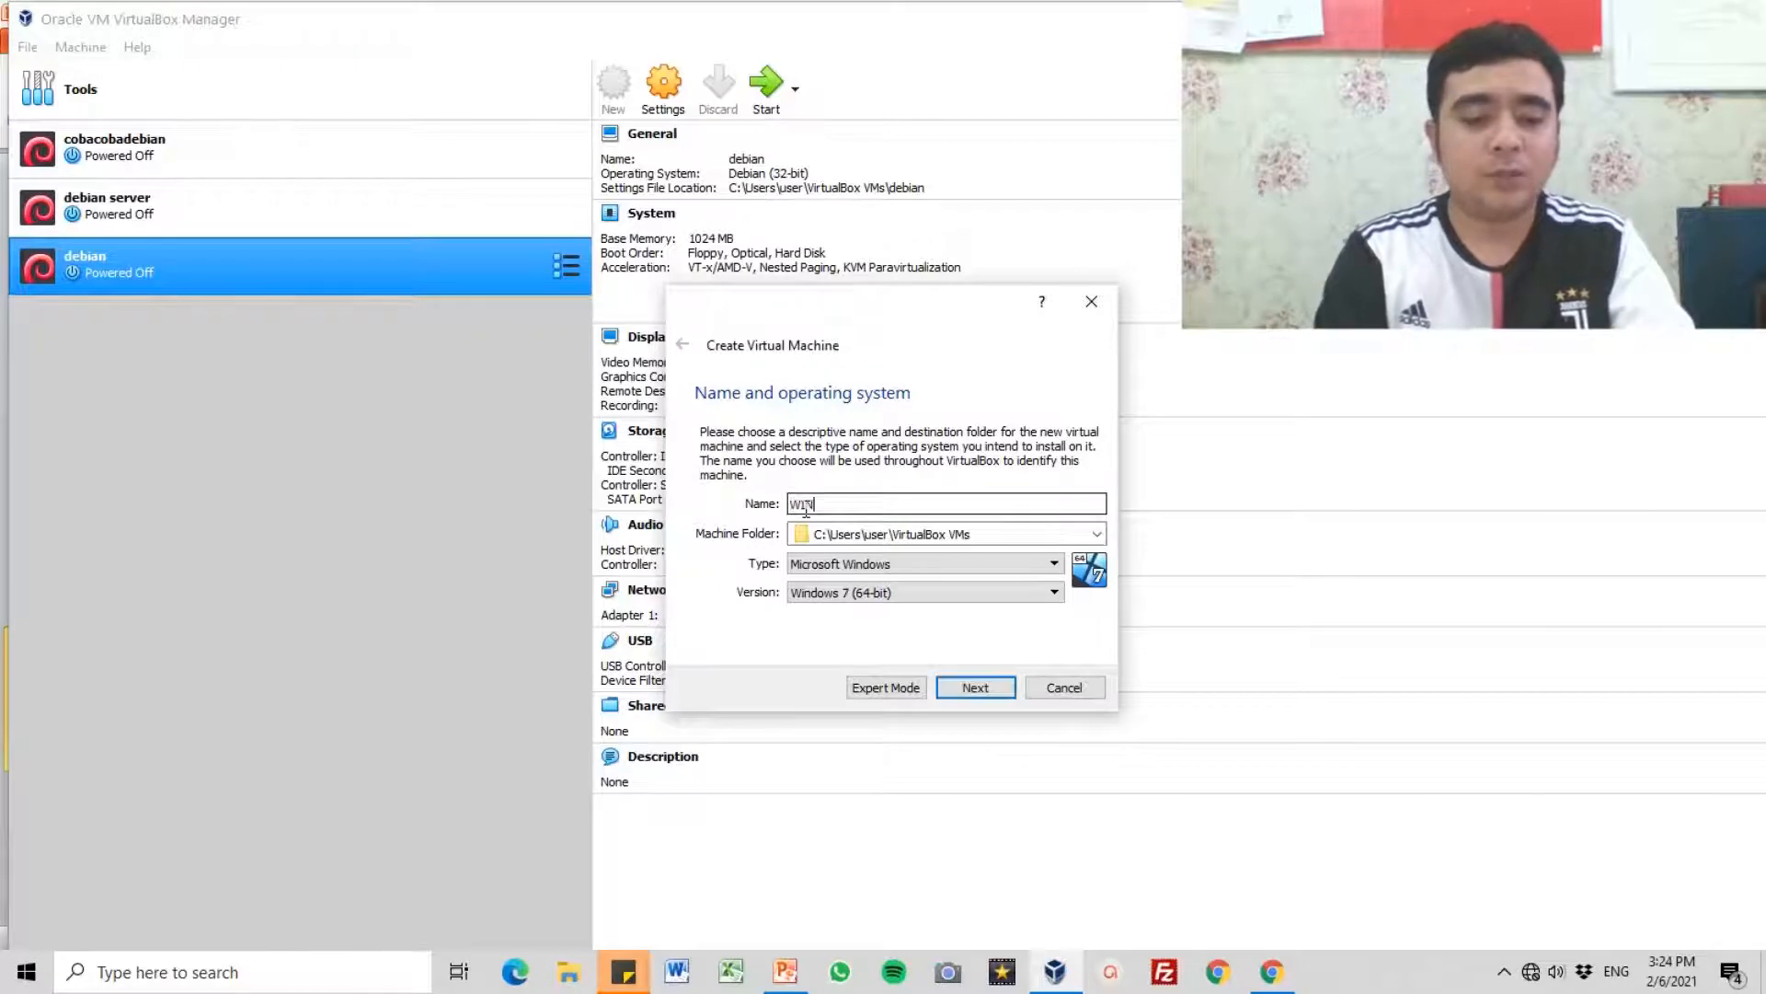
{"action": "type", "text": "0"}
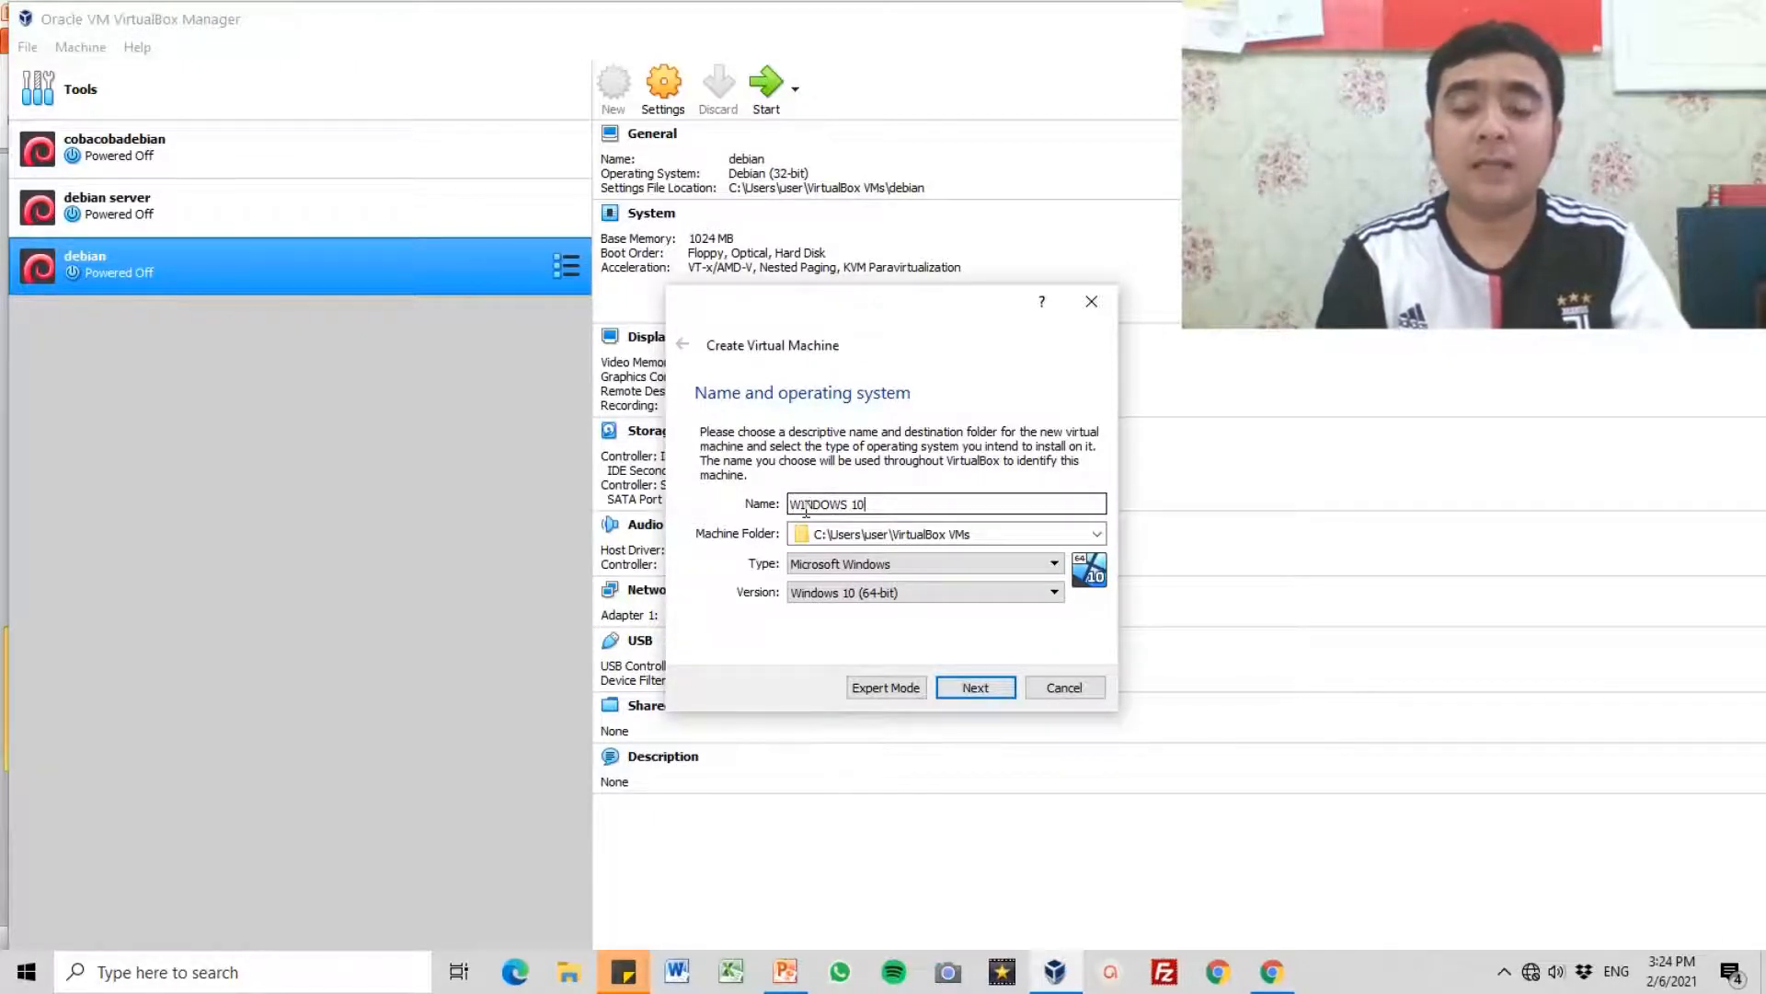
{"action": "key", "text": "BackSpace"}
{"action": "key", "text": "BackSpace"}
{"action": "key", "text": "BackSpace"}
{"action": "key", "text": "BackSpace"}
{"action": "key", "text": "BackSpace"}
{"action": "key", "text": "BackSpace"}
{"action": "key", "text": "BackSpace"}
{"action": "key", "text": "BackSpace"}
{"action": "key", "text": "BackSpace"}
{"action": "key", "text": "BackSpace"}
{"action": "type", "text": "I"}
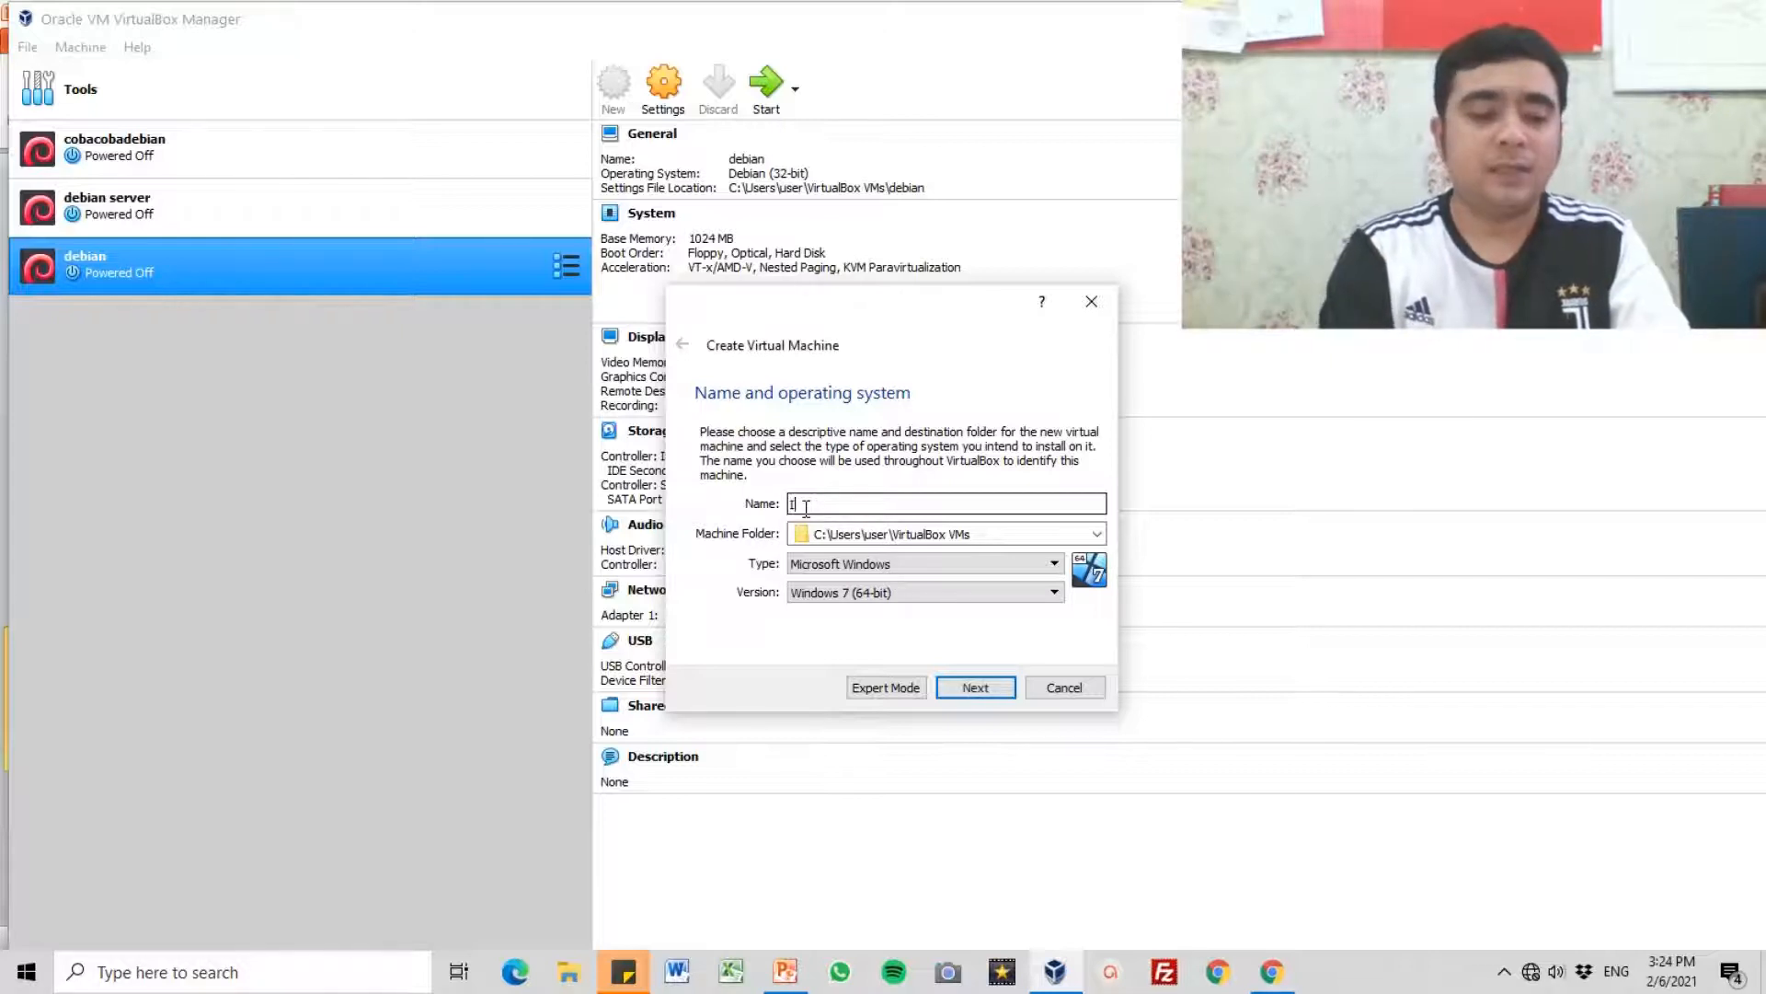
{"action": "key", "text": "BackSpace"}
Step: Name the new virtual machine with the owner's nickname followed by "disini", in lowercase, and choose Microsoft Windows as its type
{"action": "type", "text": "icang "}
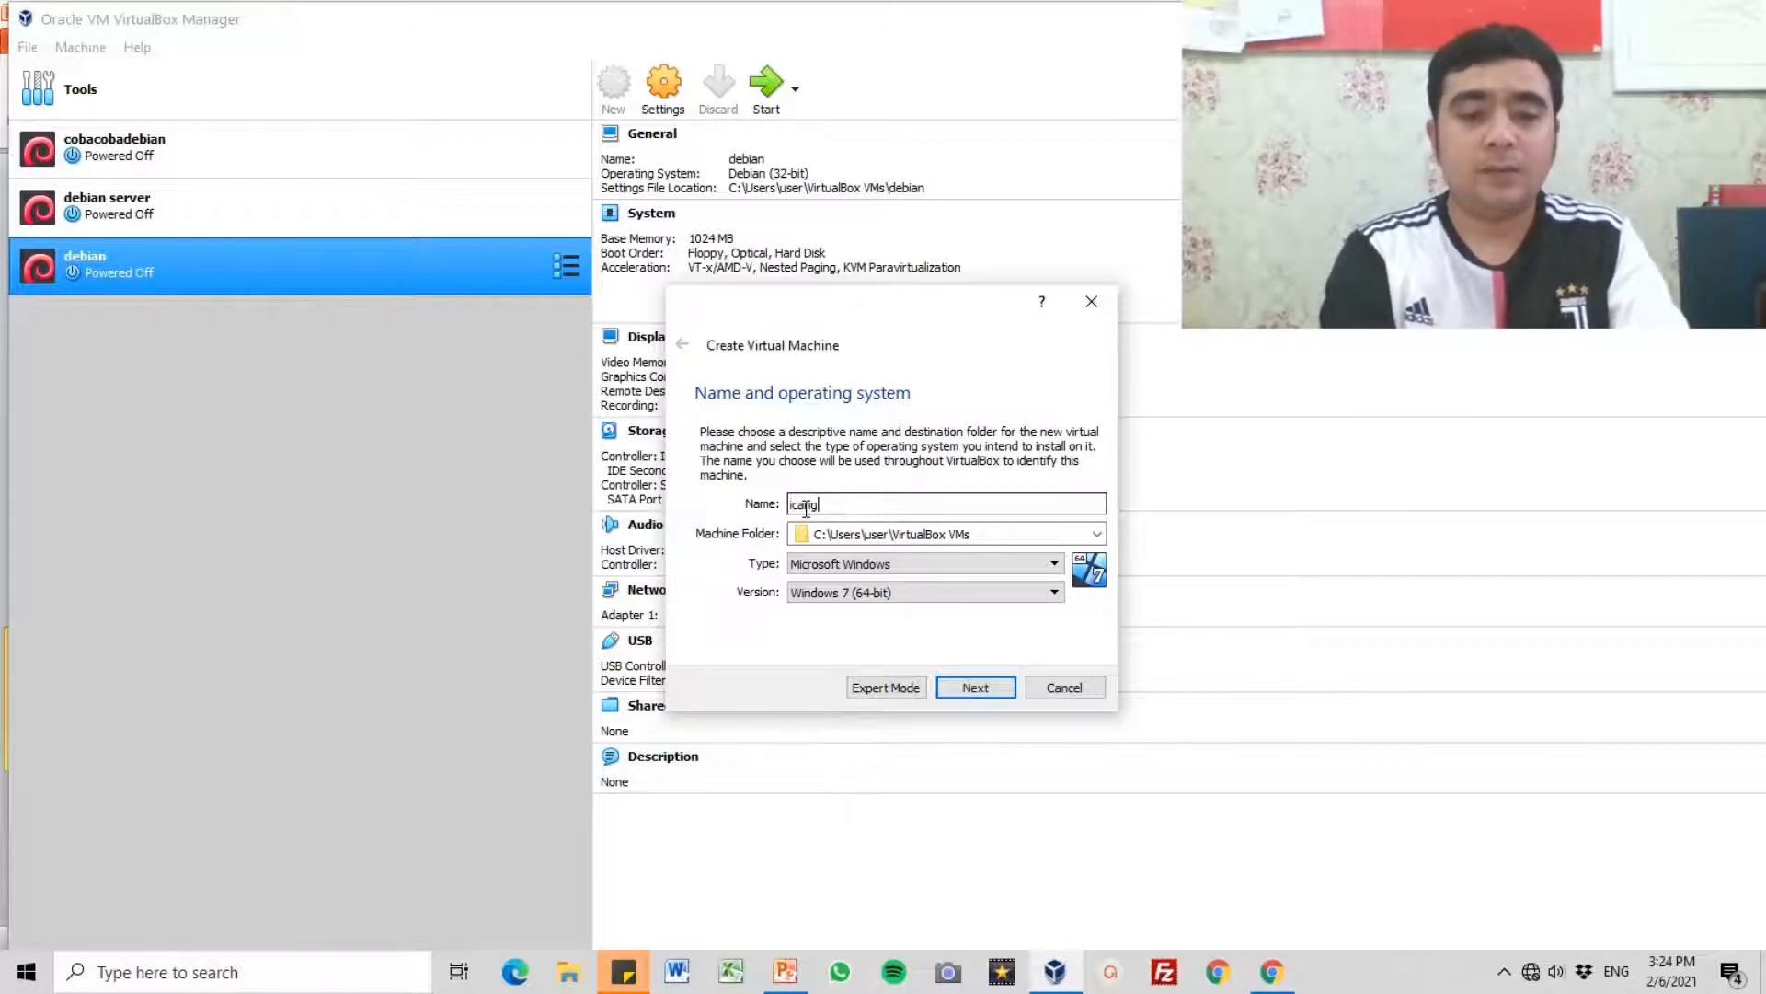
{"action": "type", "text": "disini"}
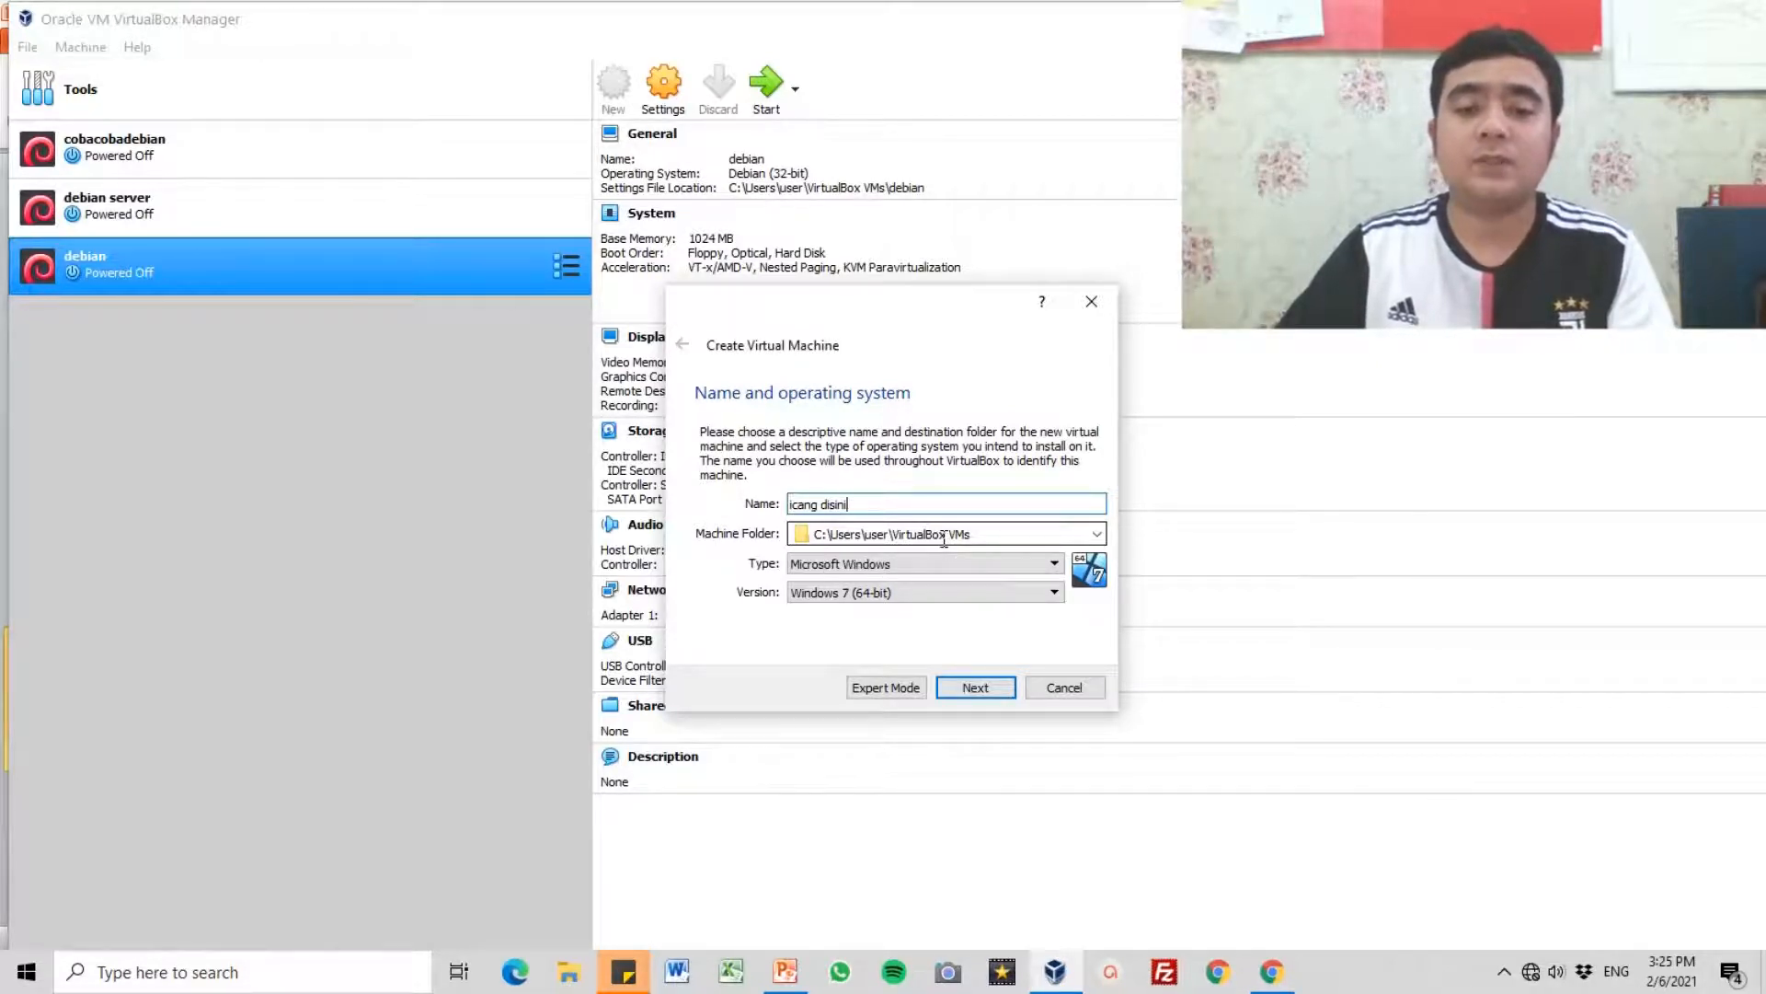
{"action": "left_click", "coordinate": [942, 563]}
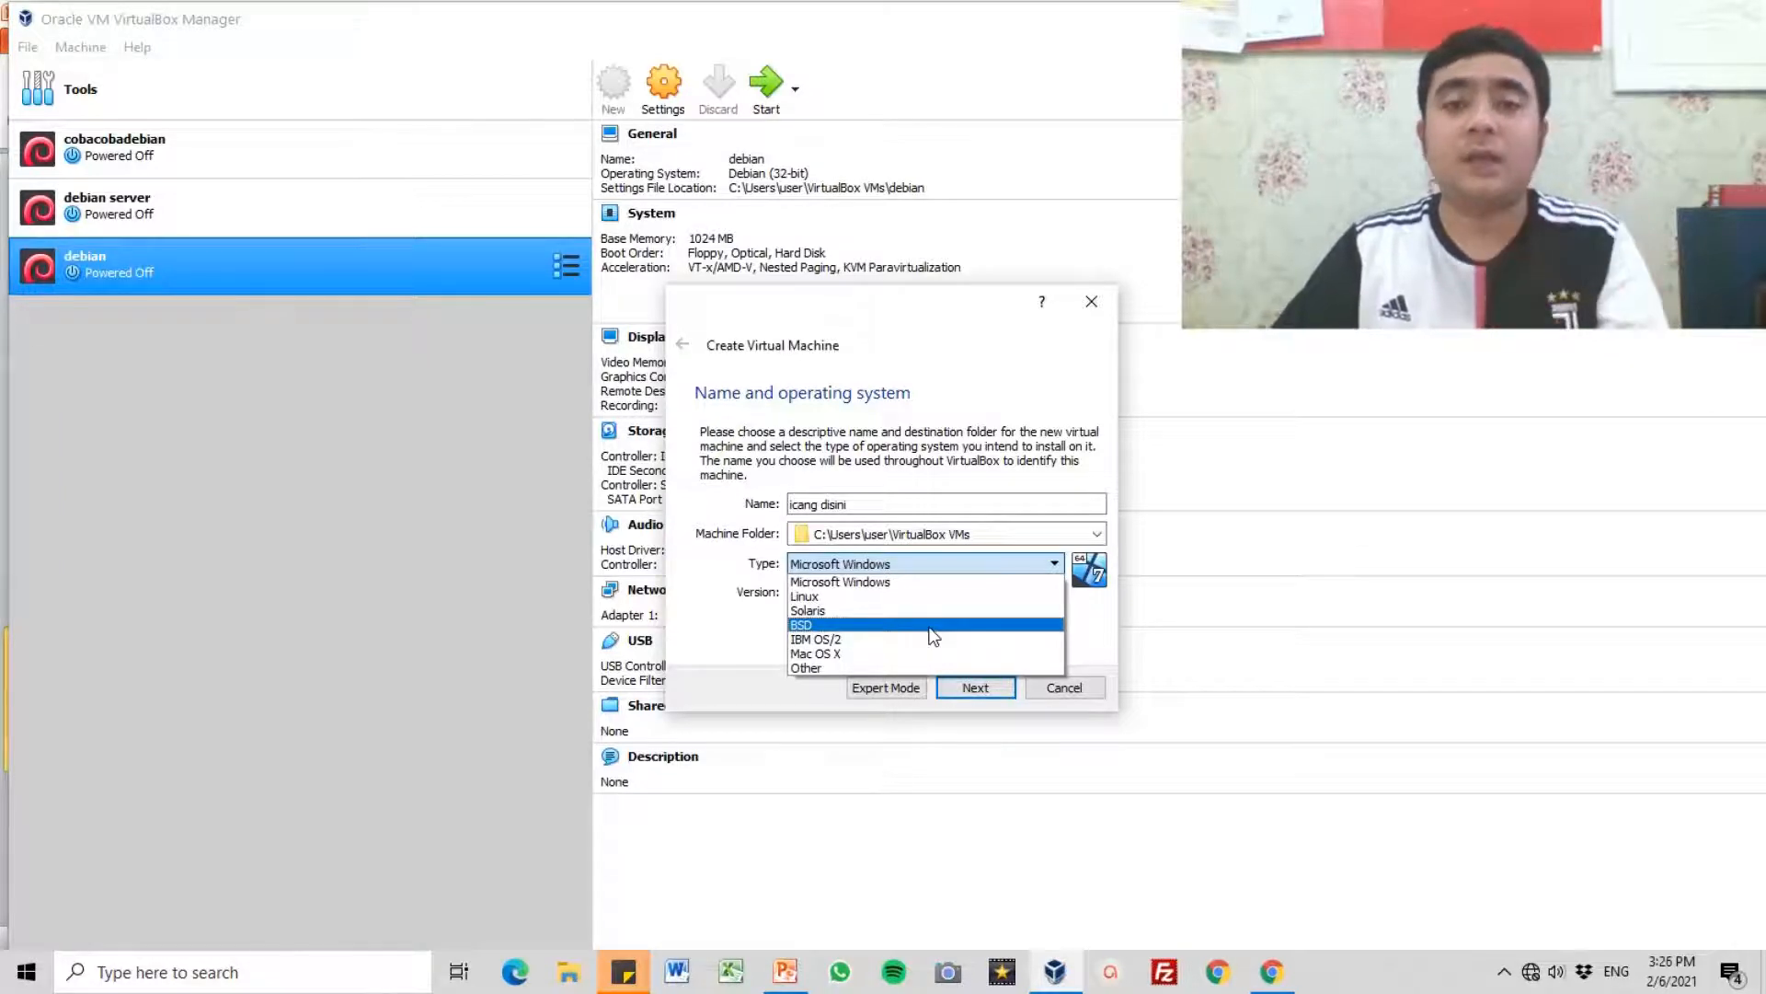
{"action": "left_click", "coordinate": [872, 585]}
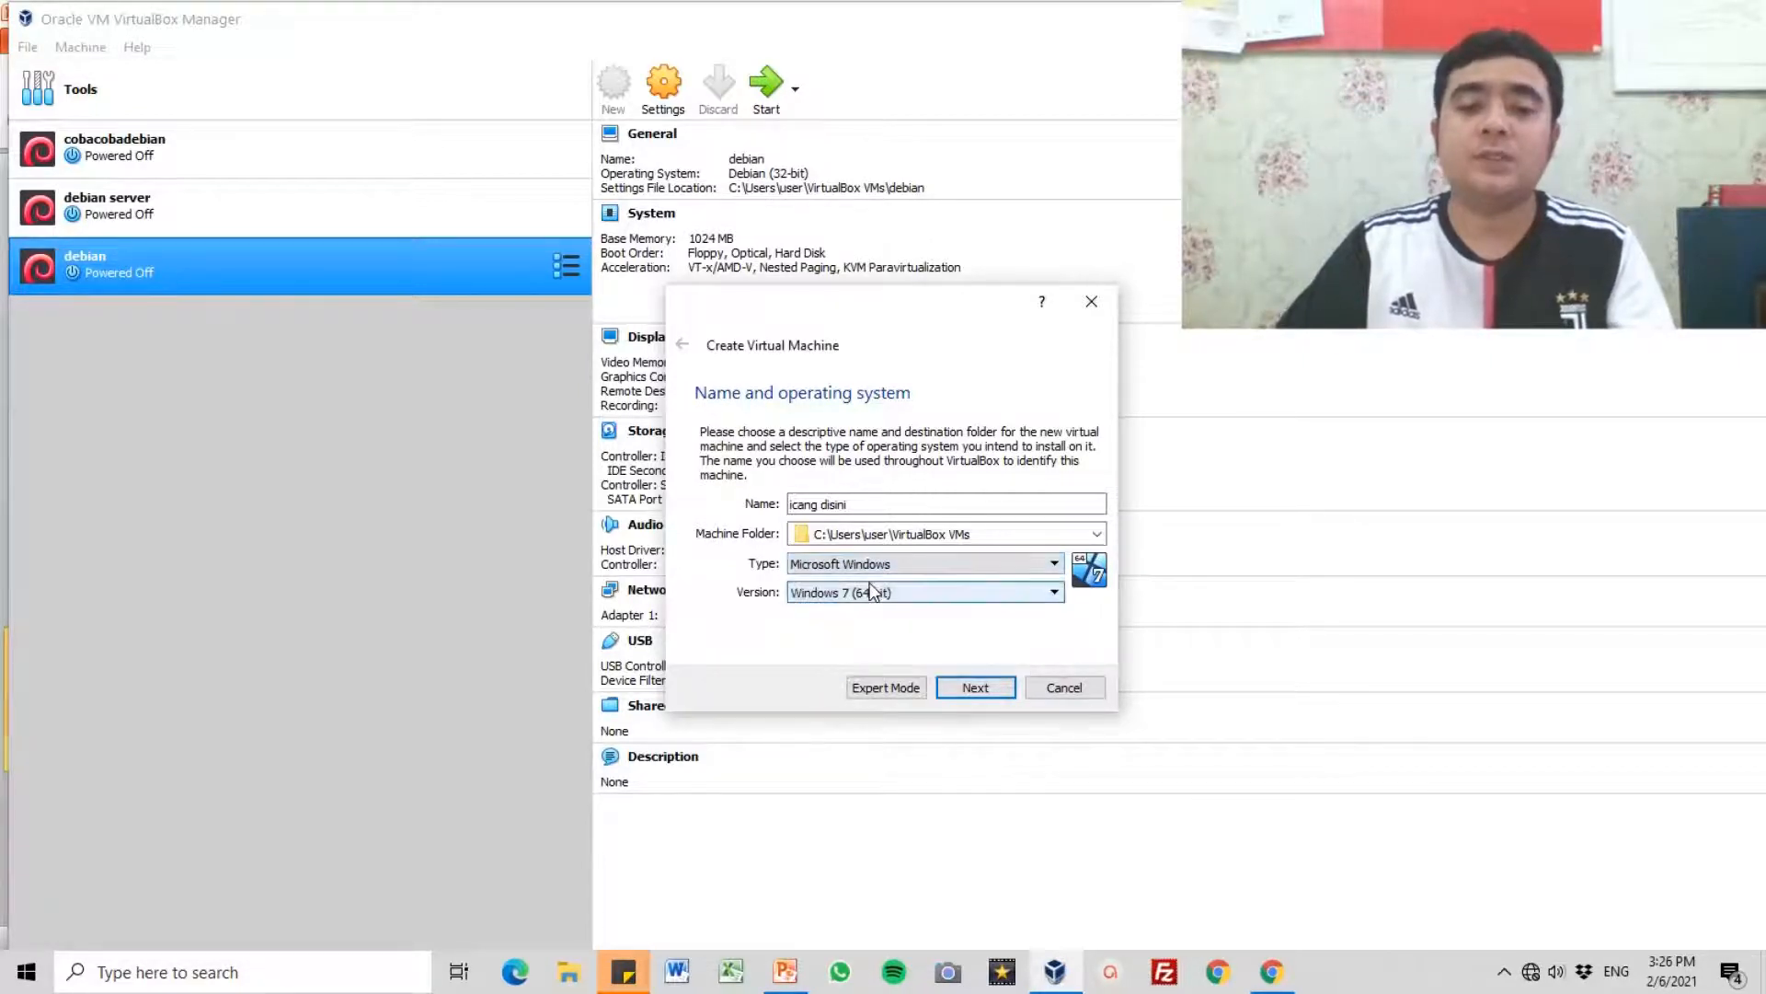
Step: Set the machine's version to Windows 10 (32-bit) and accept the name and operating system settings
{"action": "left_click", "coordinate": [870, 594]}
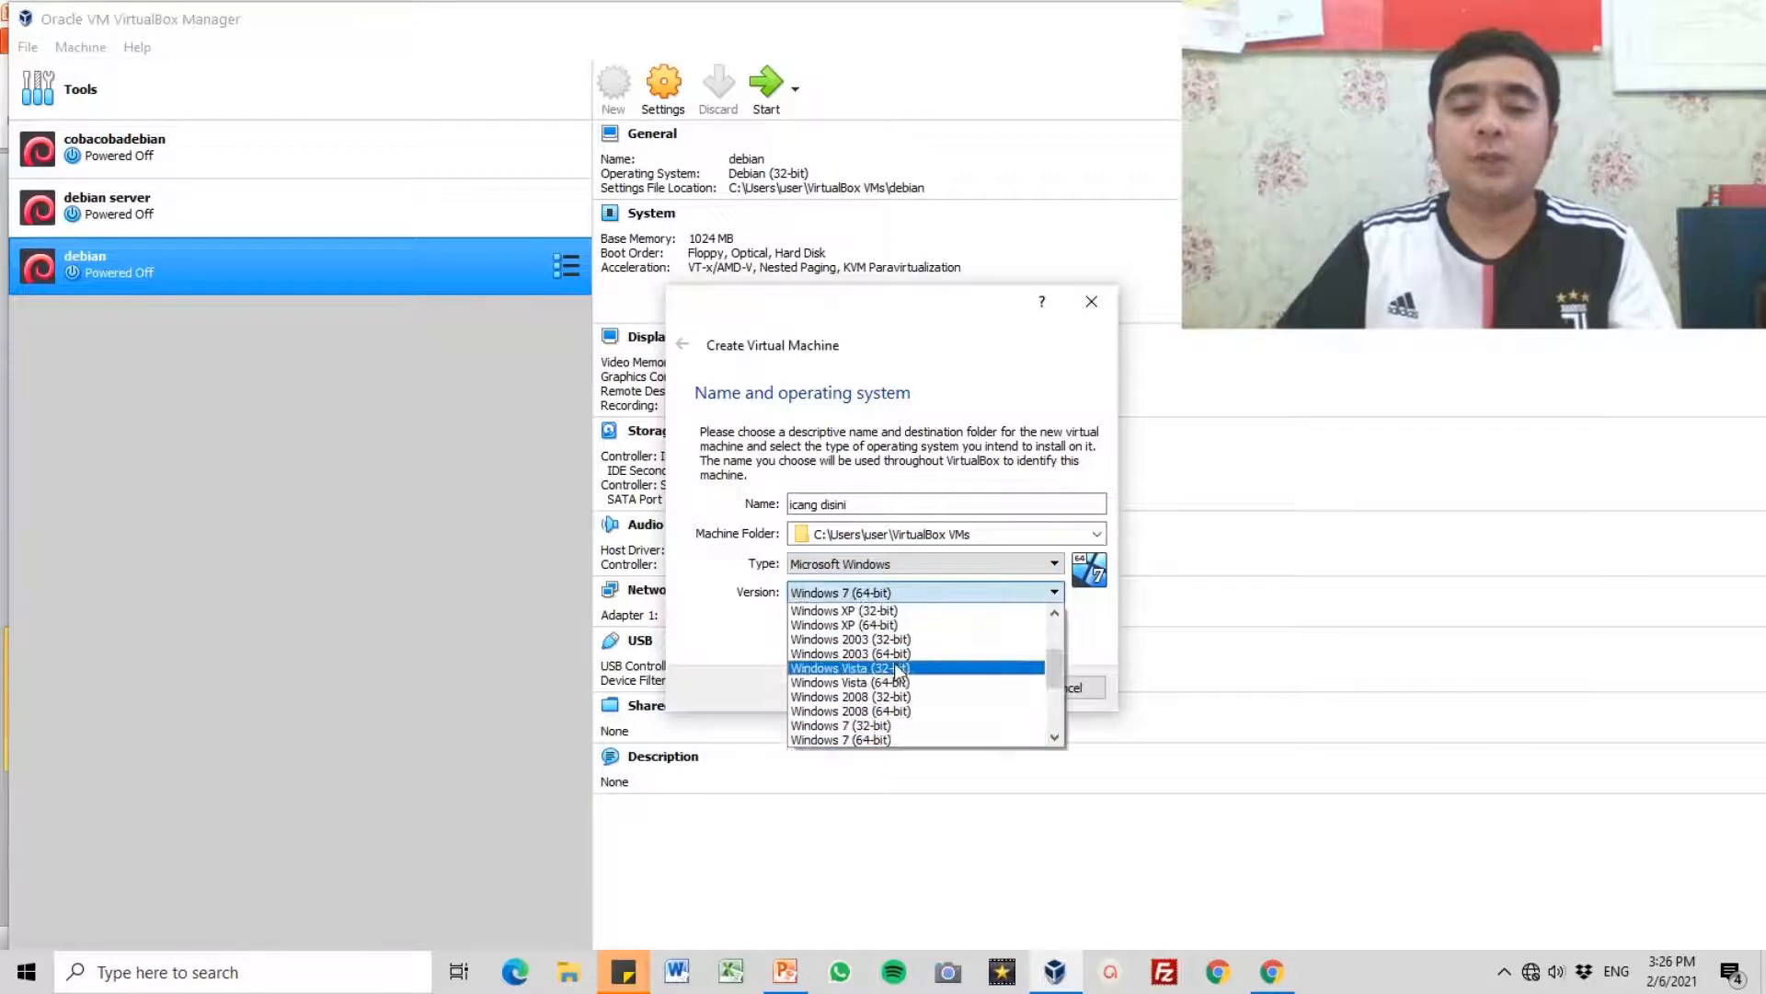
{"action": "left_click_drag", "start_coordinate": [1058, 671], "coordinate": [1060, 714]}
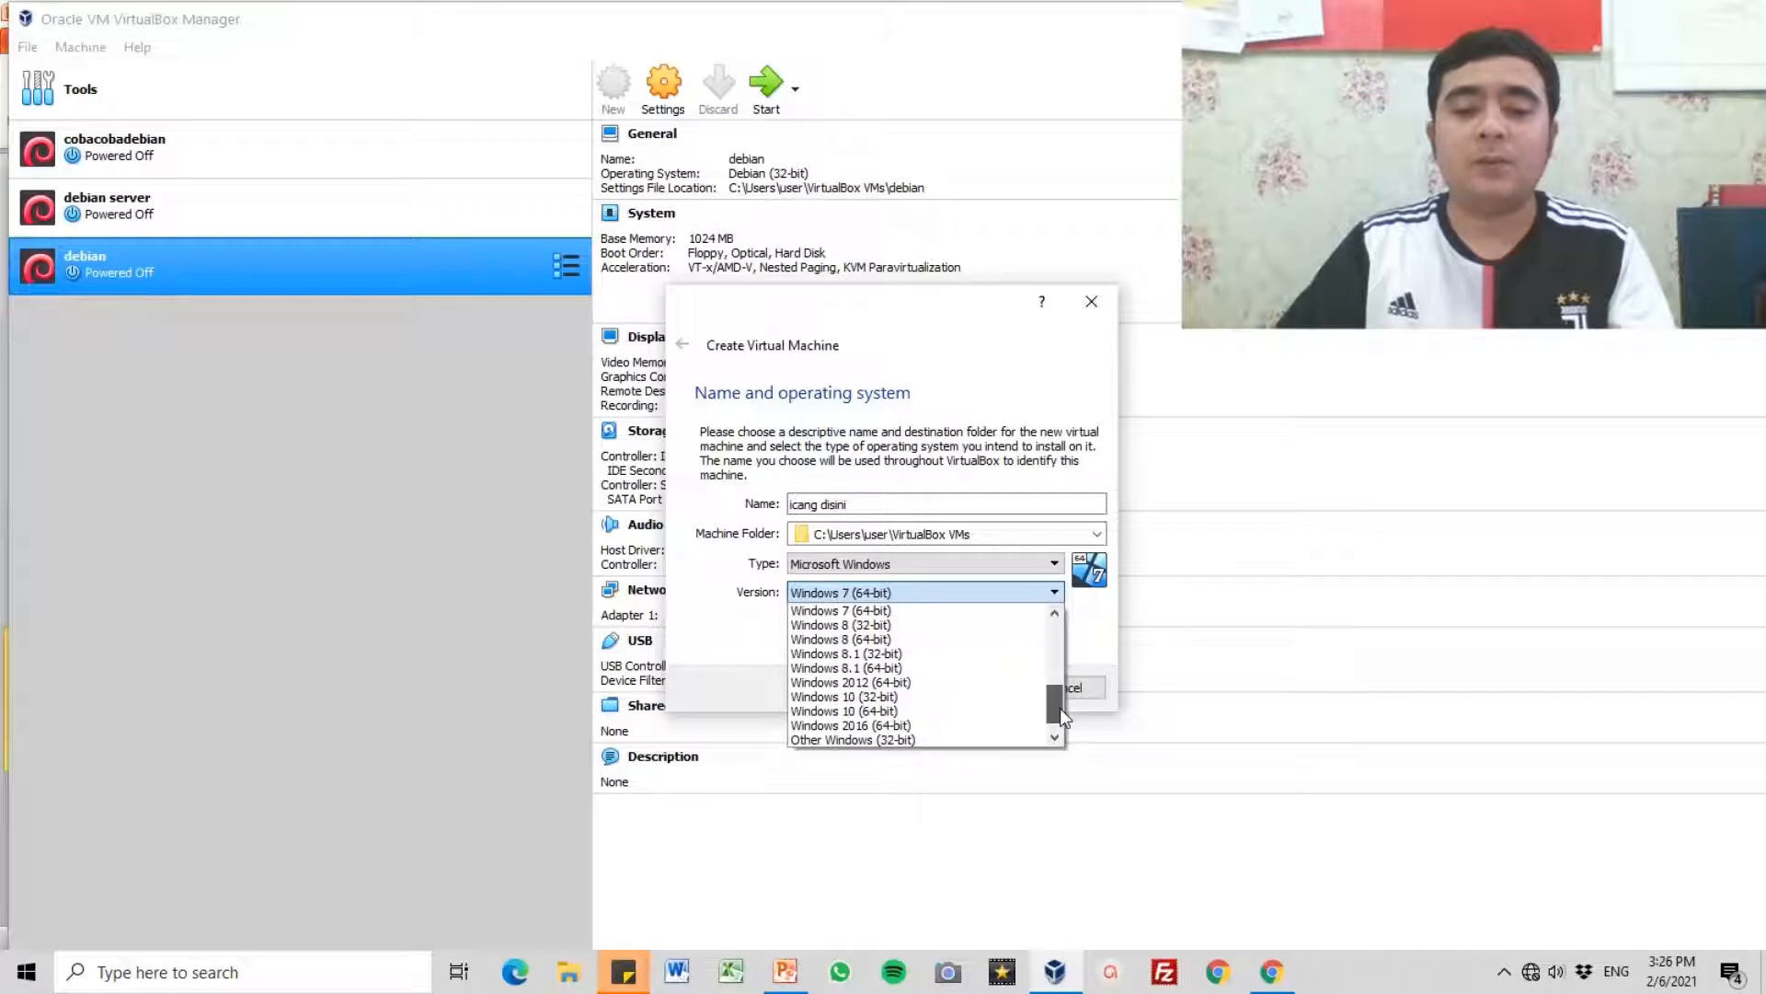
{"action": "left_click", "coordinate": [960, 700]}
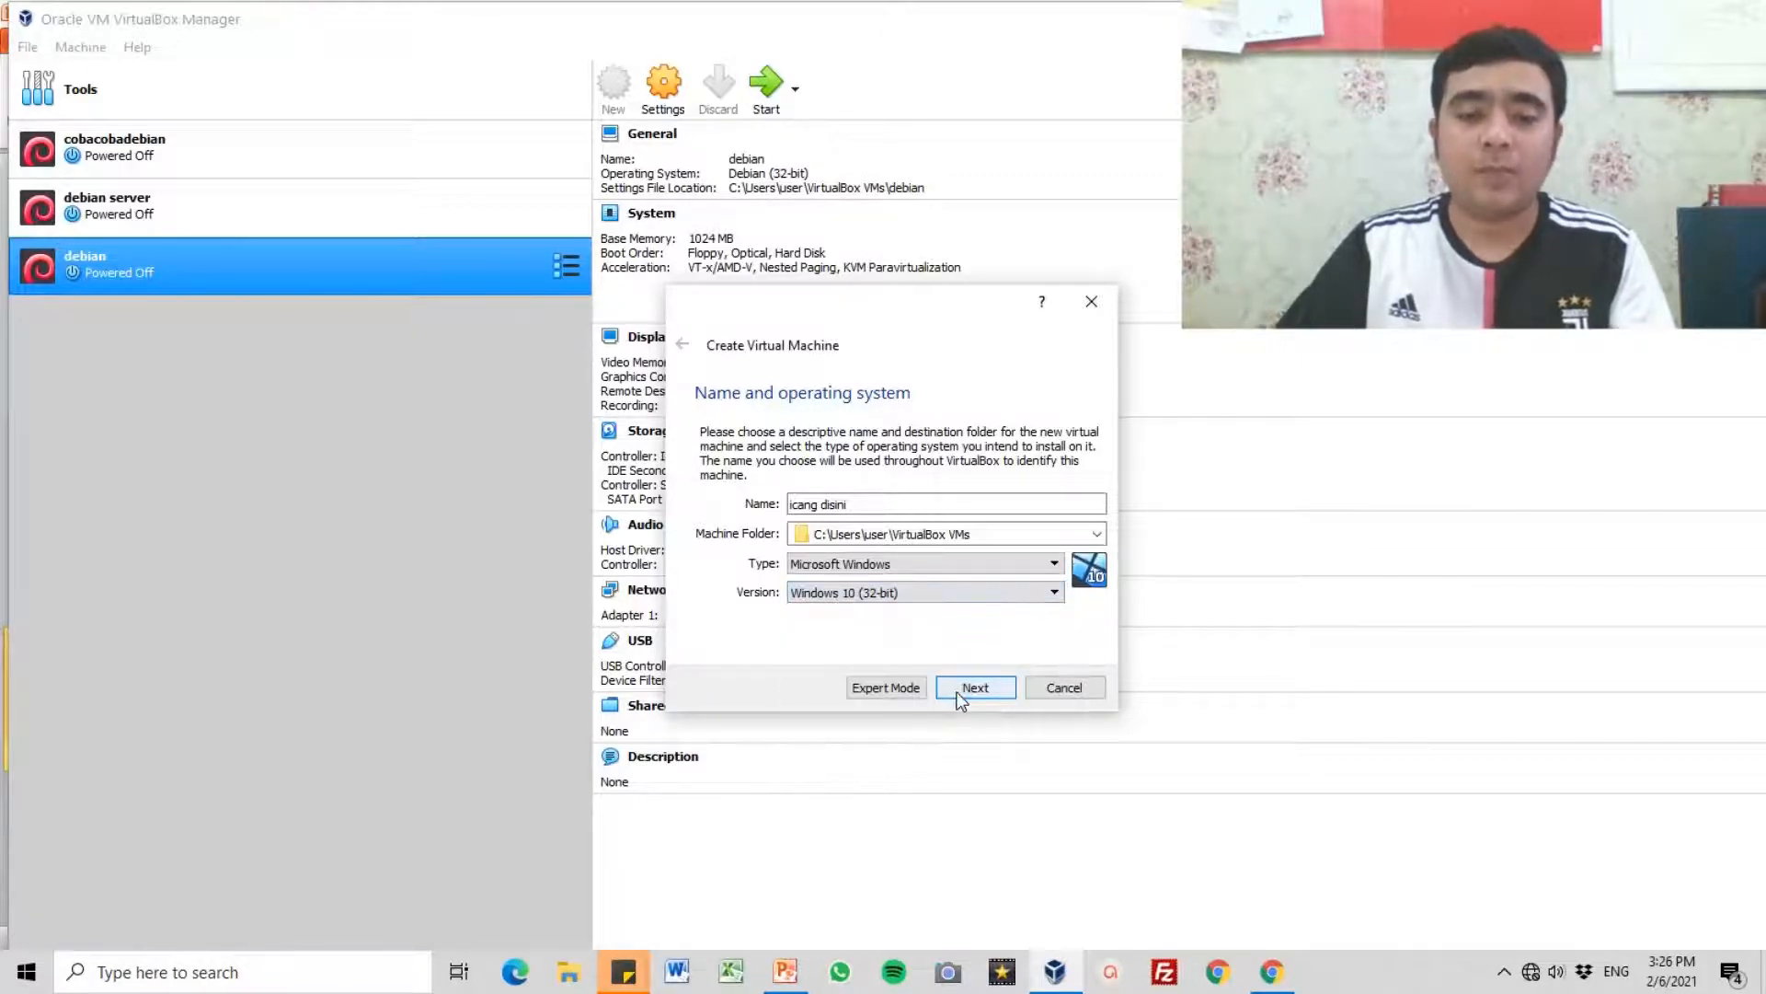
{"action": "left_click", "coordinate": [936, 596]}
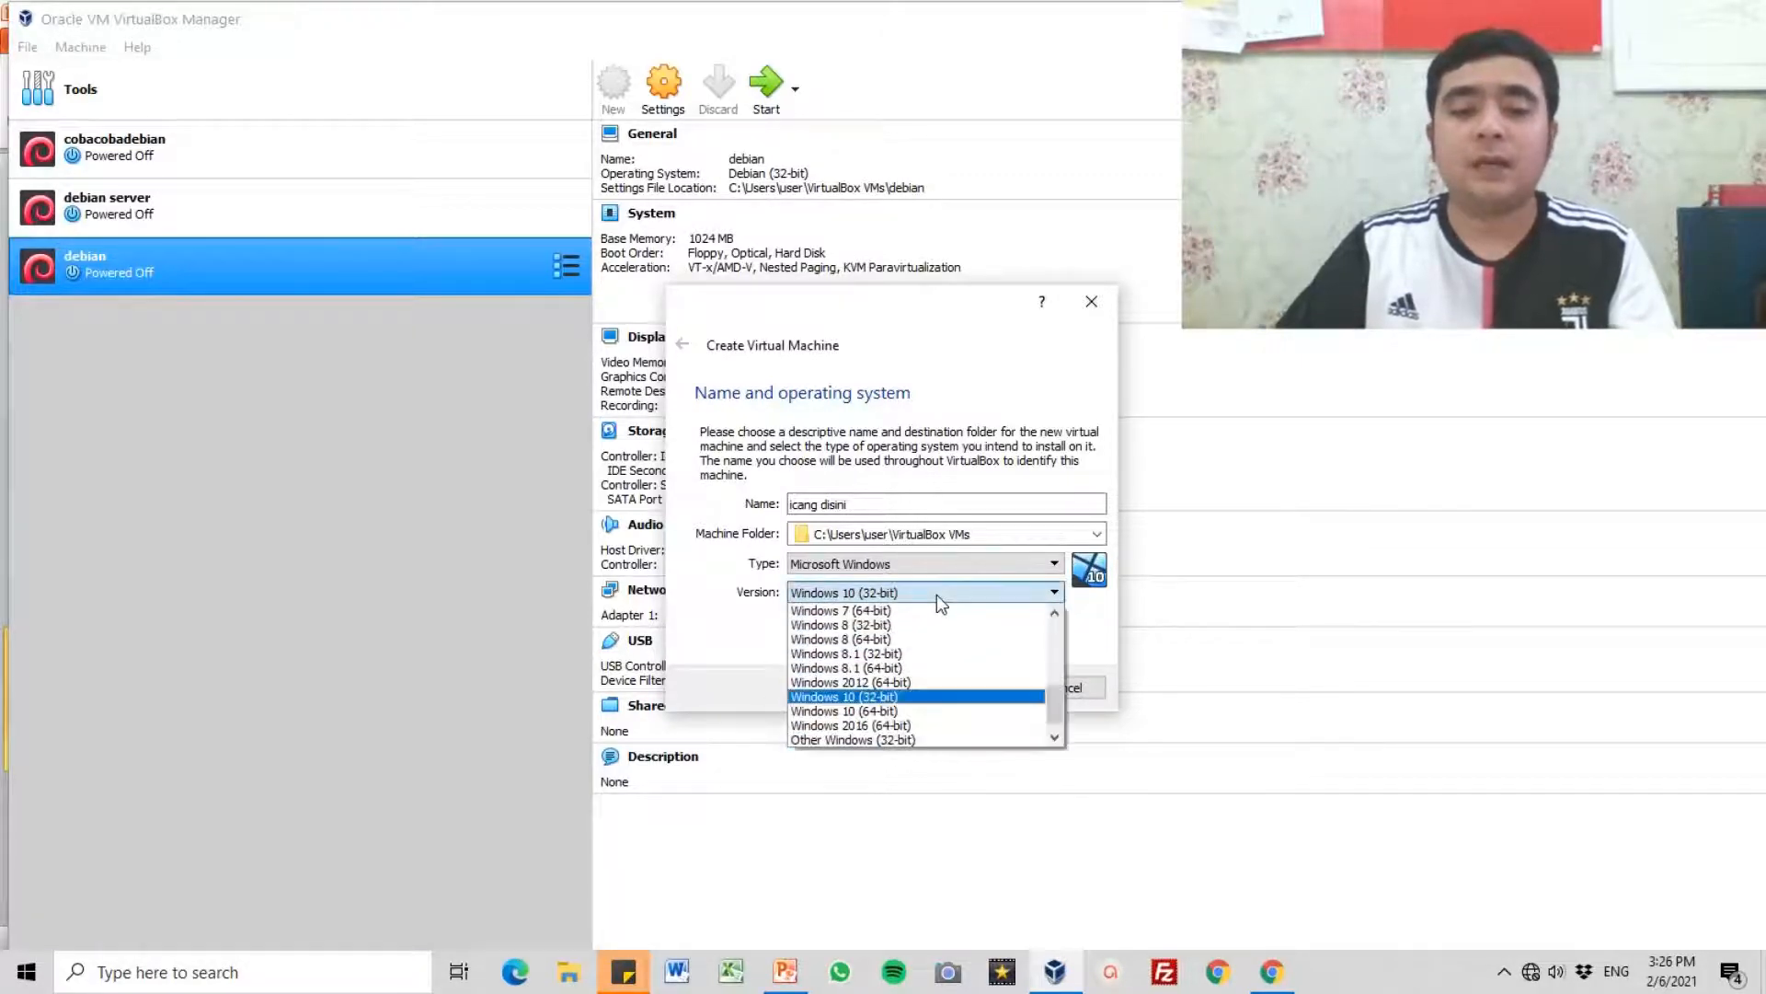
{"action": "left_click", "coordinate": [926, 694]}
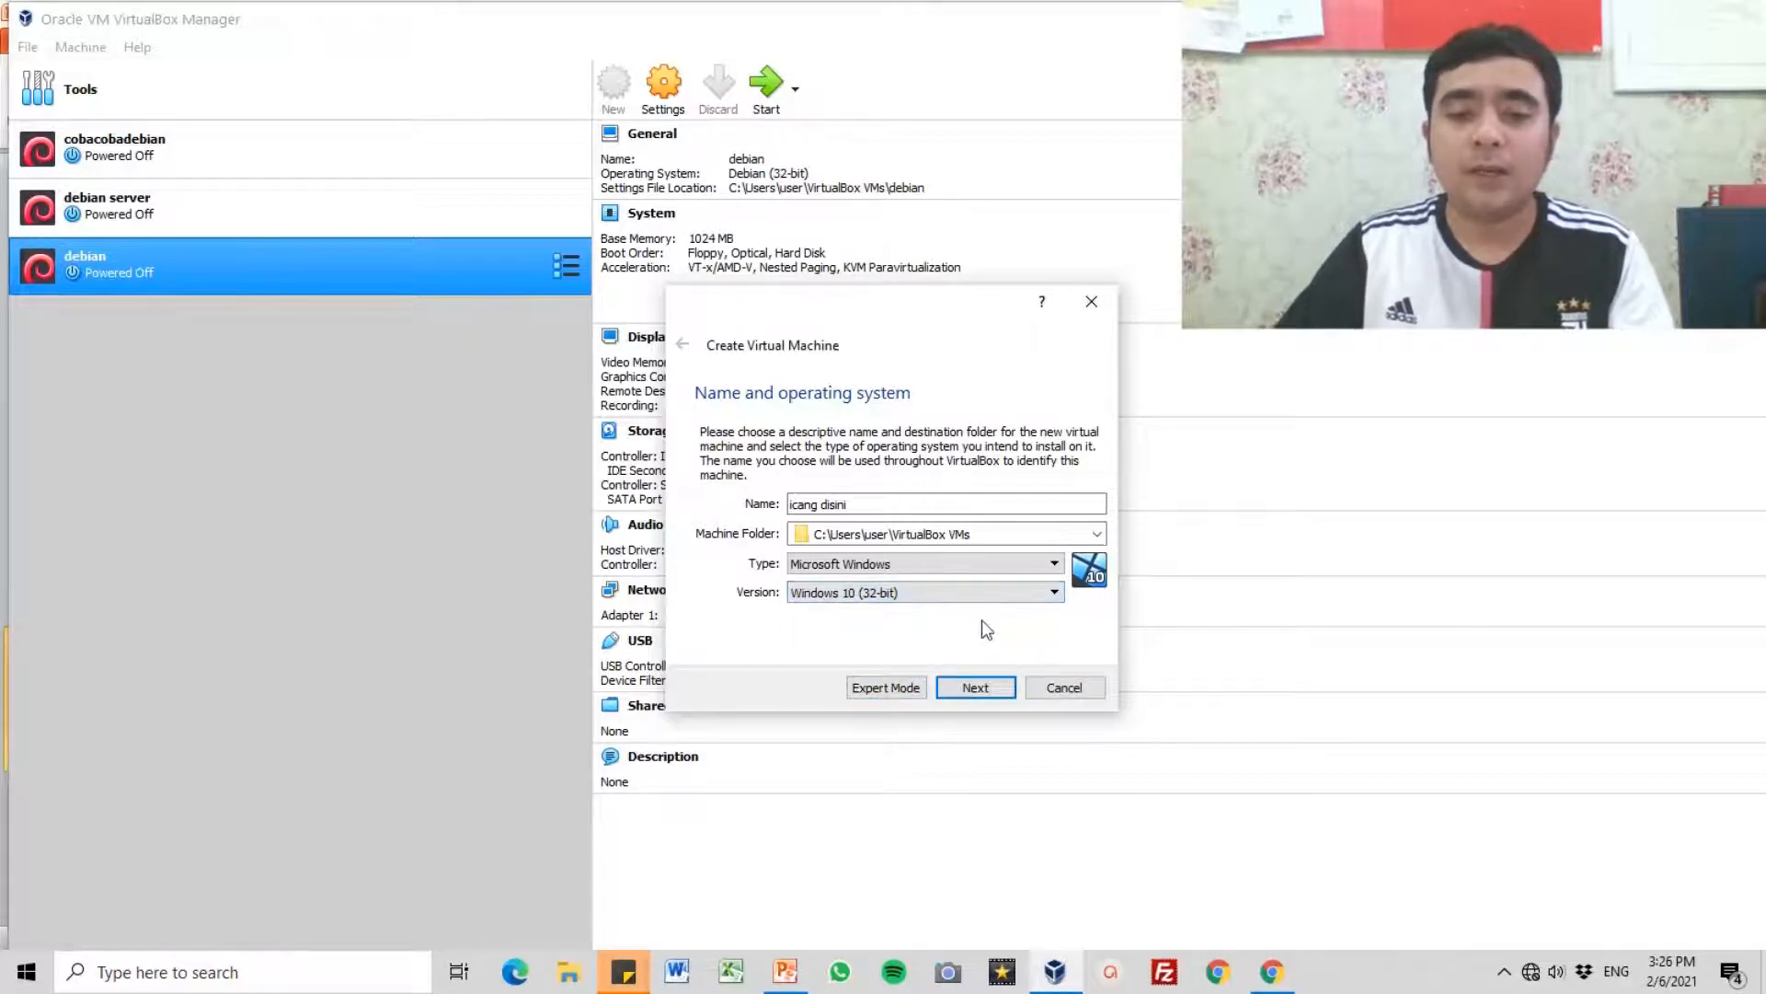
{"action": "left_click", "coordinate": [986, 688]}
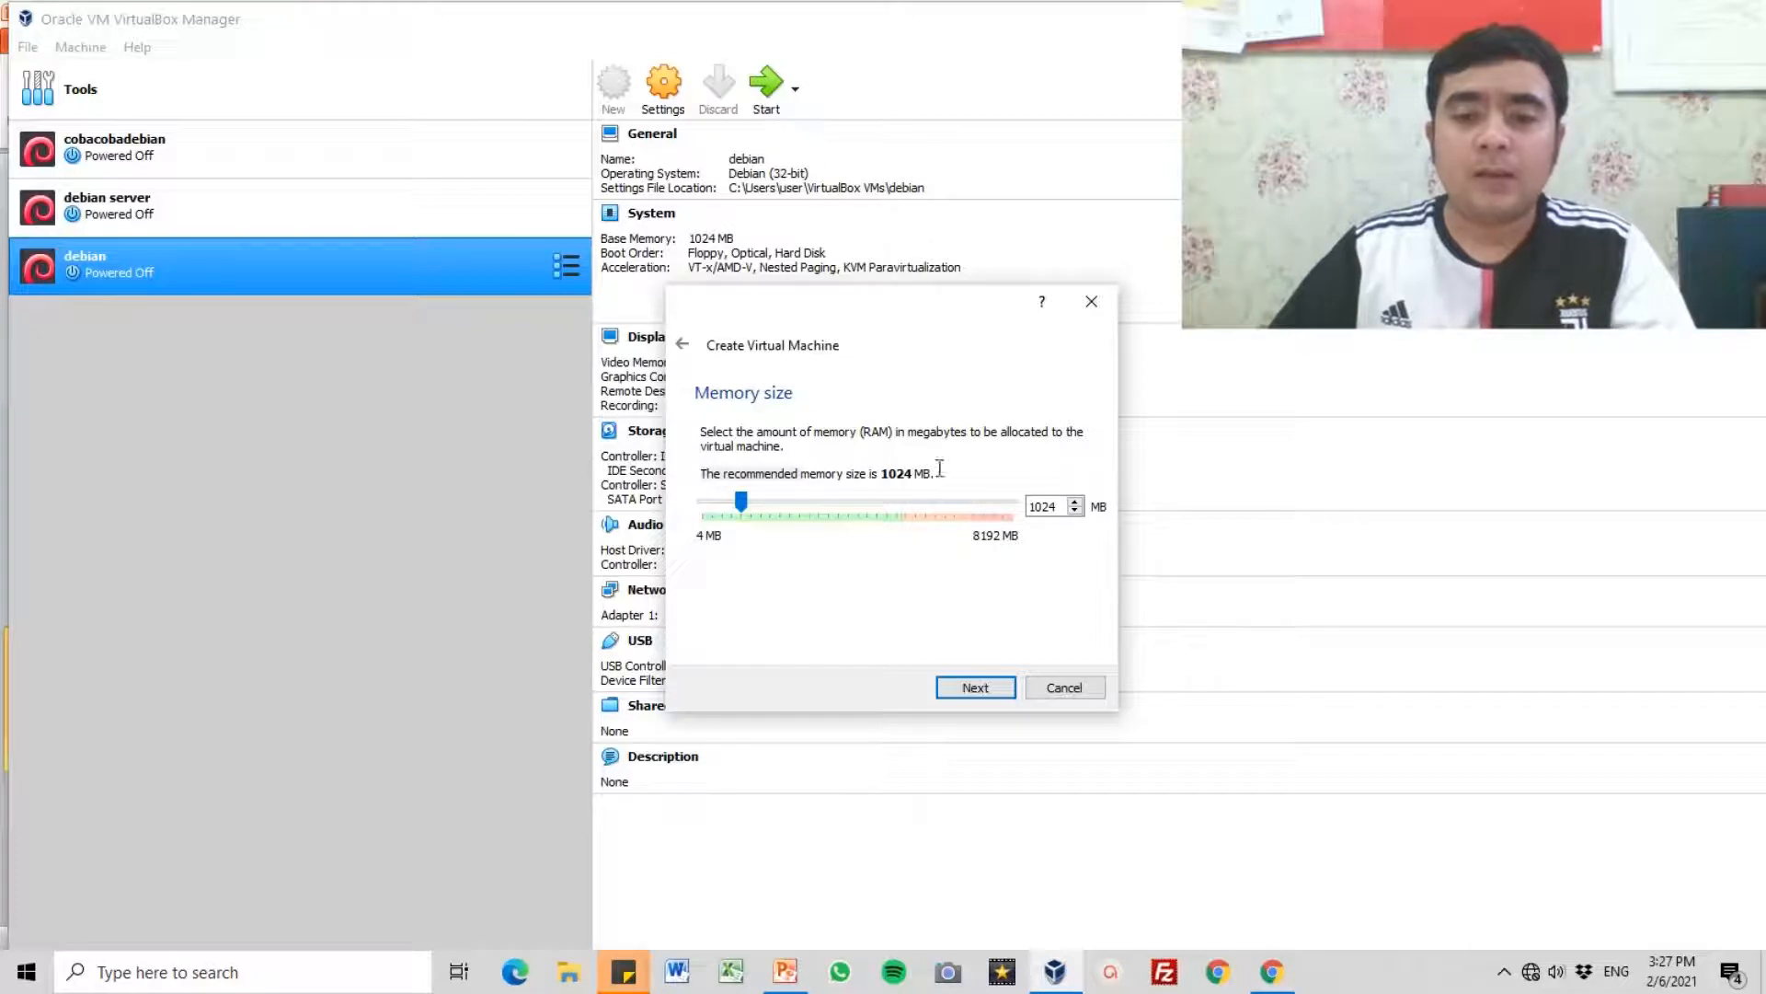
Step: Accept 1024 MB of memory and configure a new dynamically allocated virtual hard disk of type VHD
{"action": "left_click", "coordinate": [975, 688]}
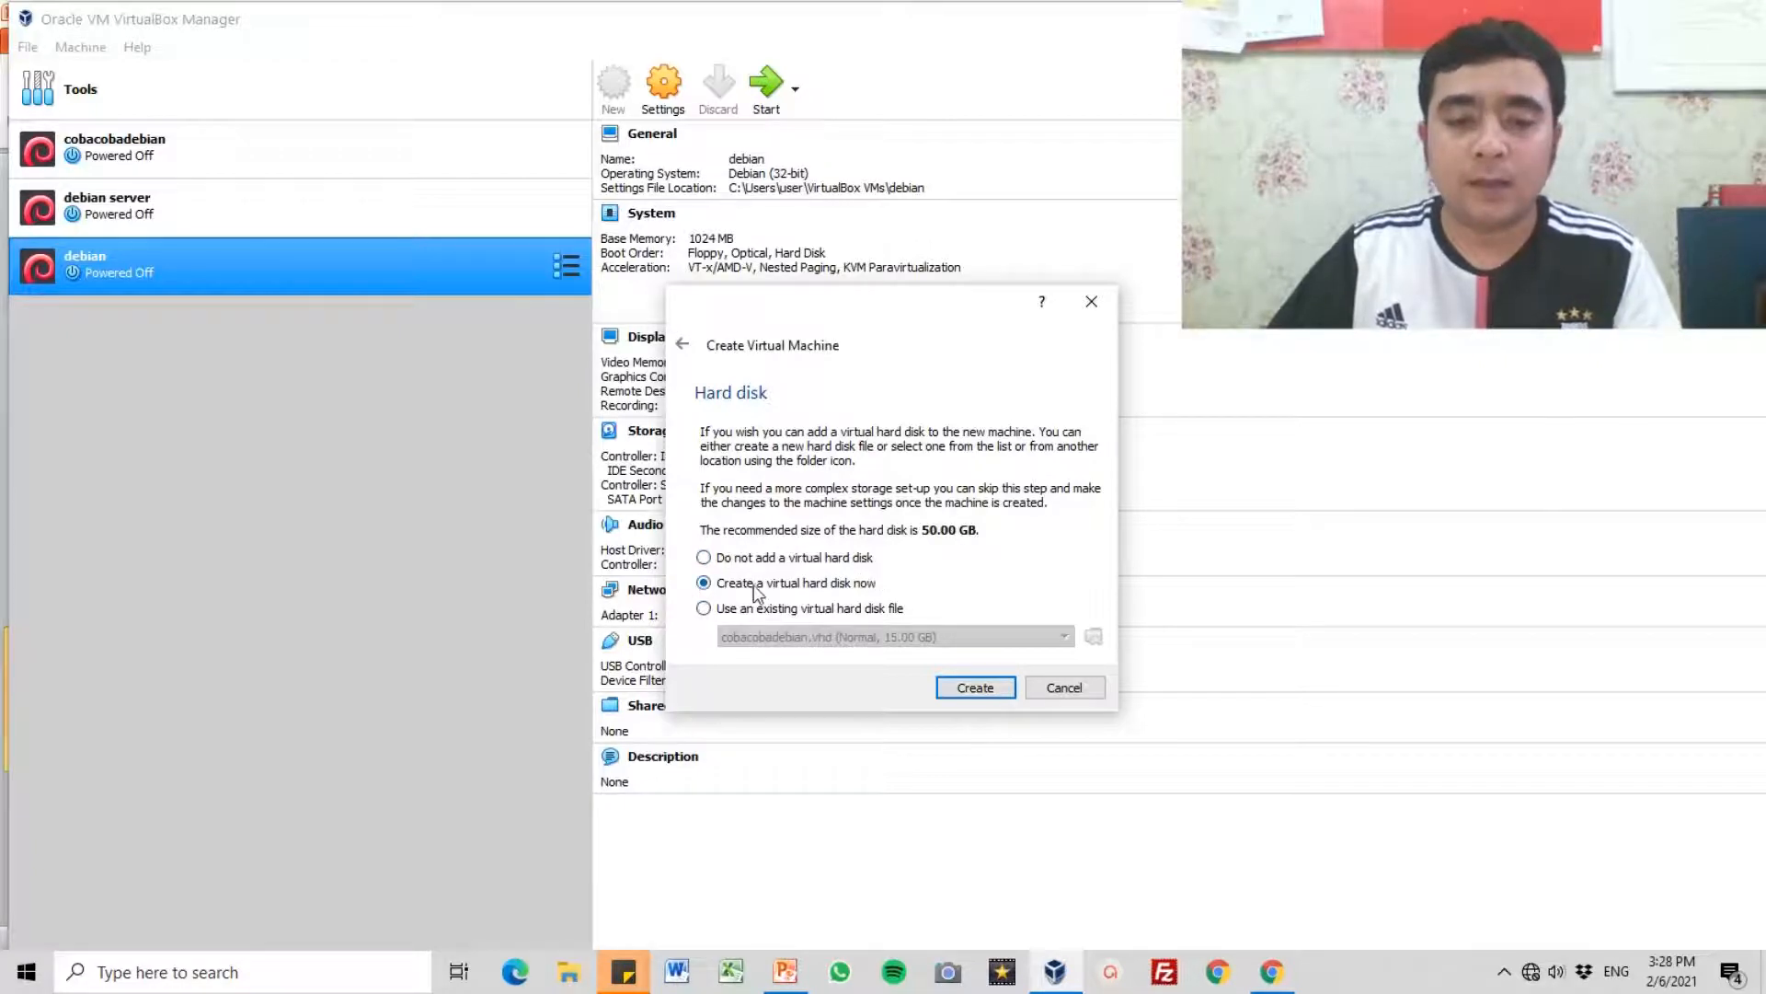
{"action": "left_click", "coordinate": [976, 690]}
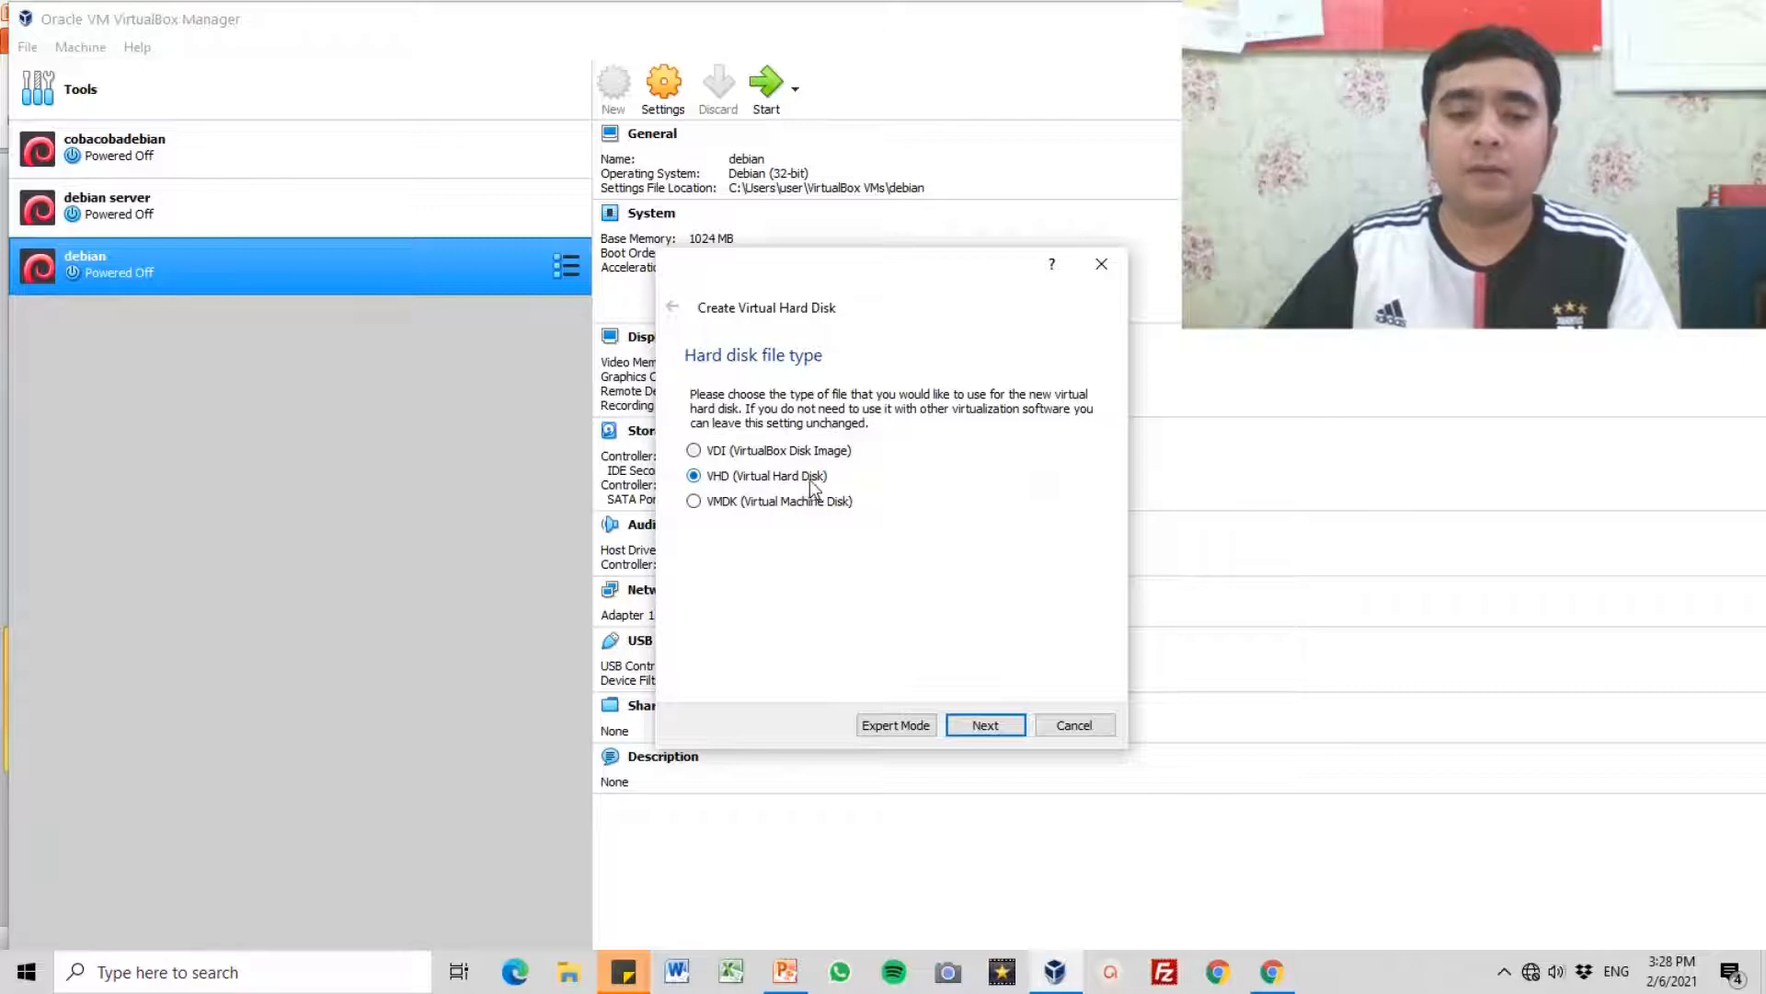
{"action": "left_click", "coordinate": [985, 726]}
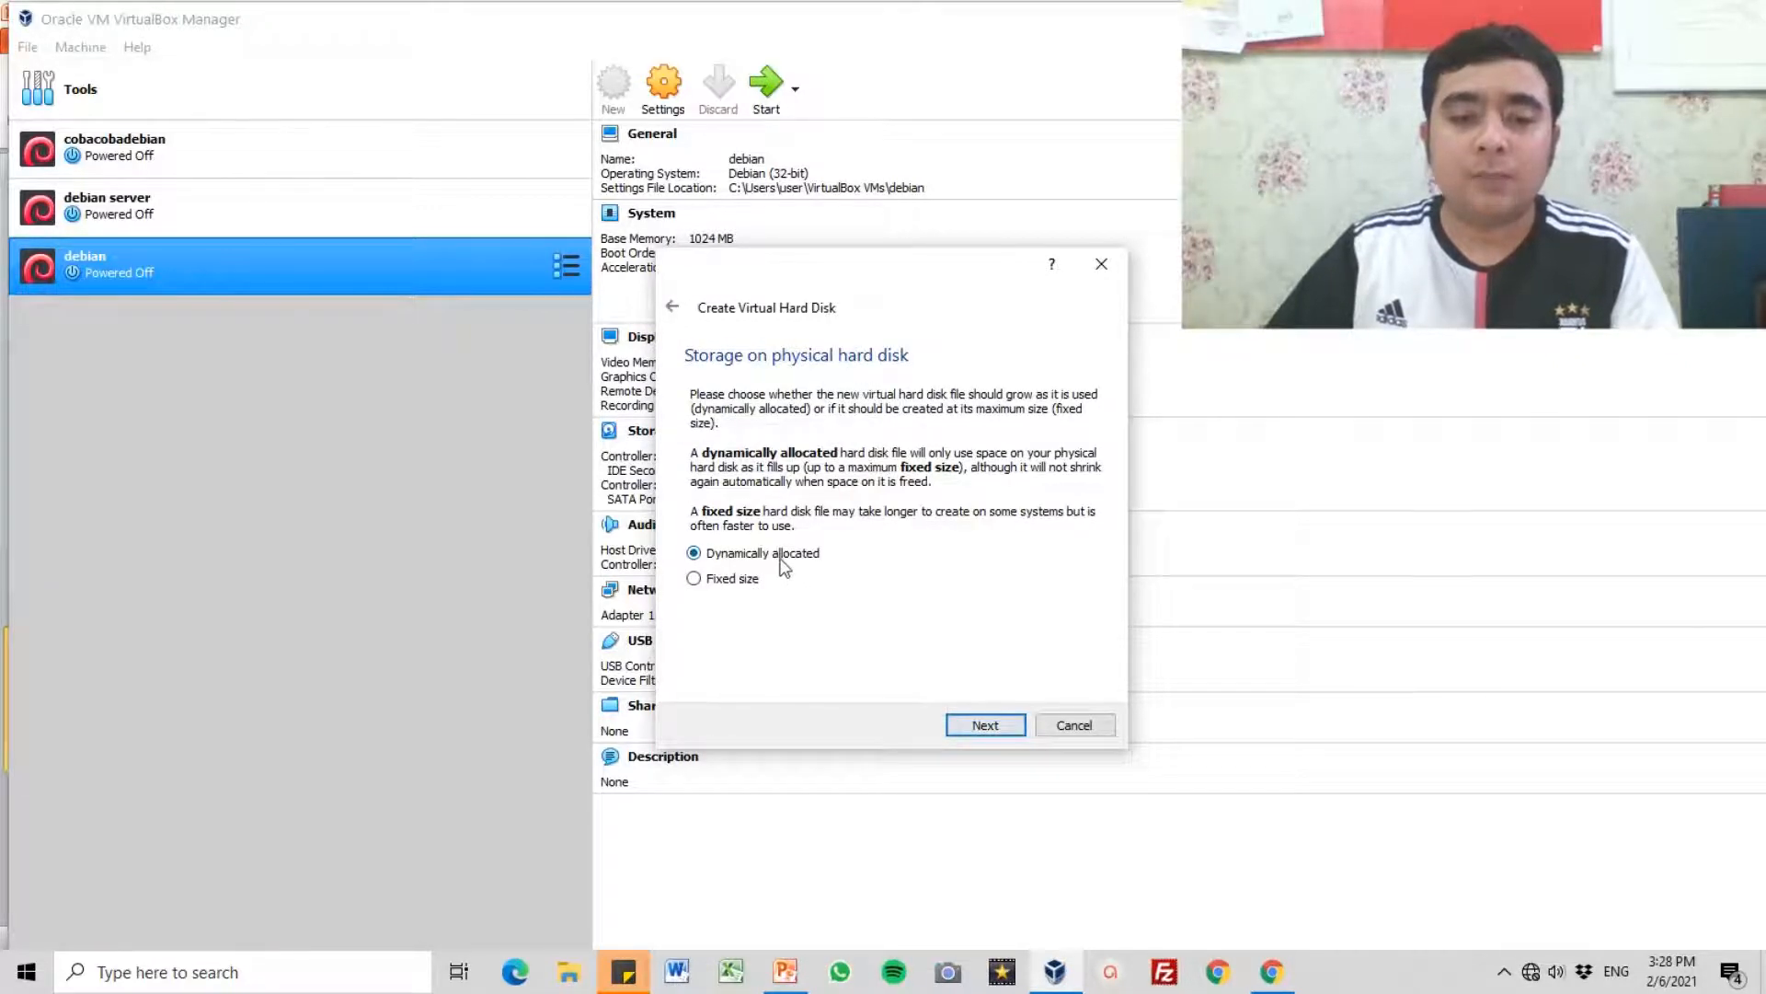
{"action": "left_click", "coordinate": [985, 726]}
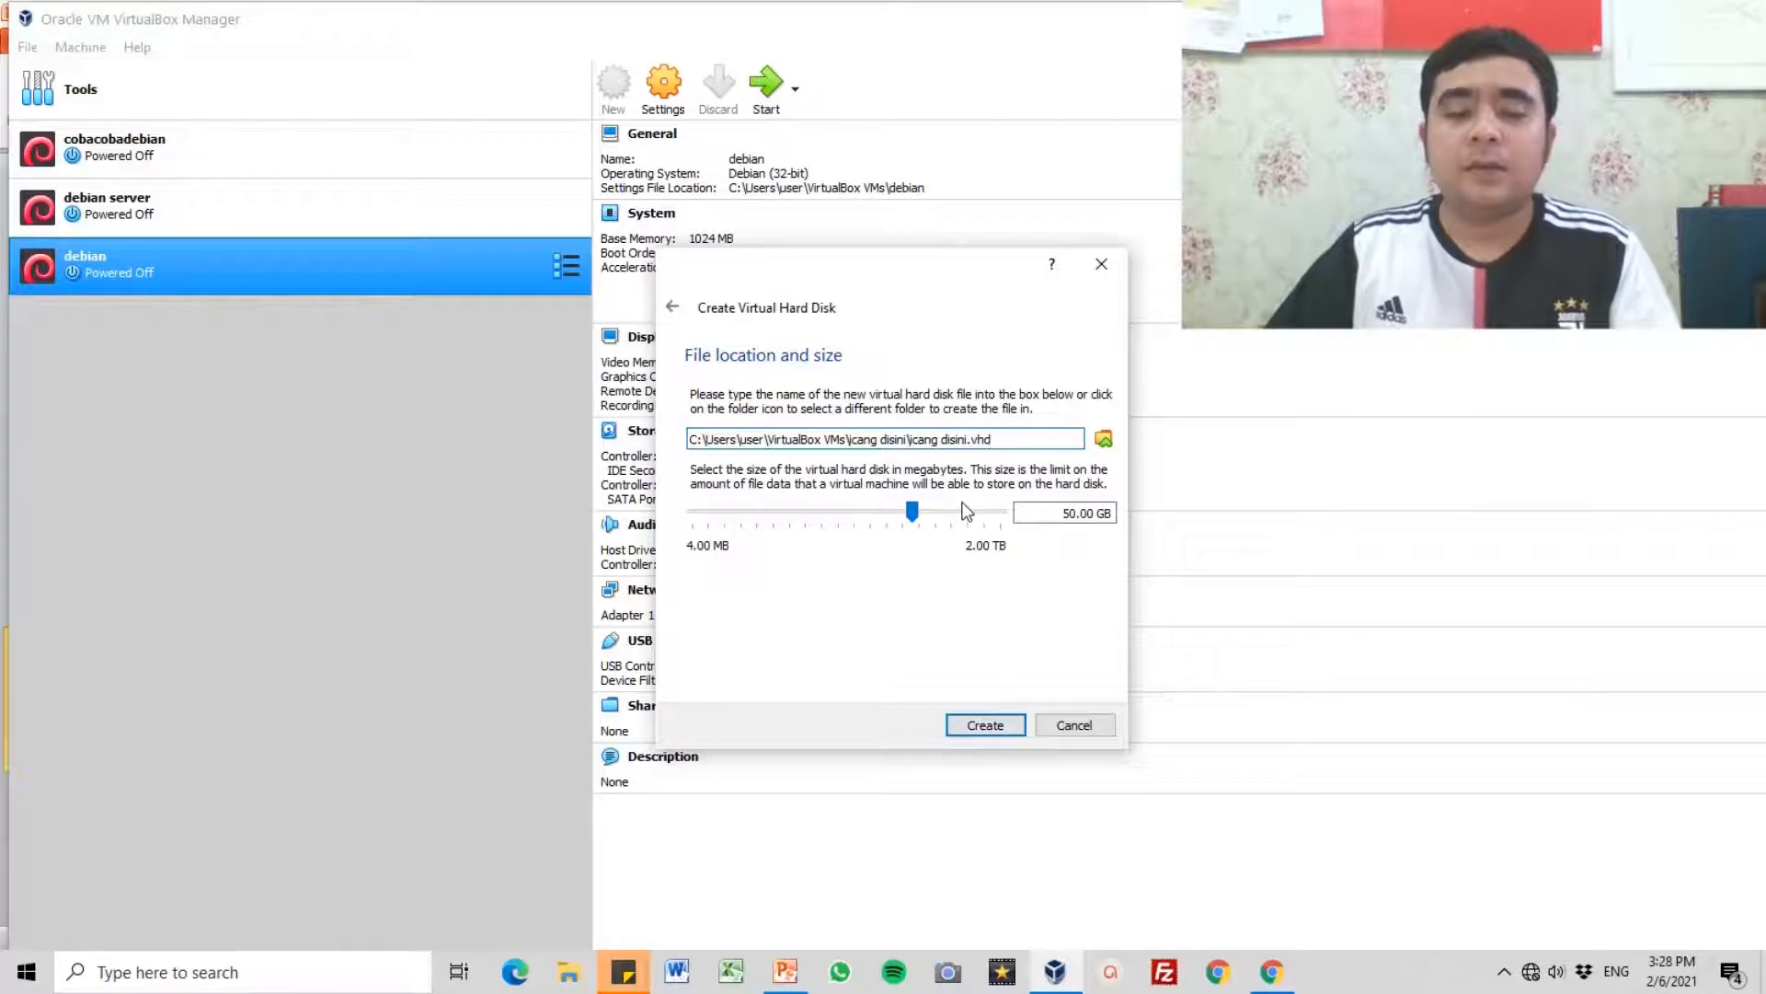
{"action": "mouse_move", "coordinate": [966, 512]}
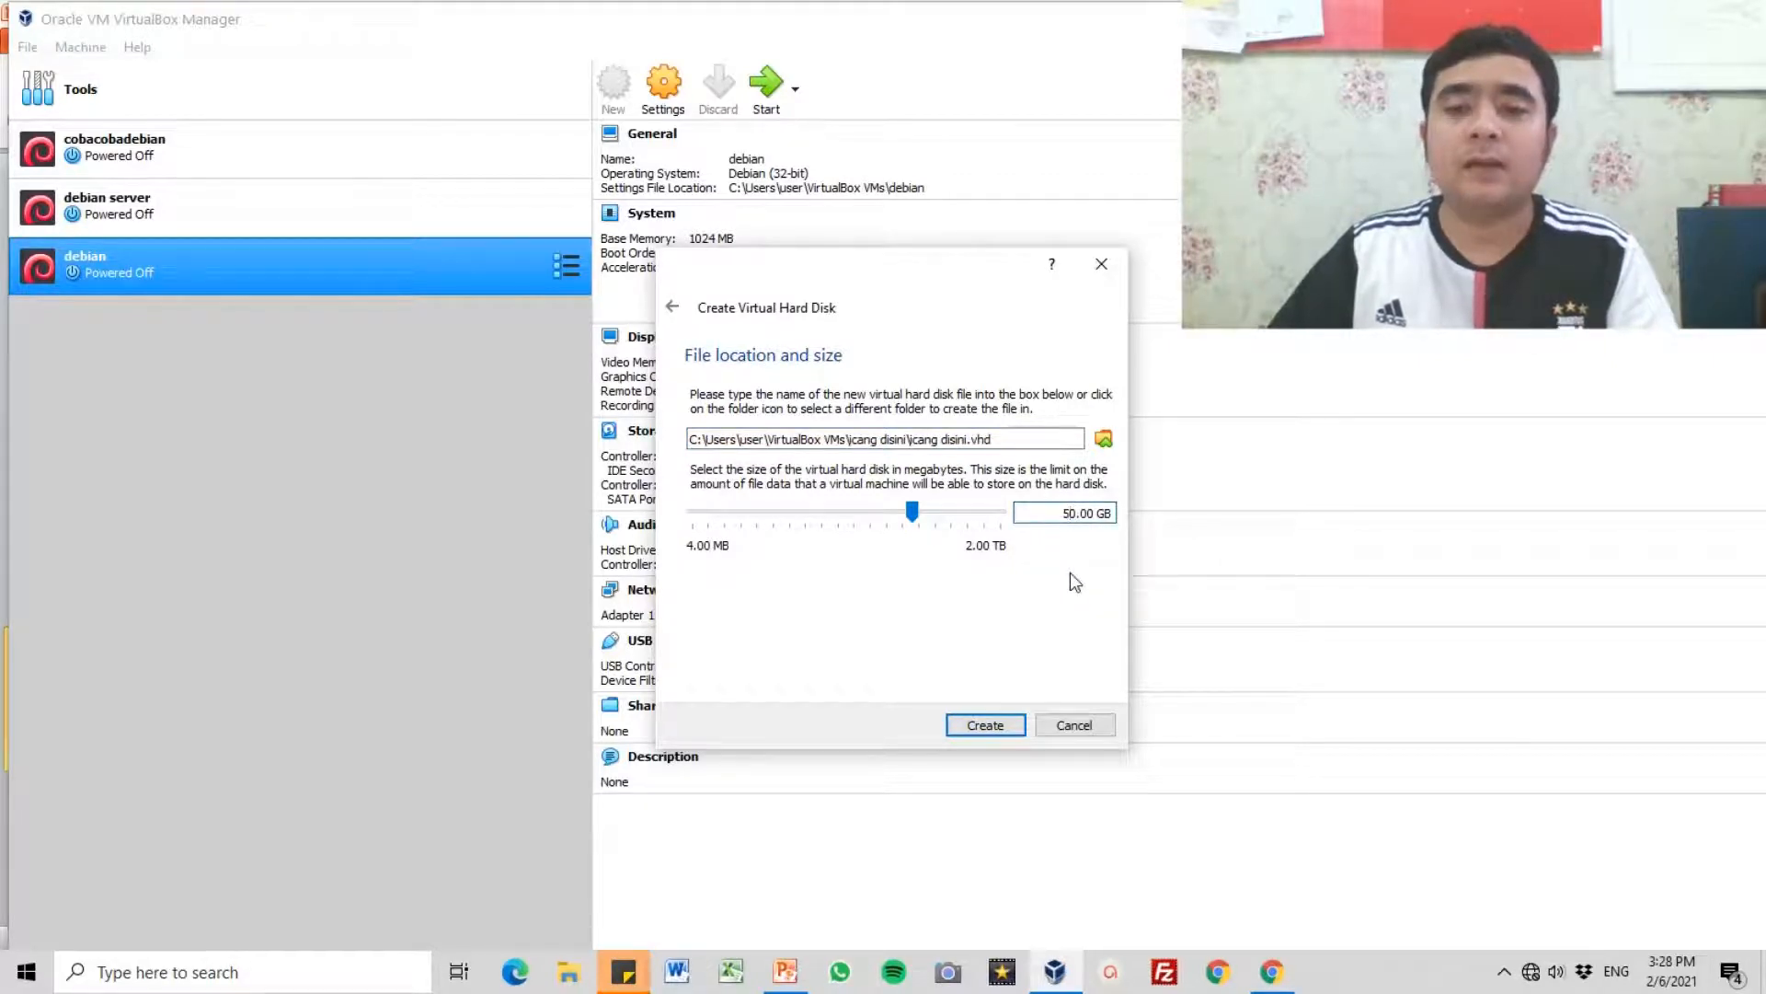
{"action": "key", "text": "BackSpace"}
{"action": "type", "text": "5"}
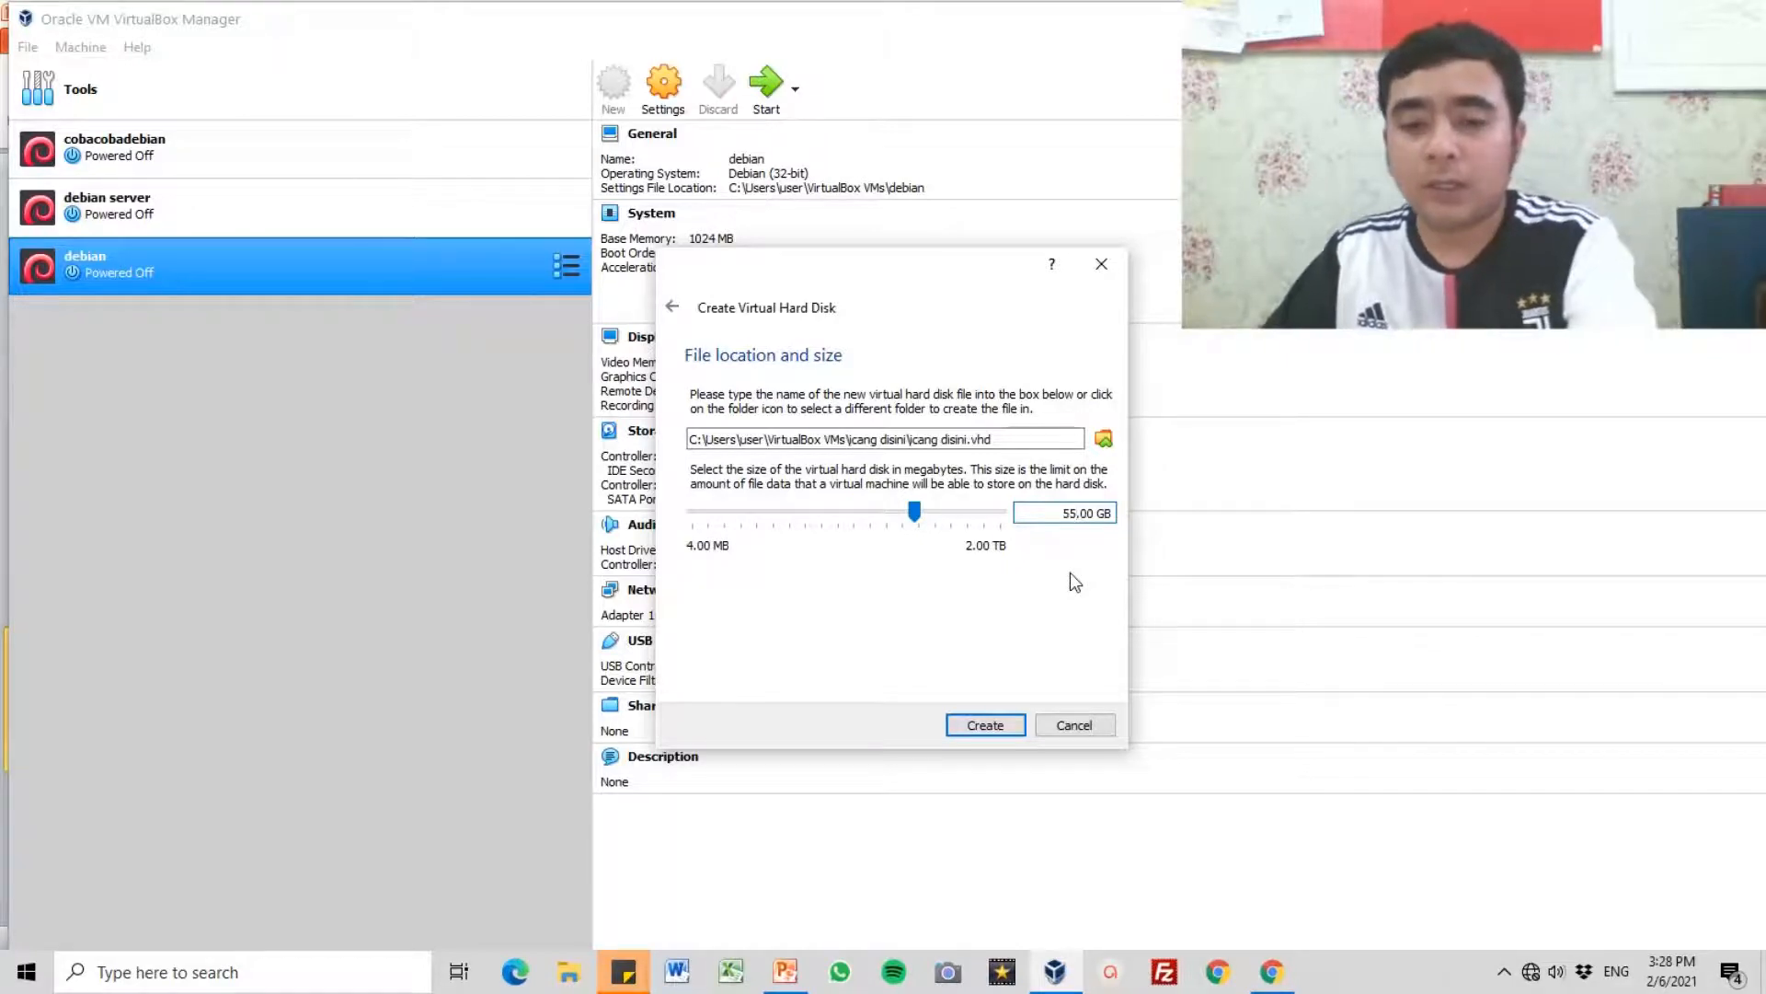
{"action": "key", "text": "BackSpace"}
{"action": "key", "text": "BackSpace"}
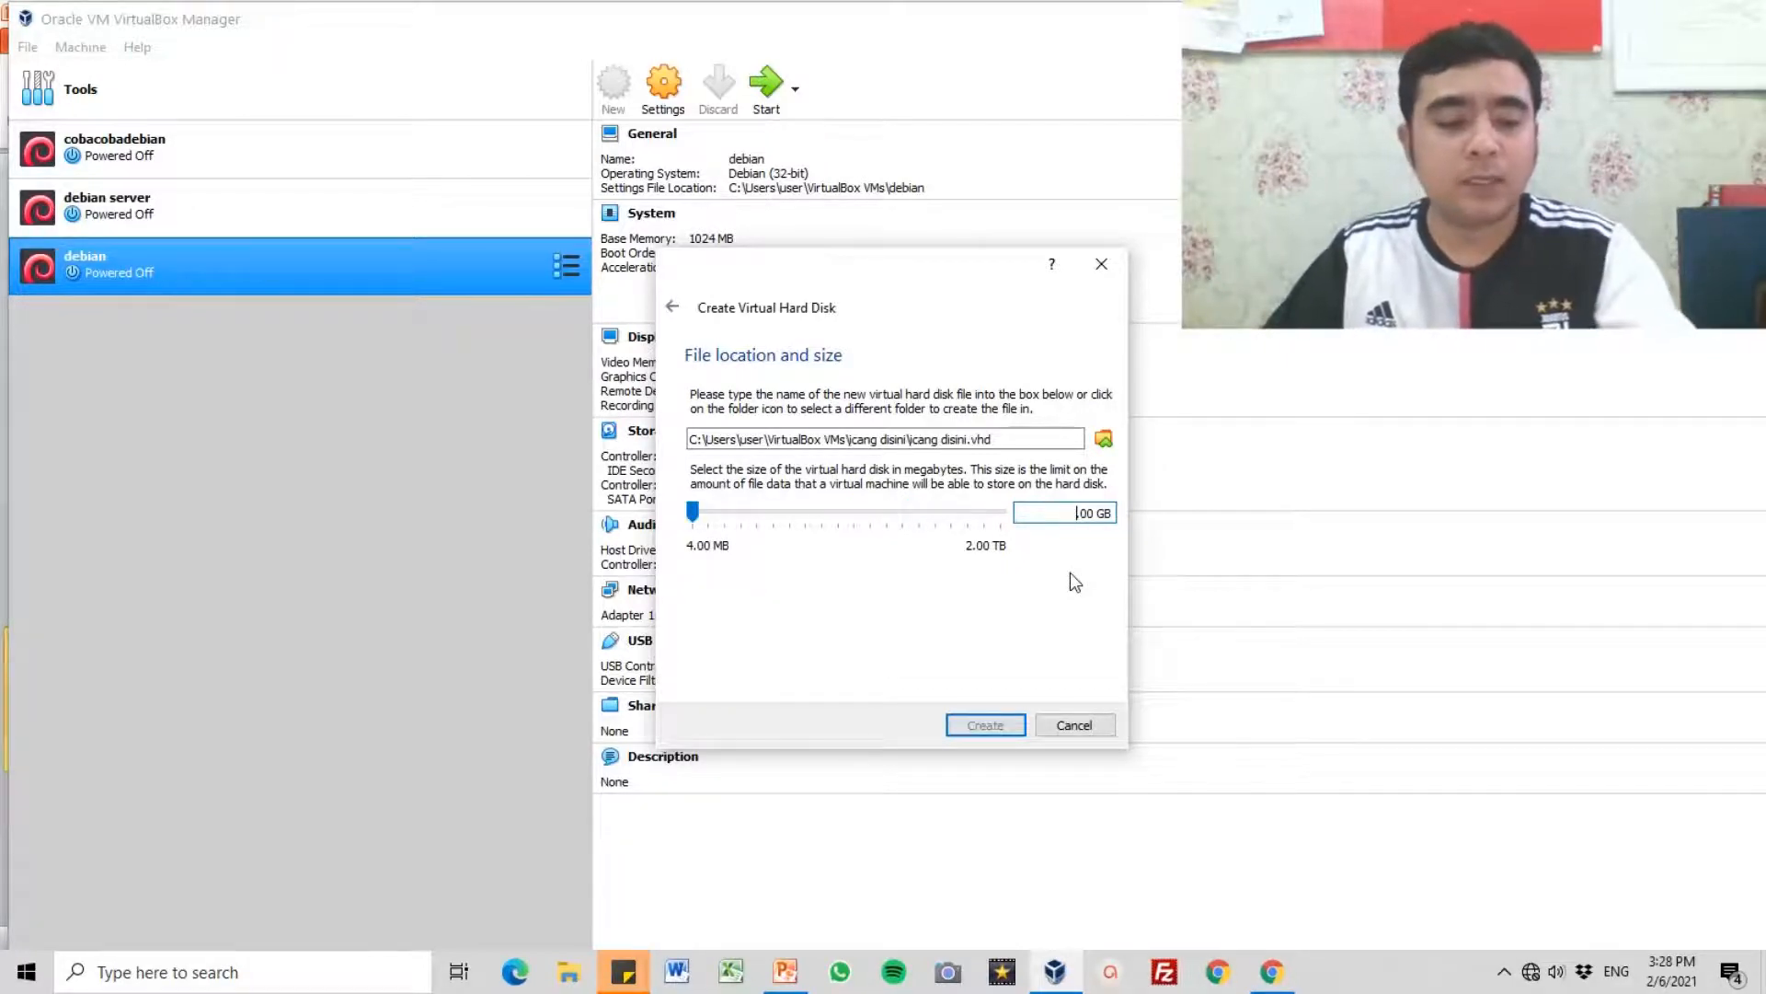
{"action": "type", "text": "25"}
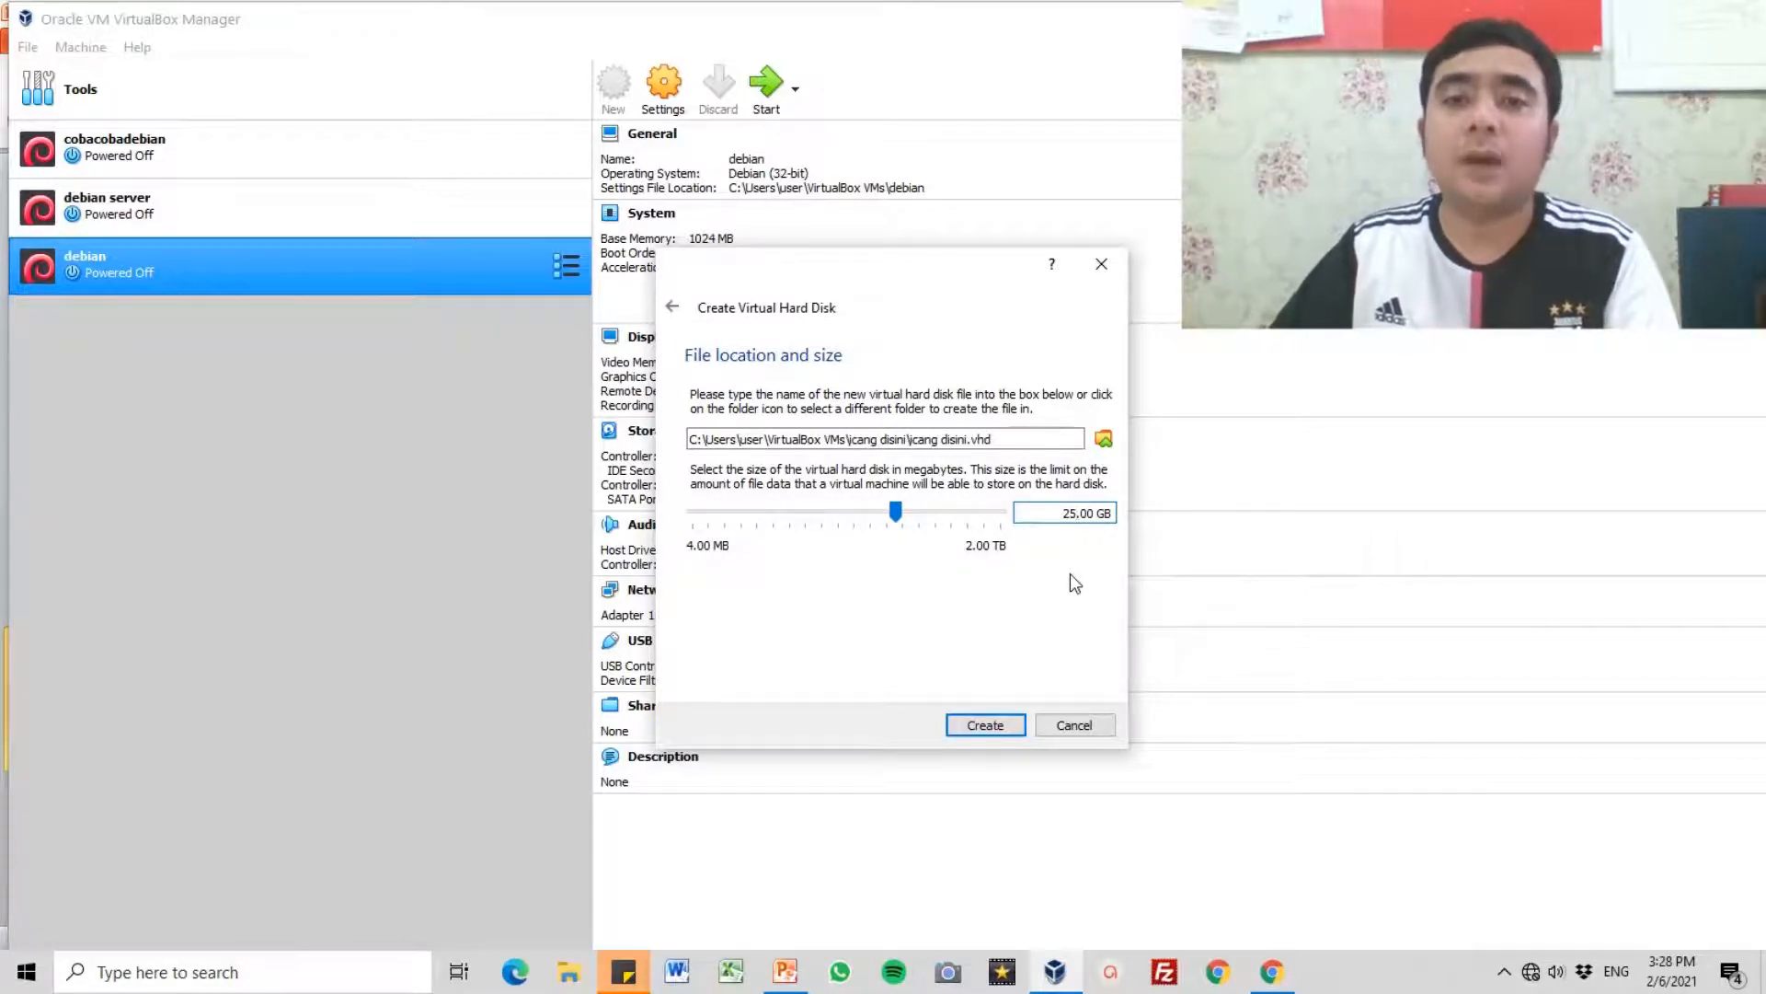
{"action": "key", "text": "BackSpace"}
{"action": "key", "text": "BackSpace"}
{"action": "type", "text": "50."}
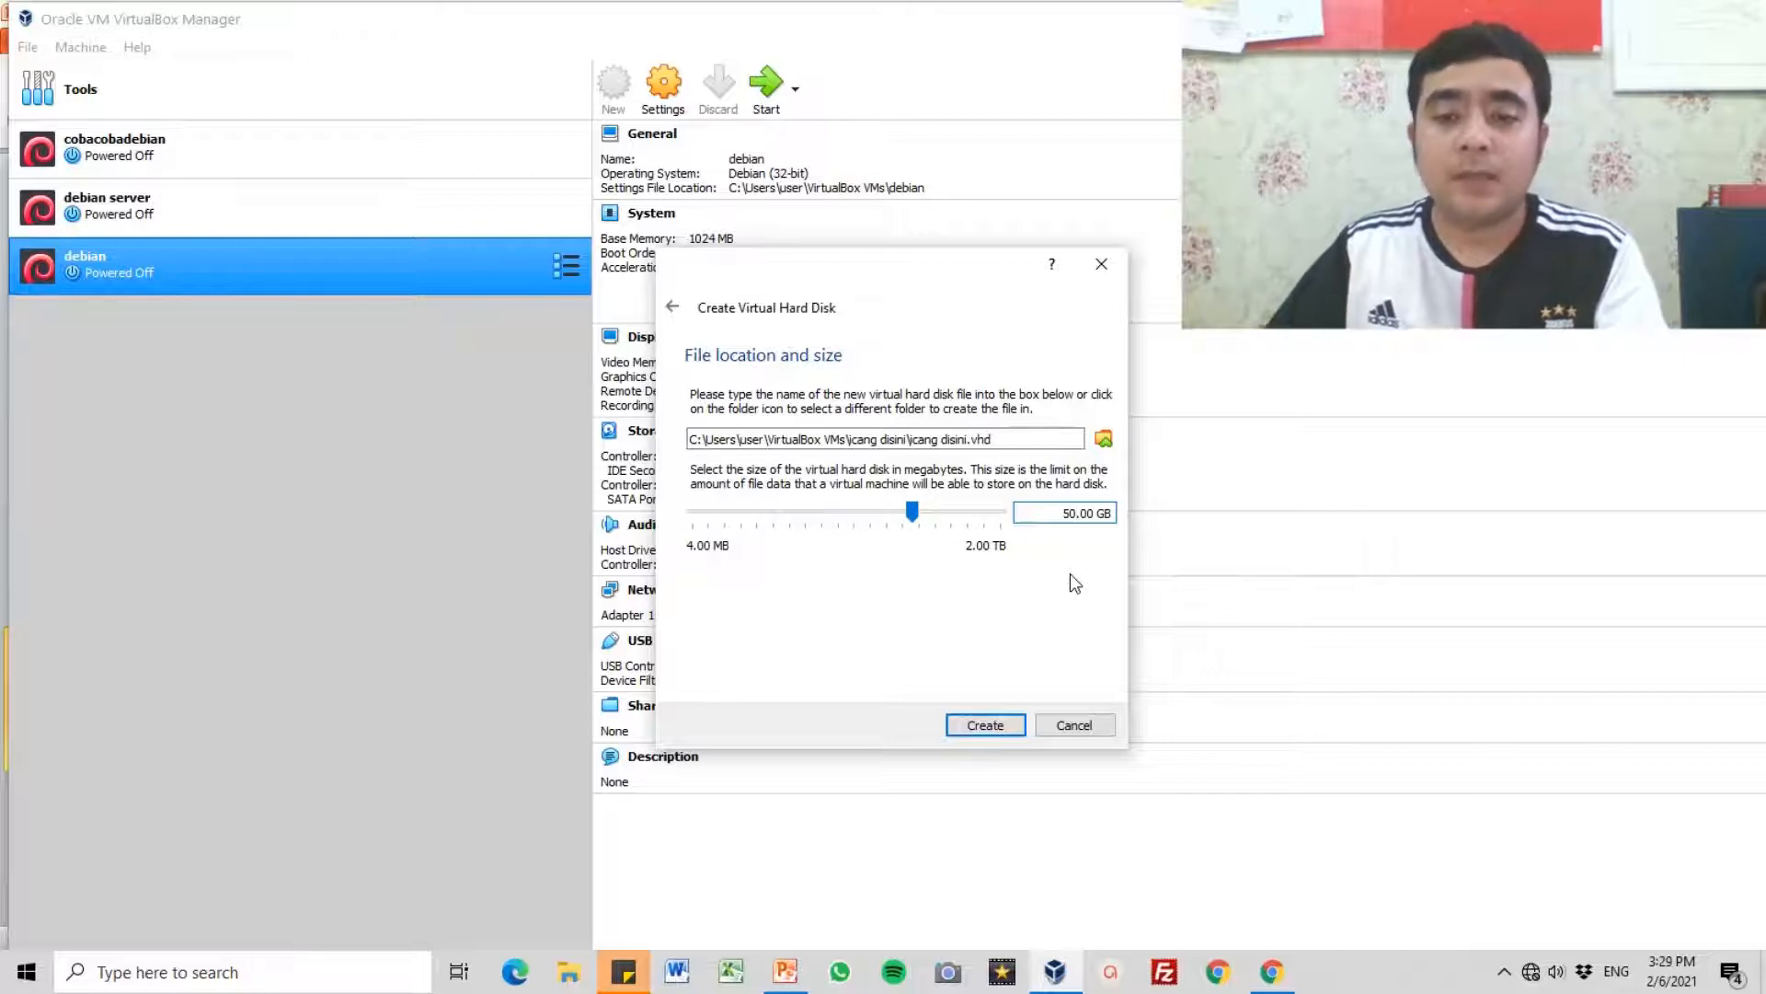
Step: Enter 50 GB as the virtual hard disk size and create the disk
{"action": "key", "text": "BackSpace"}
{"action": "key", "text": "BackSpace"}
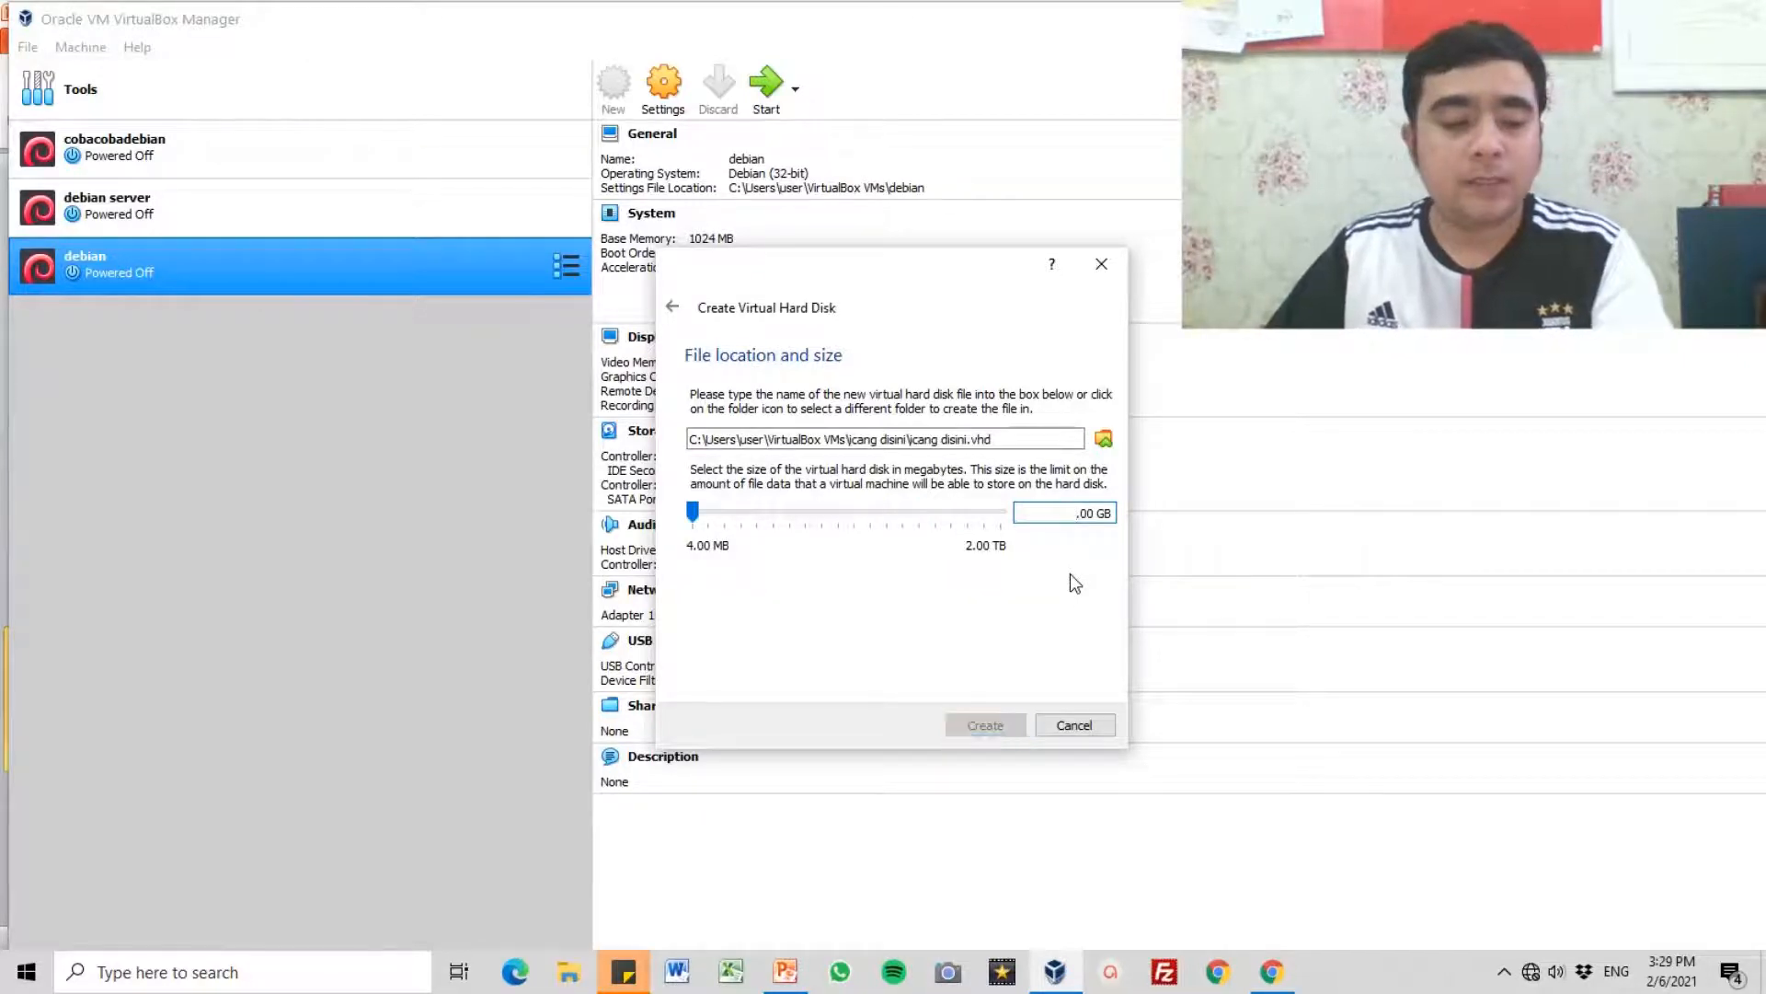
{"action": "type", "text": "50"}
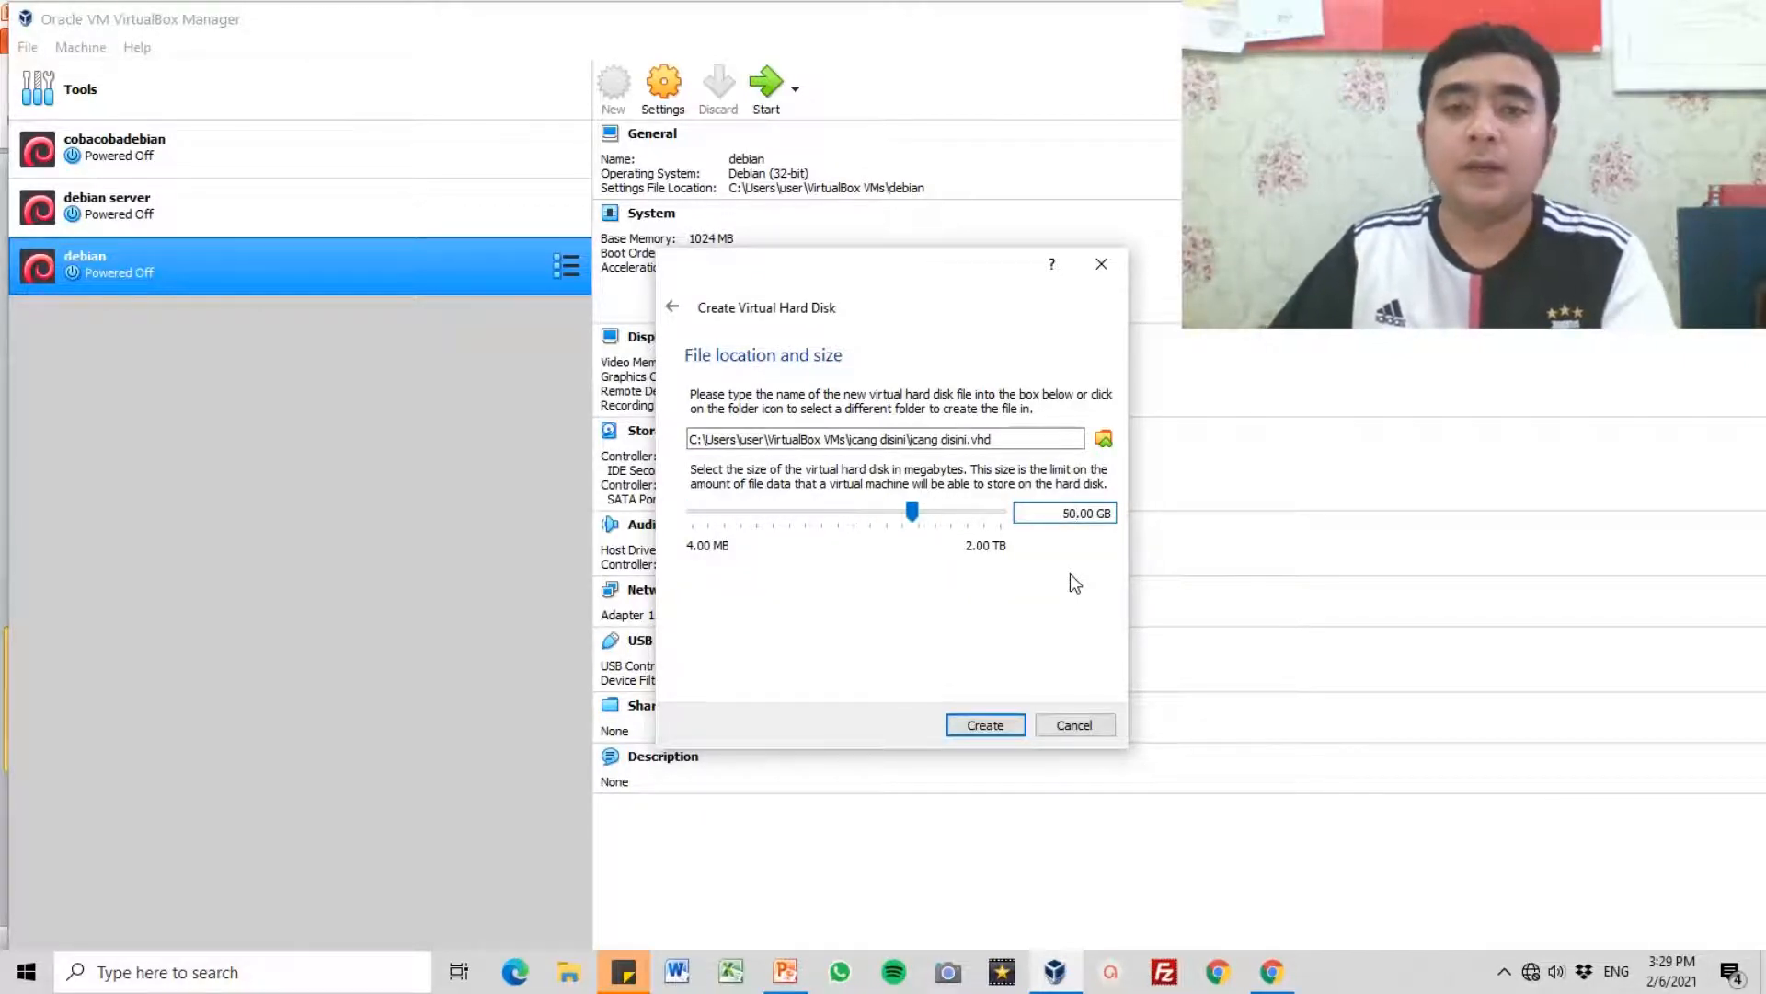
{"action": "left_click", "coordinate": [998, 729]}
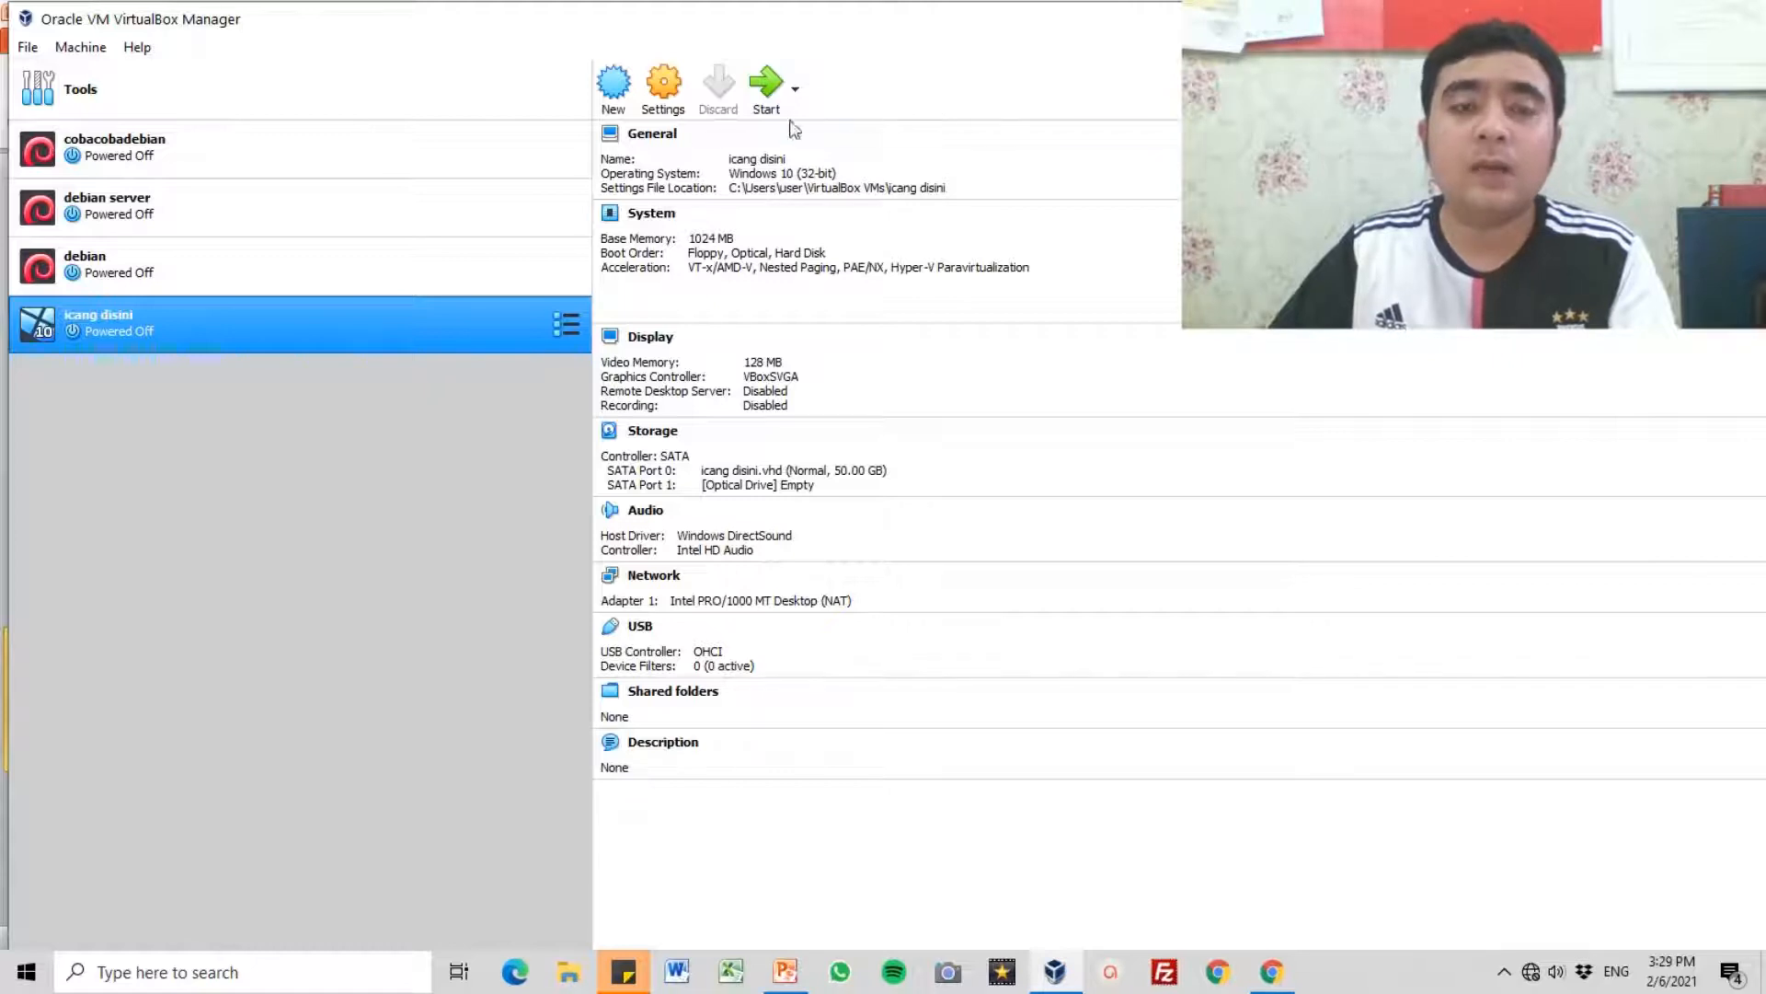
Step: Attach the Windows 10 disc image from the PROGRAM folder to the new machine's empty optical drive and save the settings
{"action": "left_click", "coordinate": [666, 101]}
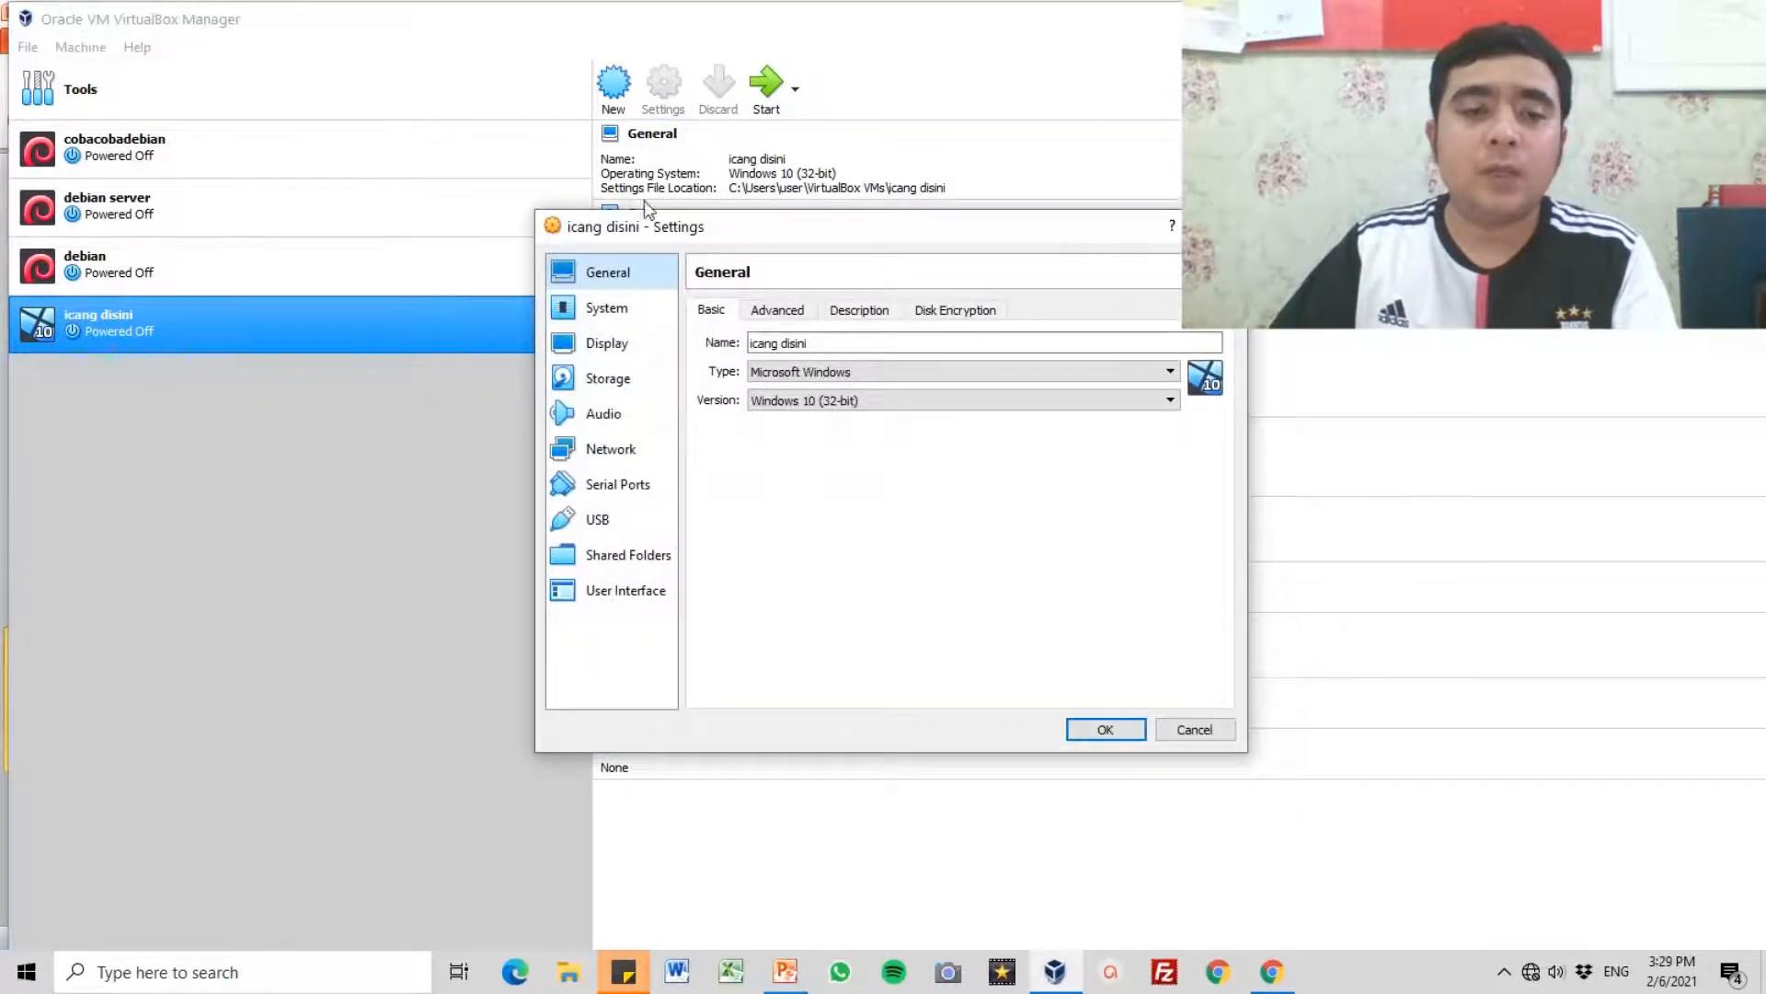
{"action": "left_click", "coordinate": [606, 384]}
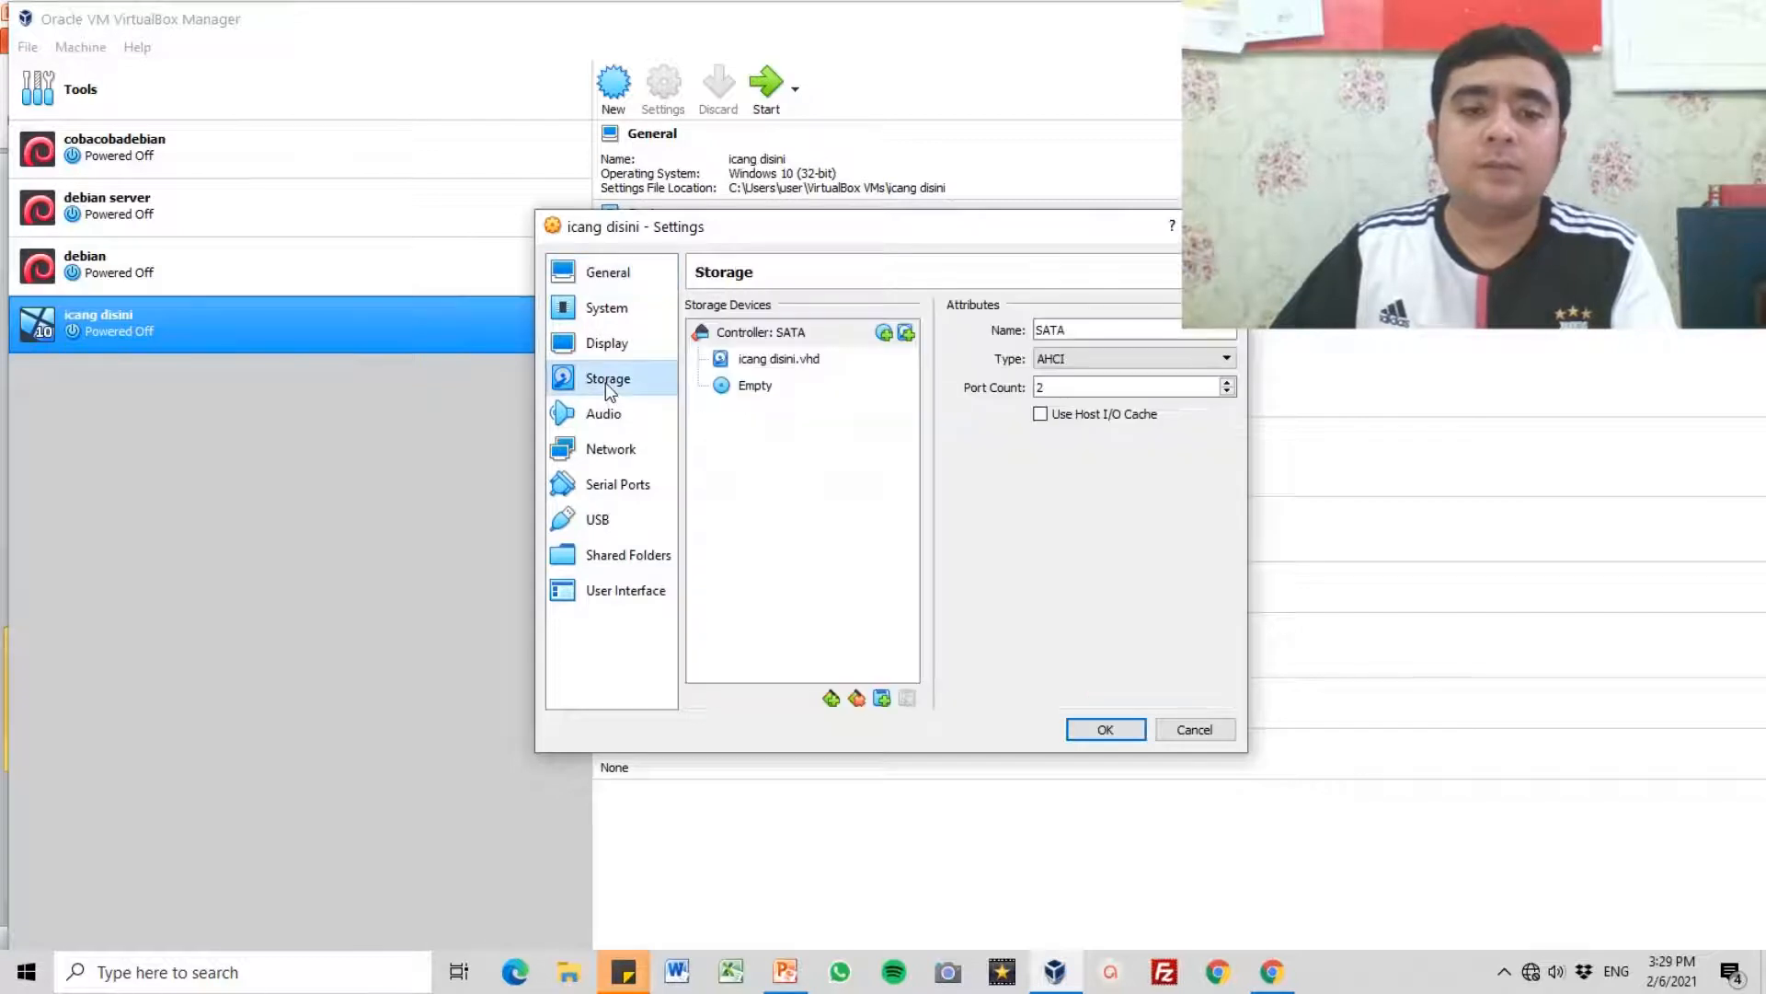
{"action": "left_click", "coordinate": [752, 391]}
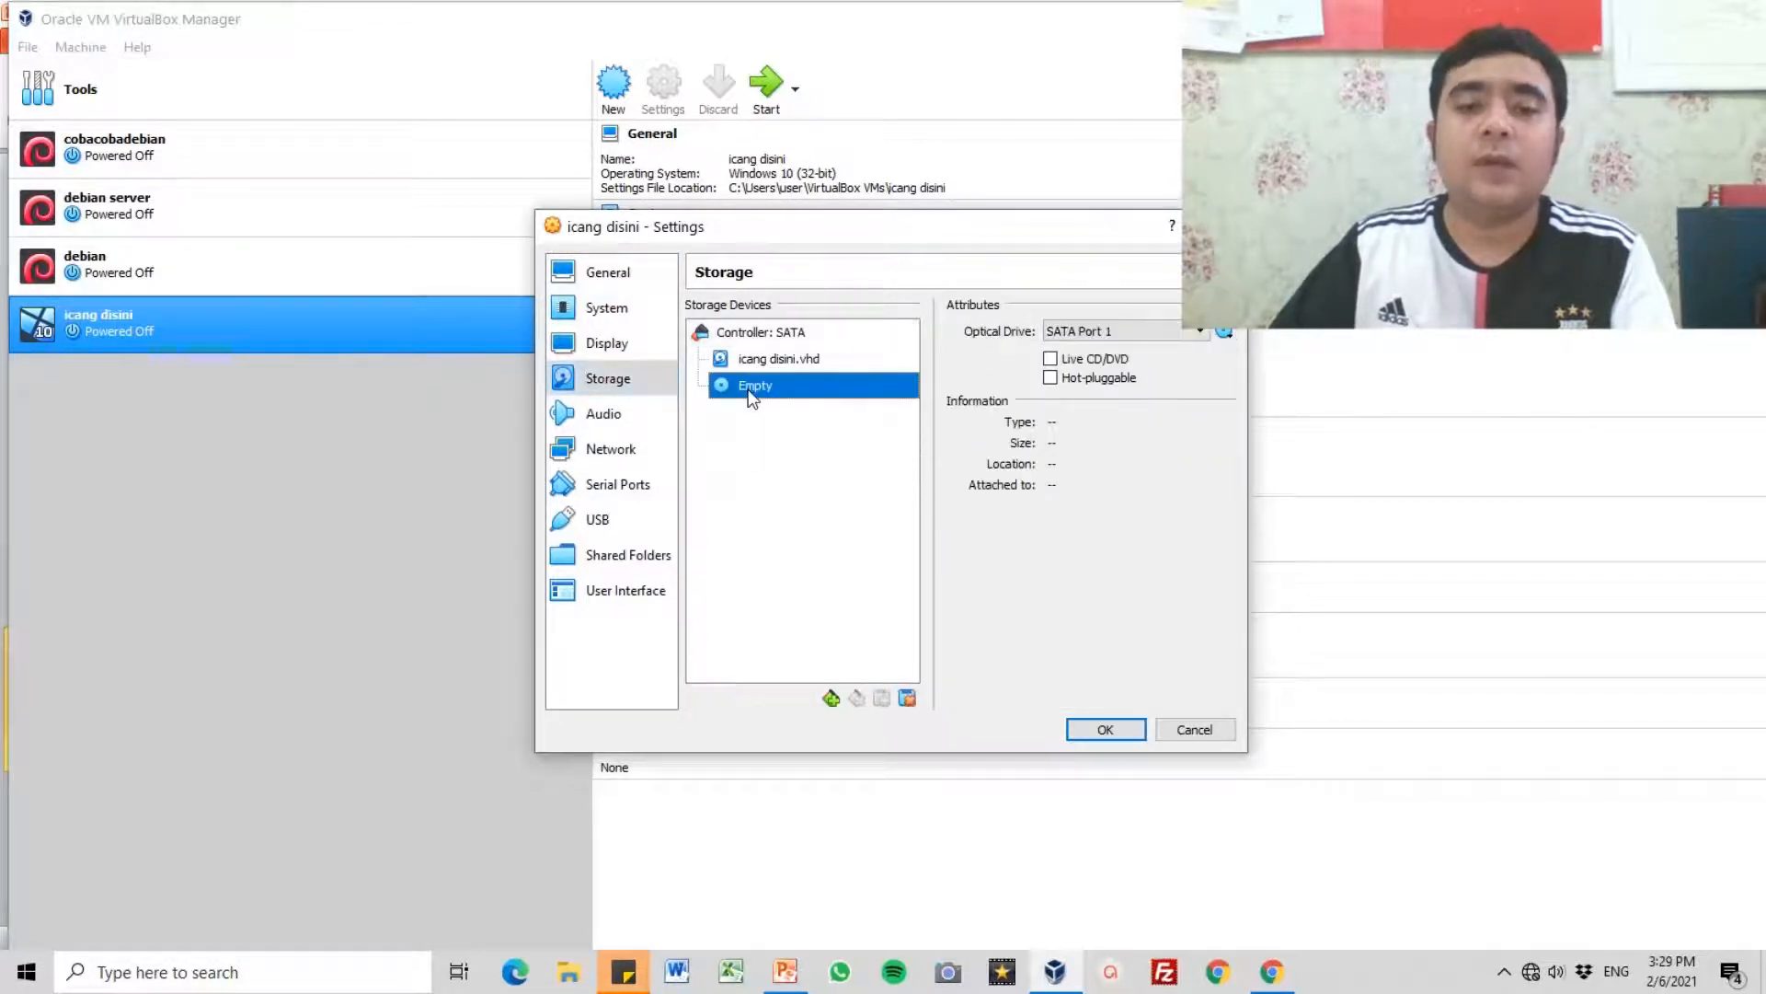
{"action": "left_click", "coordinate": [1224, 333]}
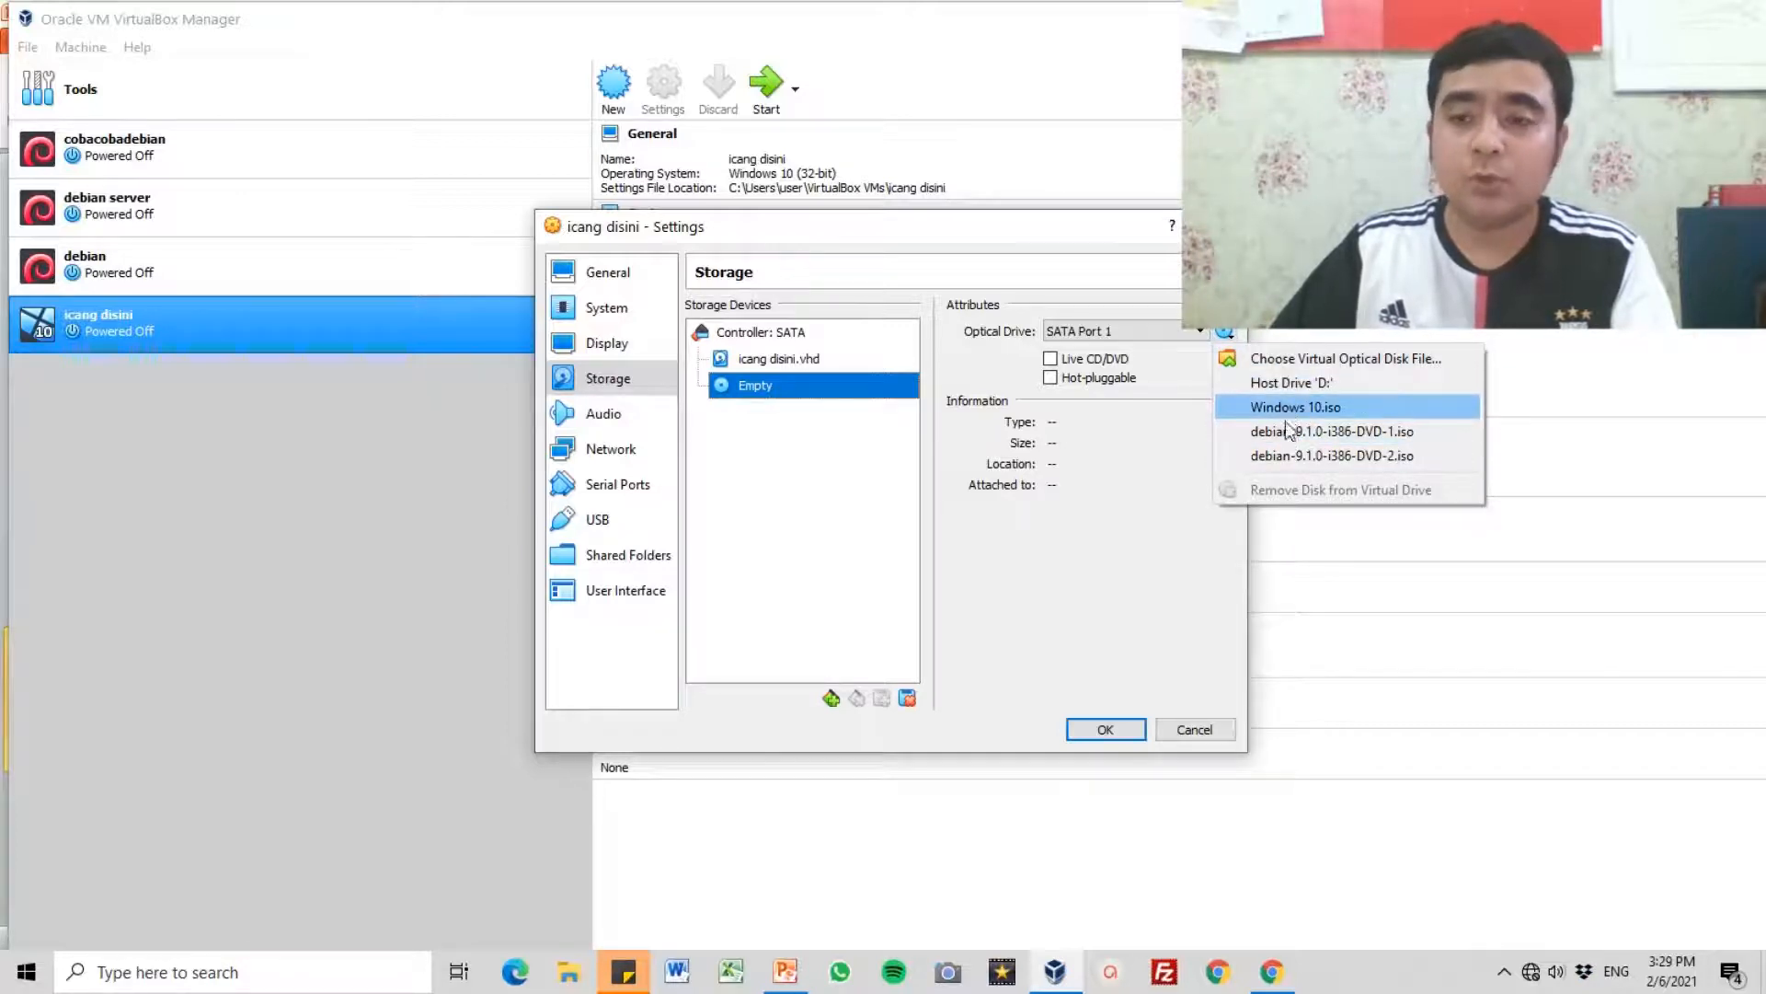
{"action": "left_click", "coordinate": [1292, 362]}
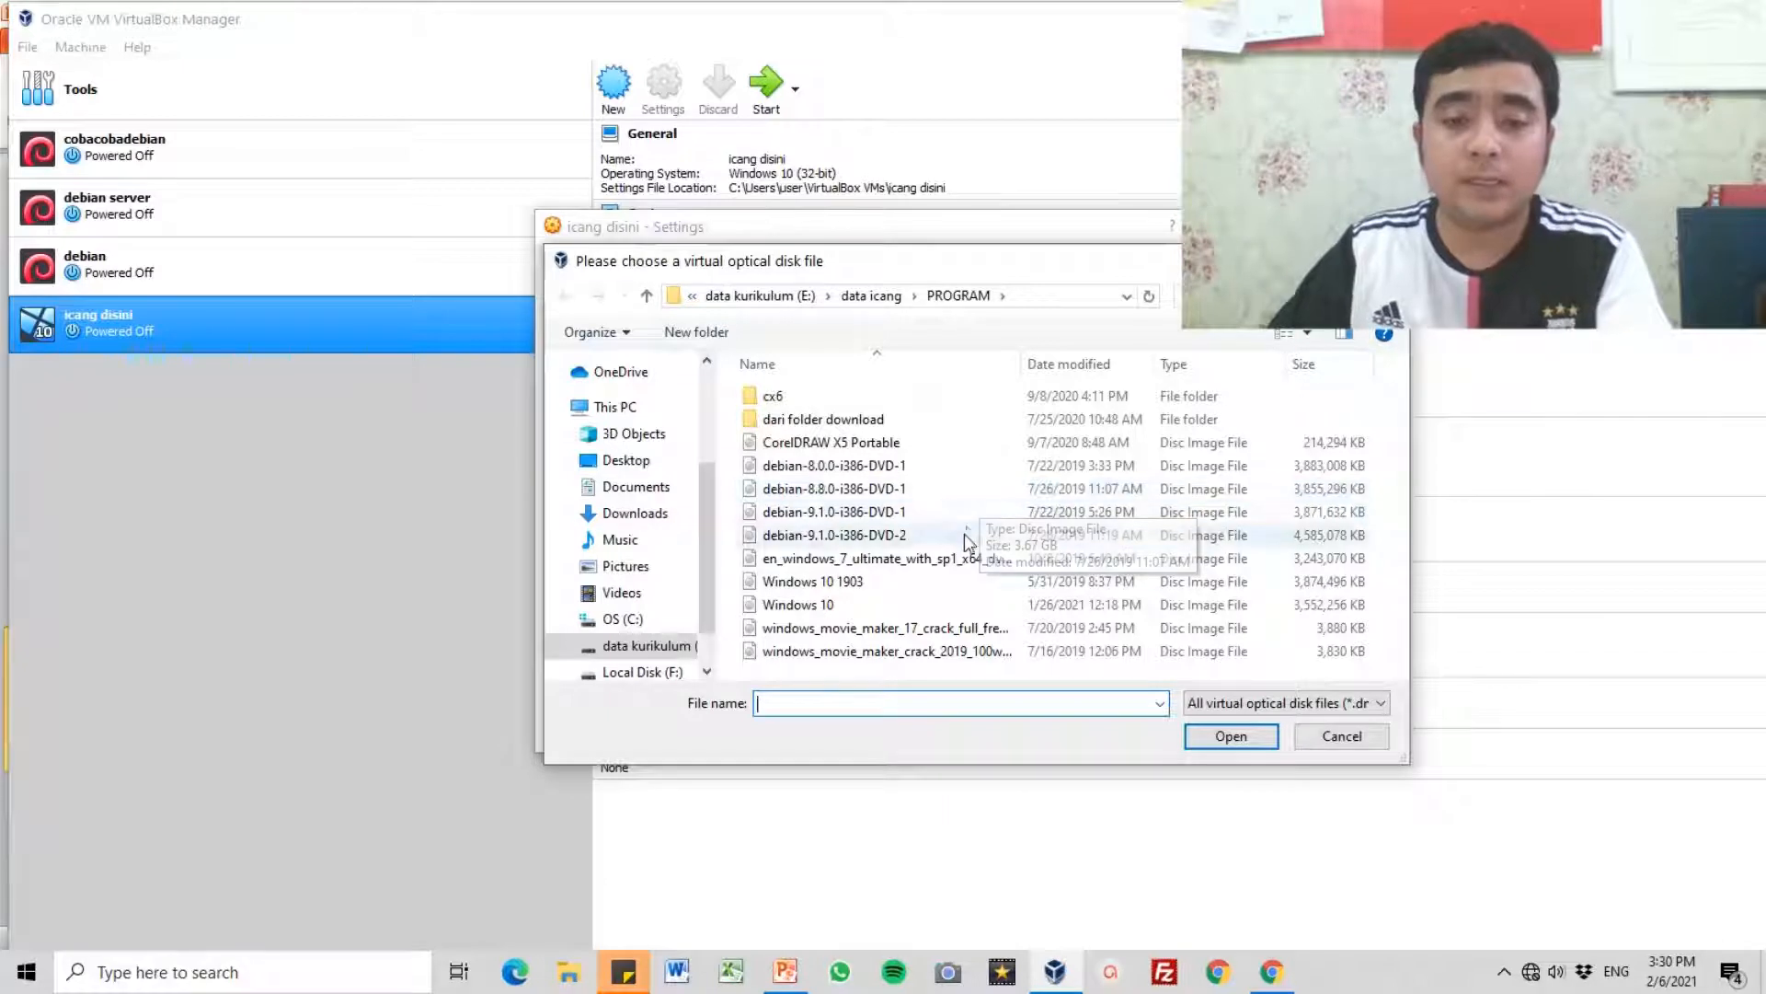
{"action": "left_click", "coordinate": [783, 610]}
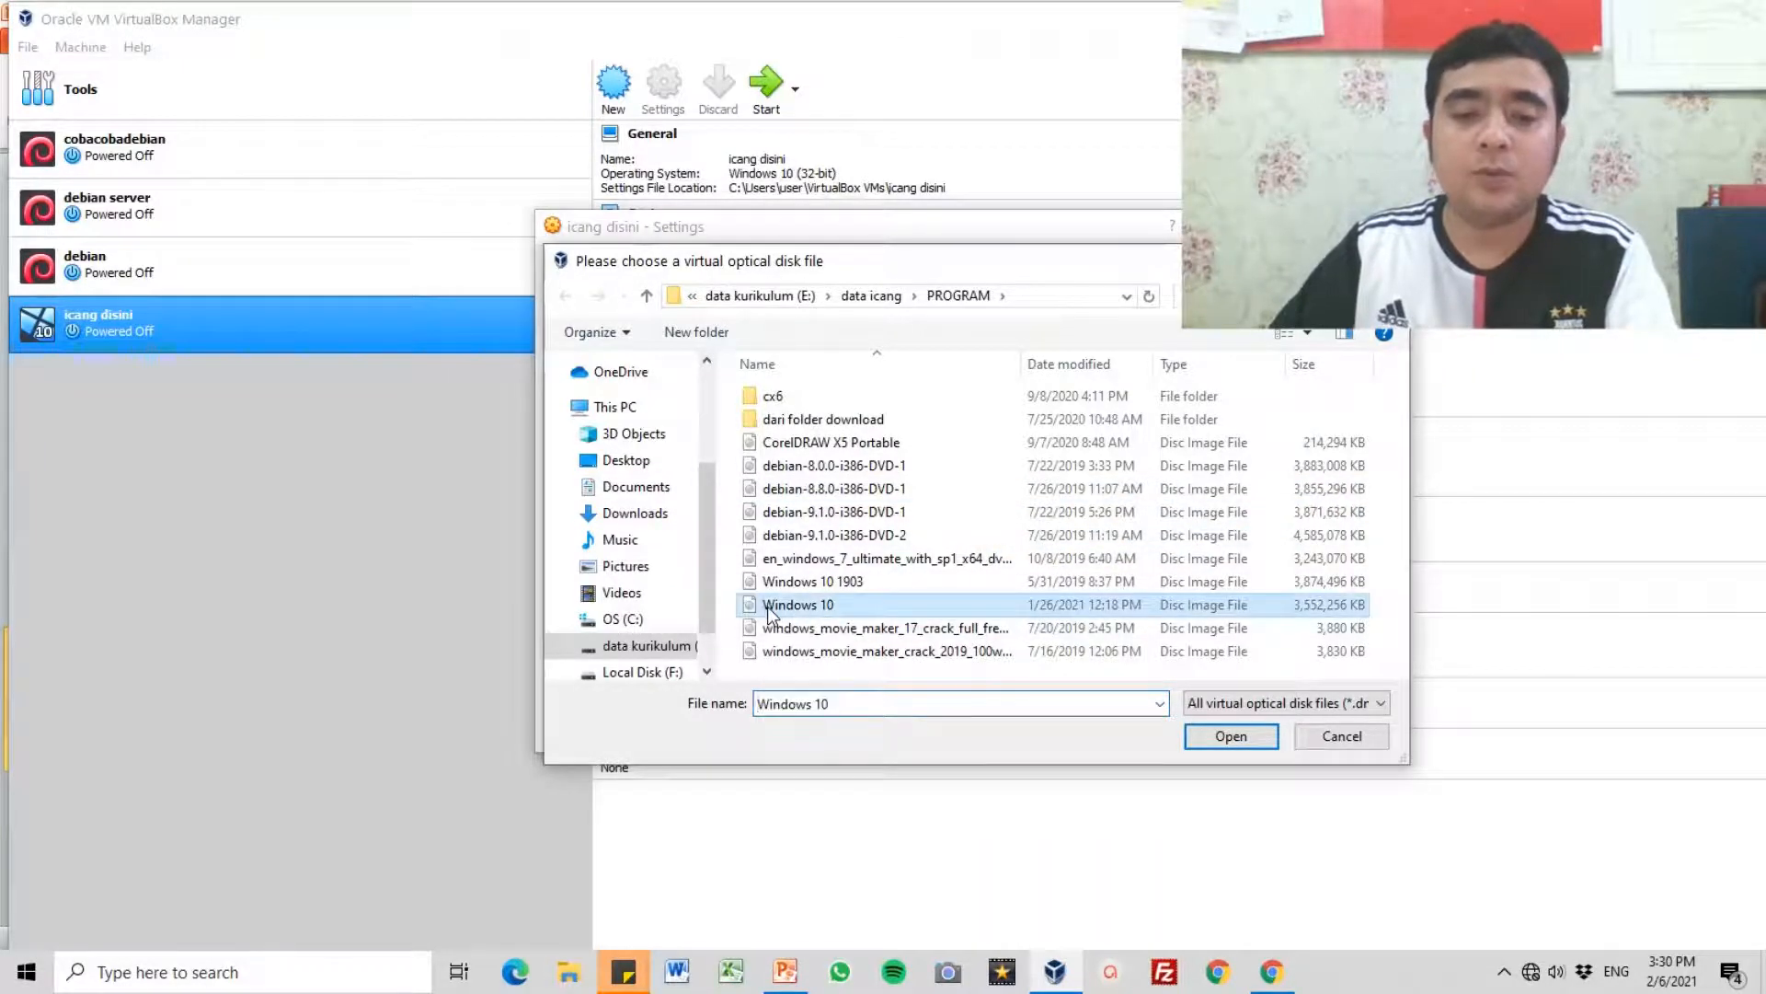
{"action": "left_click", "coordinate": [1230, 736]}
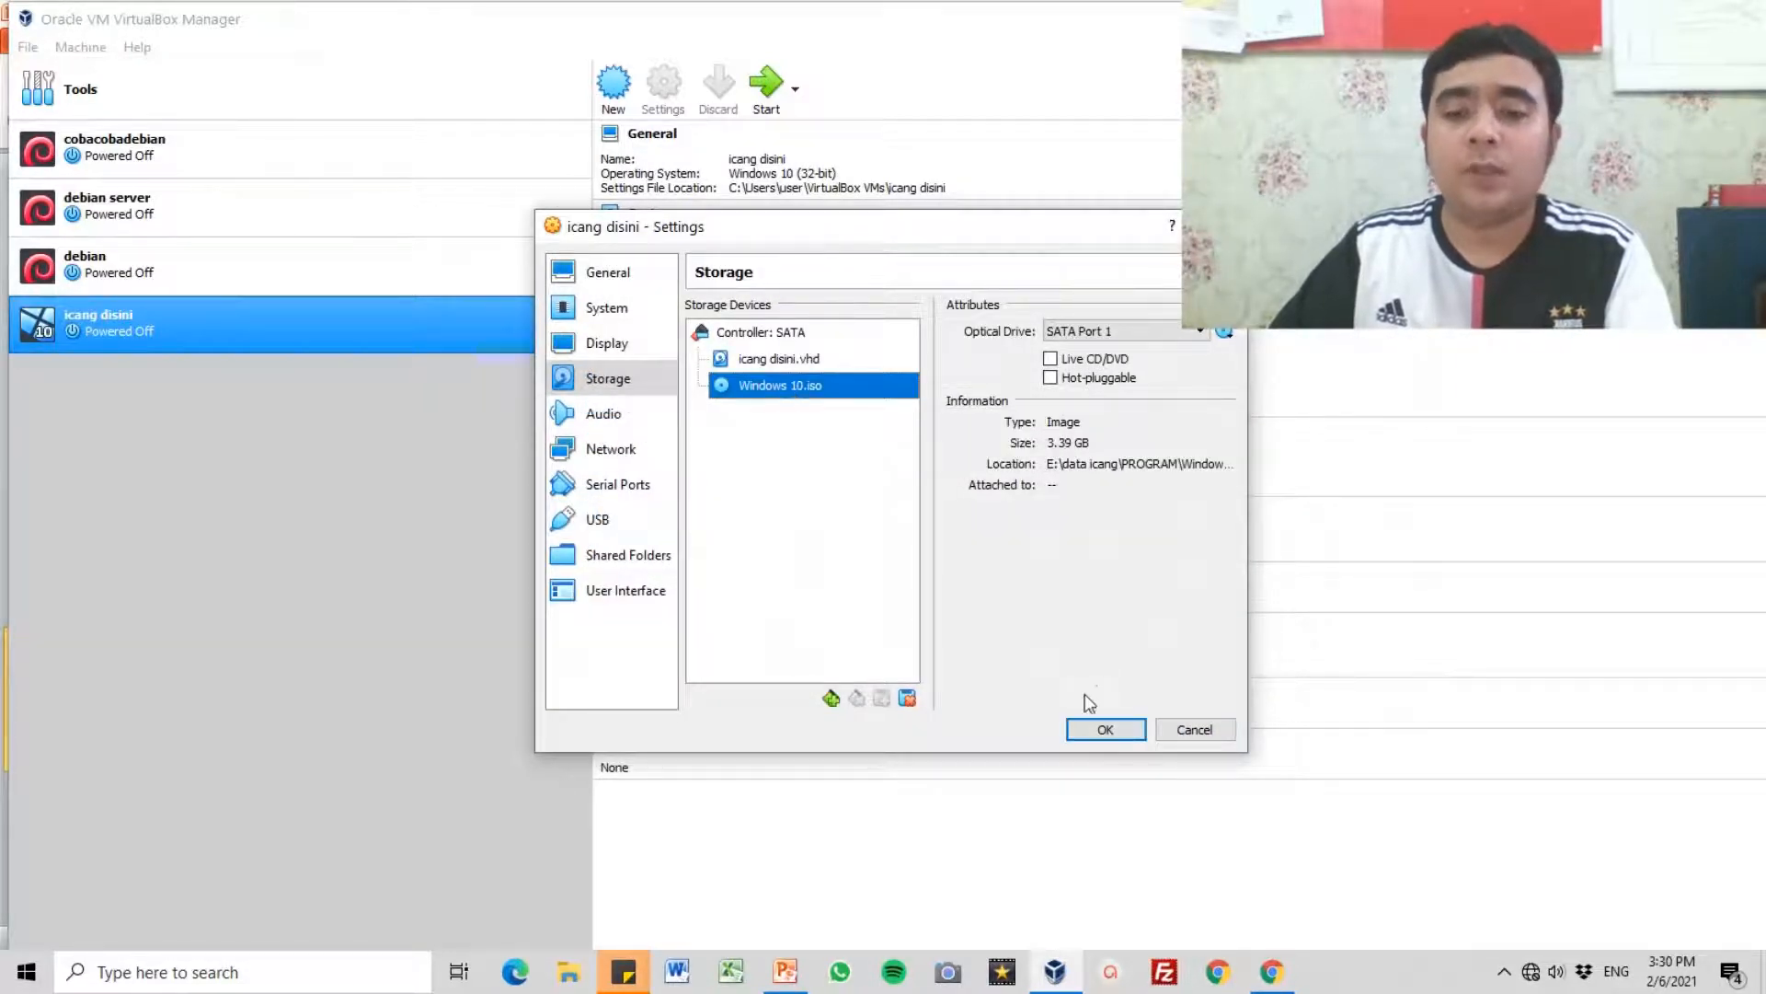
{"action": "left_click", "coordinate": [1108, 737]}
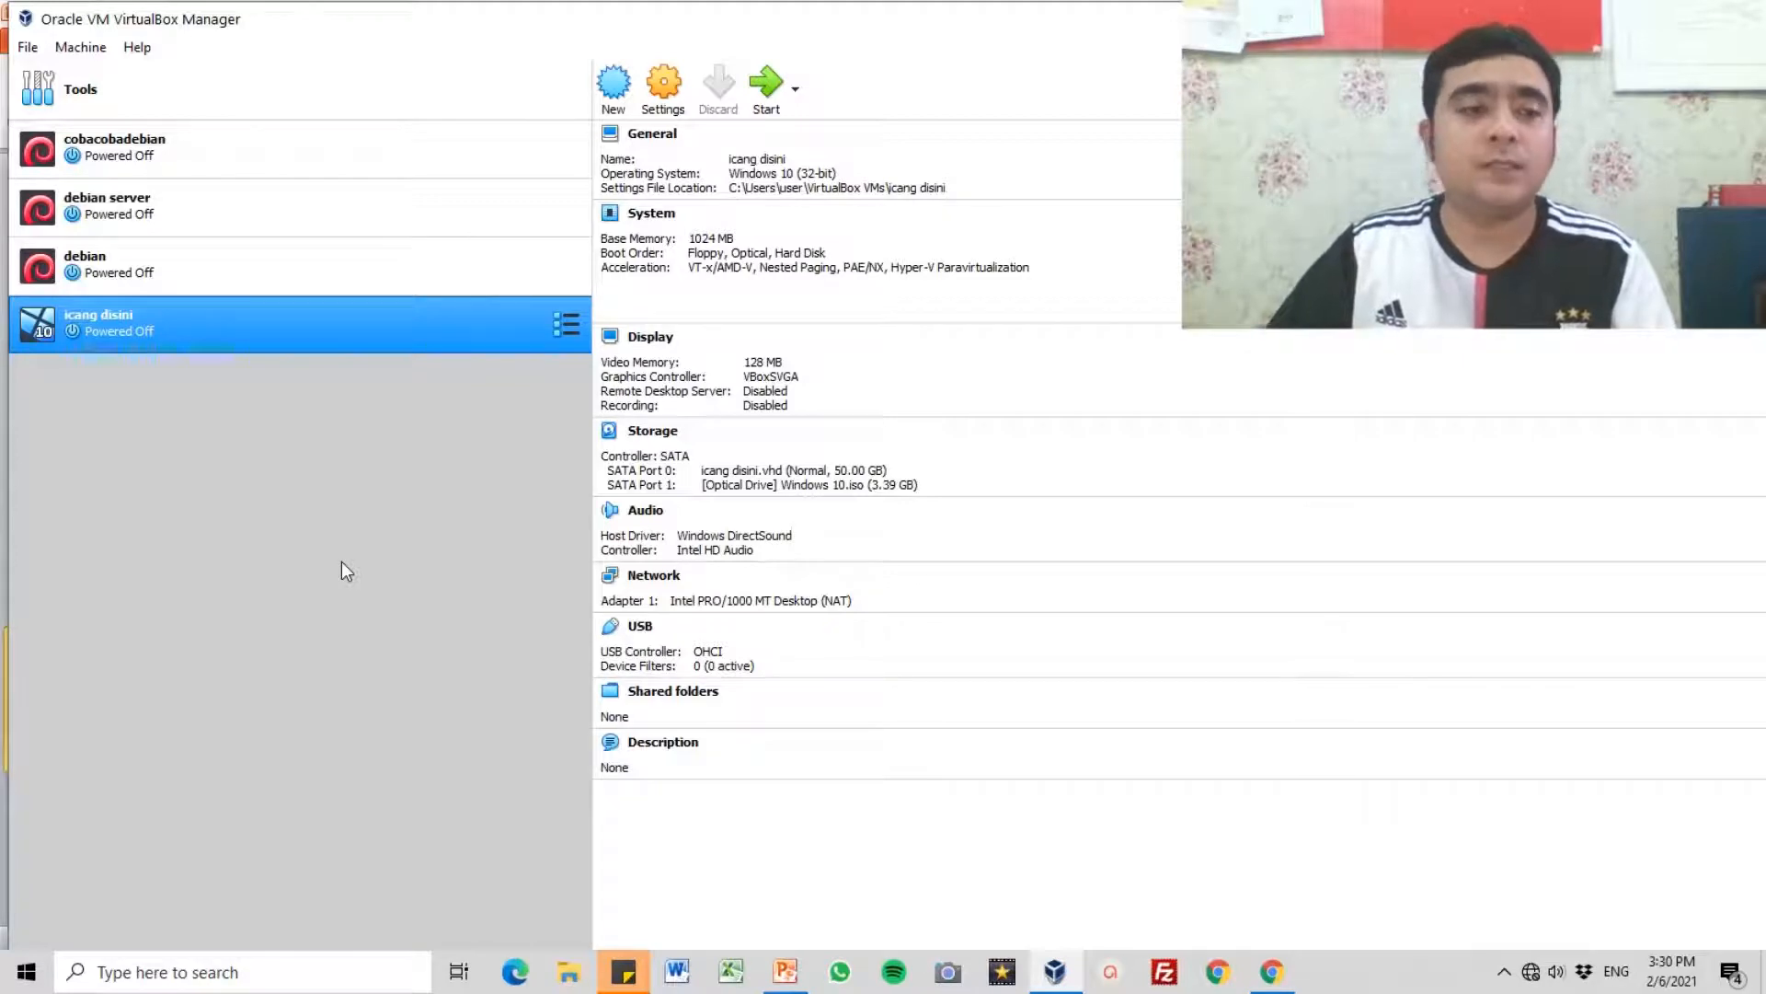
Step: Start the new Windows 10 virtual machine and maximize its window
{"action": "left_click", "coordinate": [777, 91]}
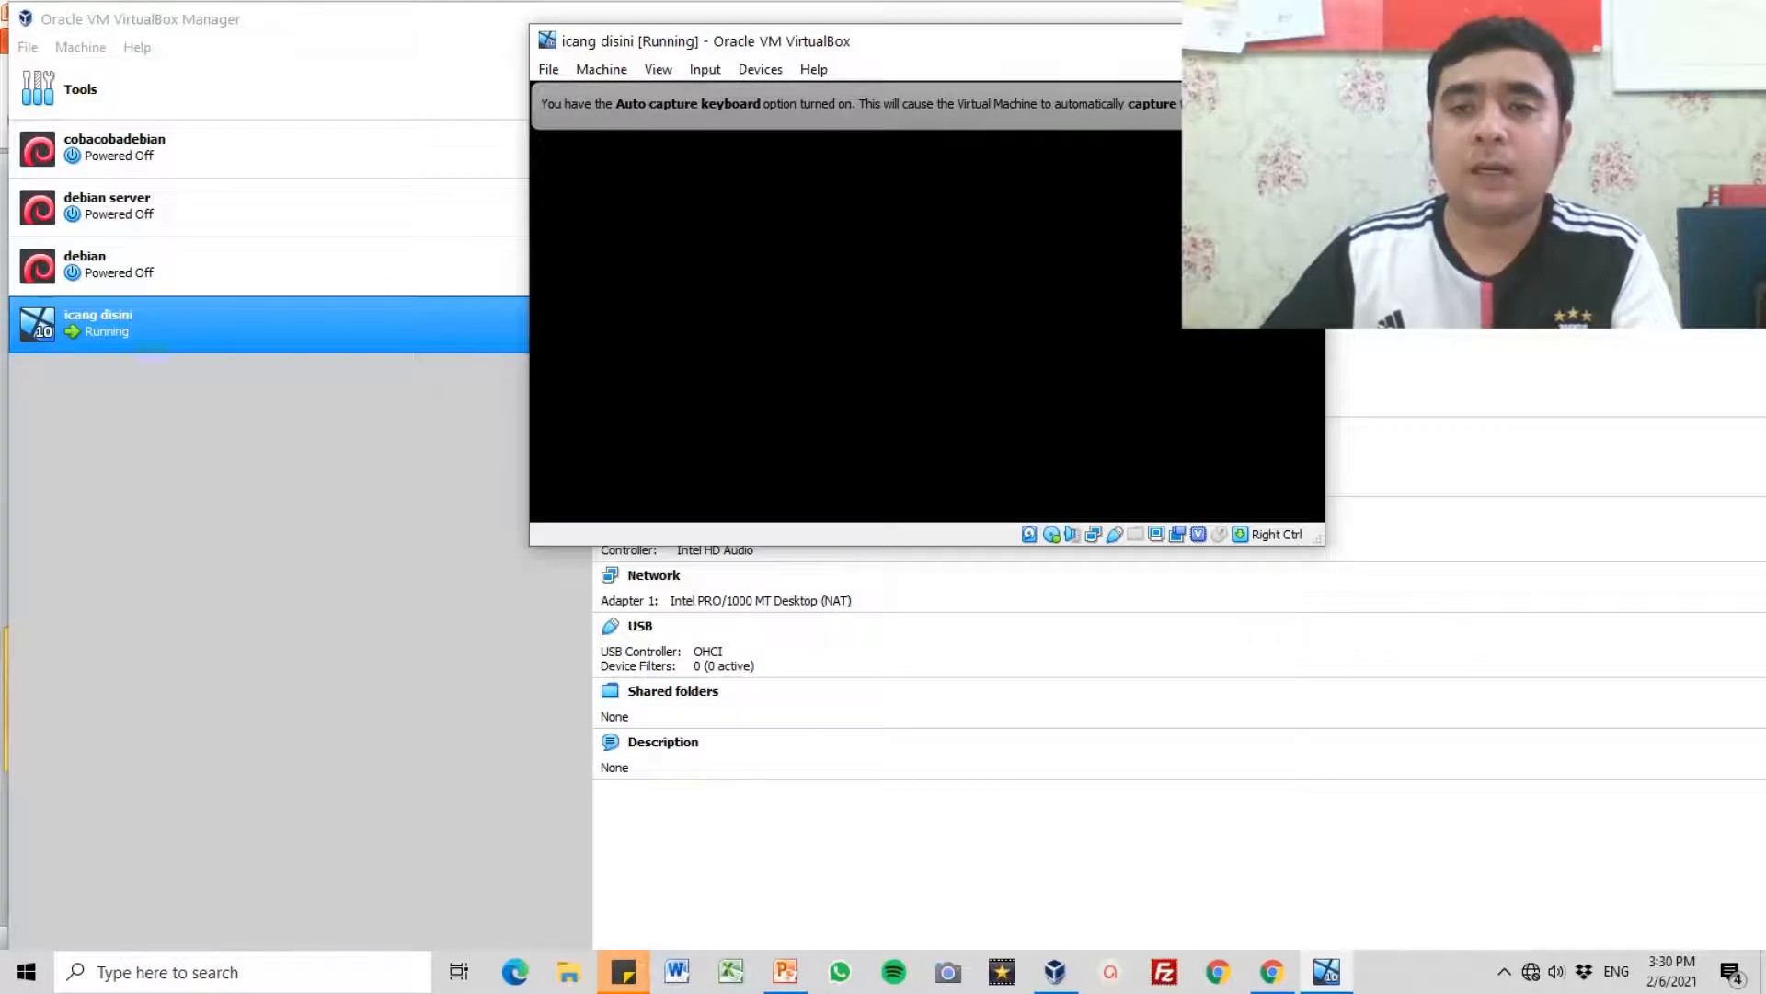
{"action": "left_click", "coordinate": [1249, 40]}
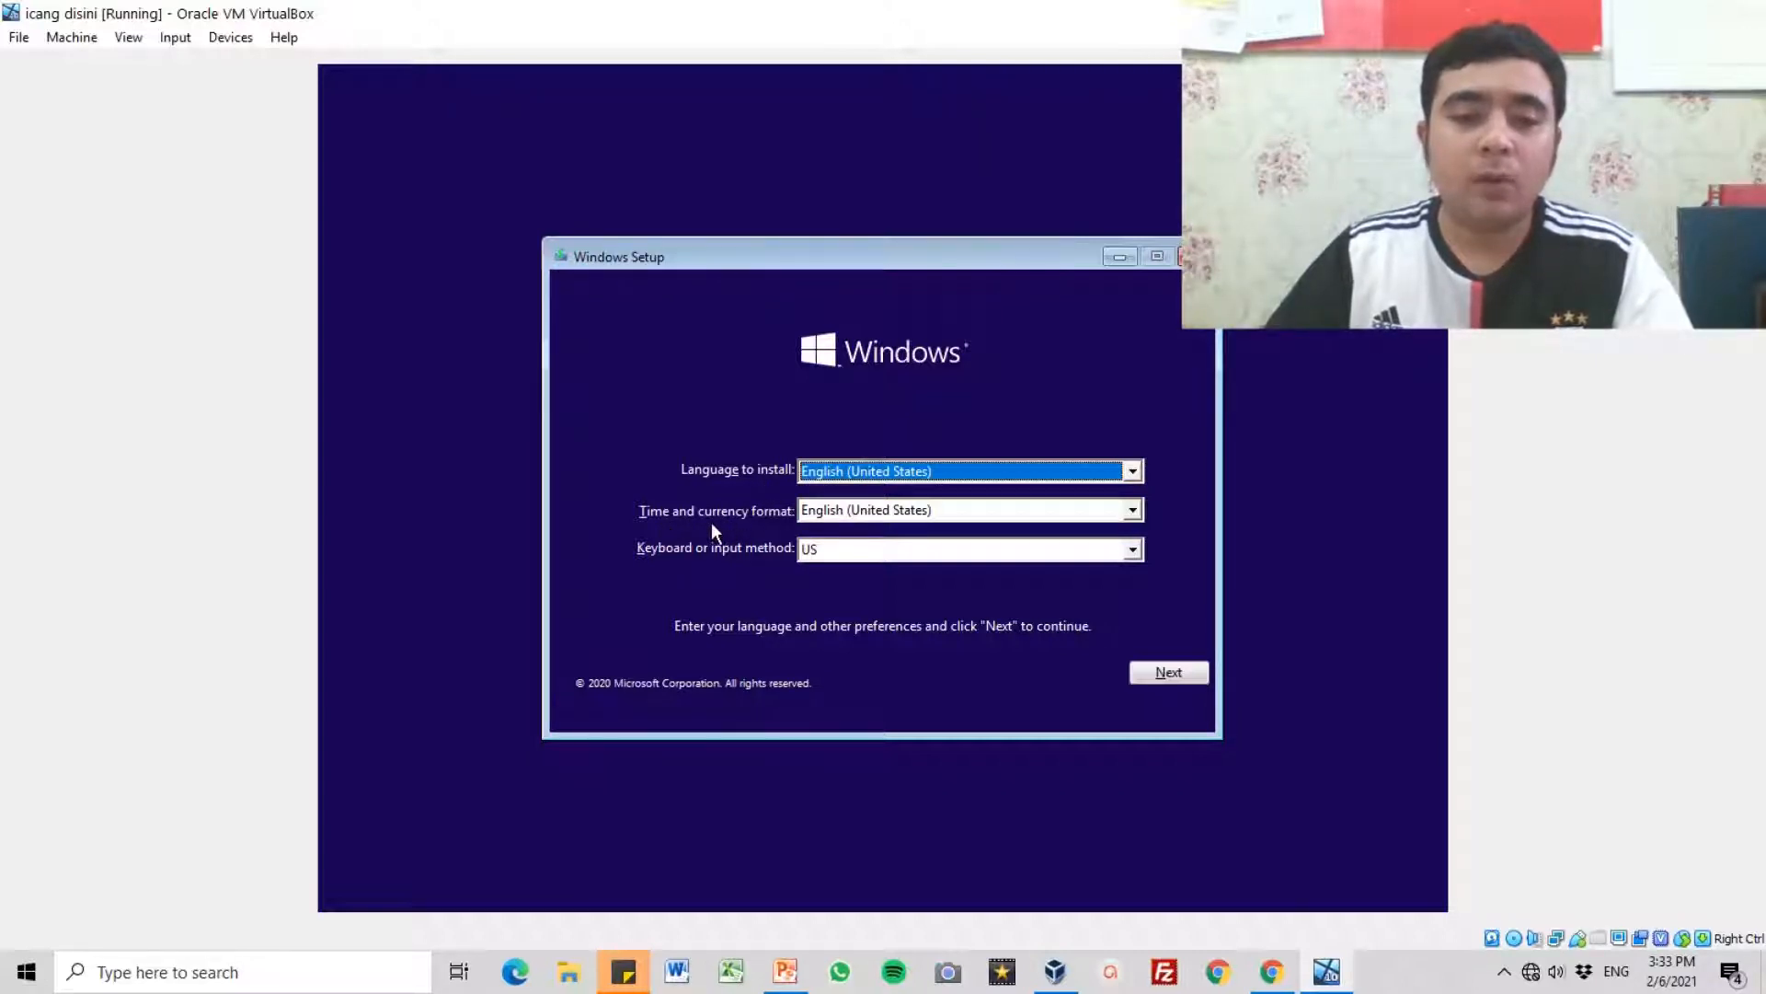
Step: Set the time and currency format to Indonesian (Indonesia) and accept the language and keyboard preferences in Windows Setup
{"action": "left_click", "coordinate": [839, 518]}
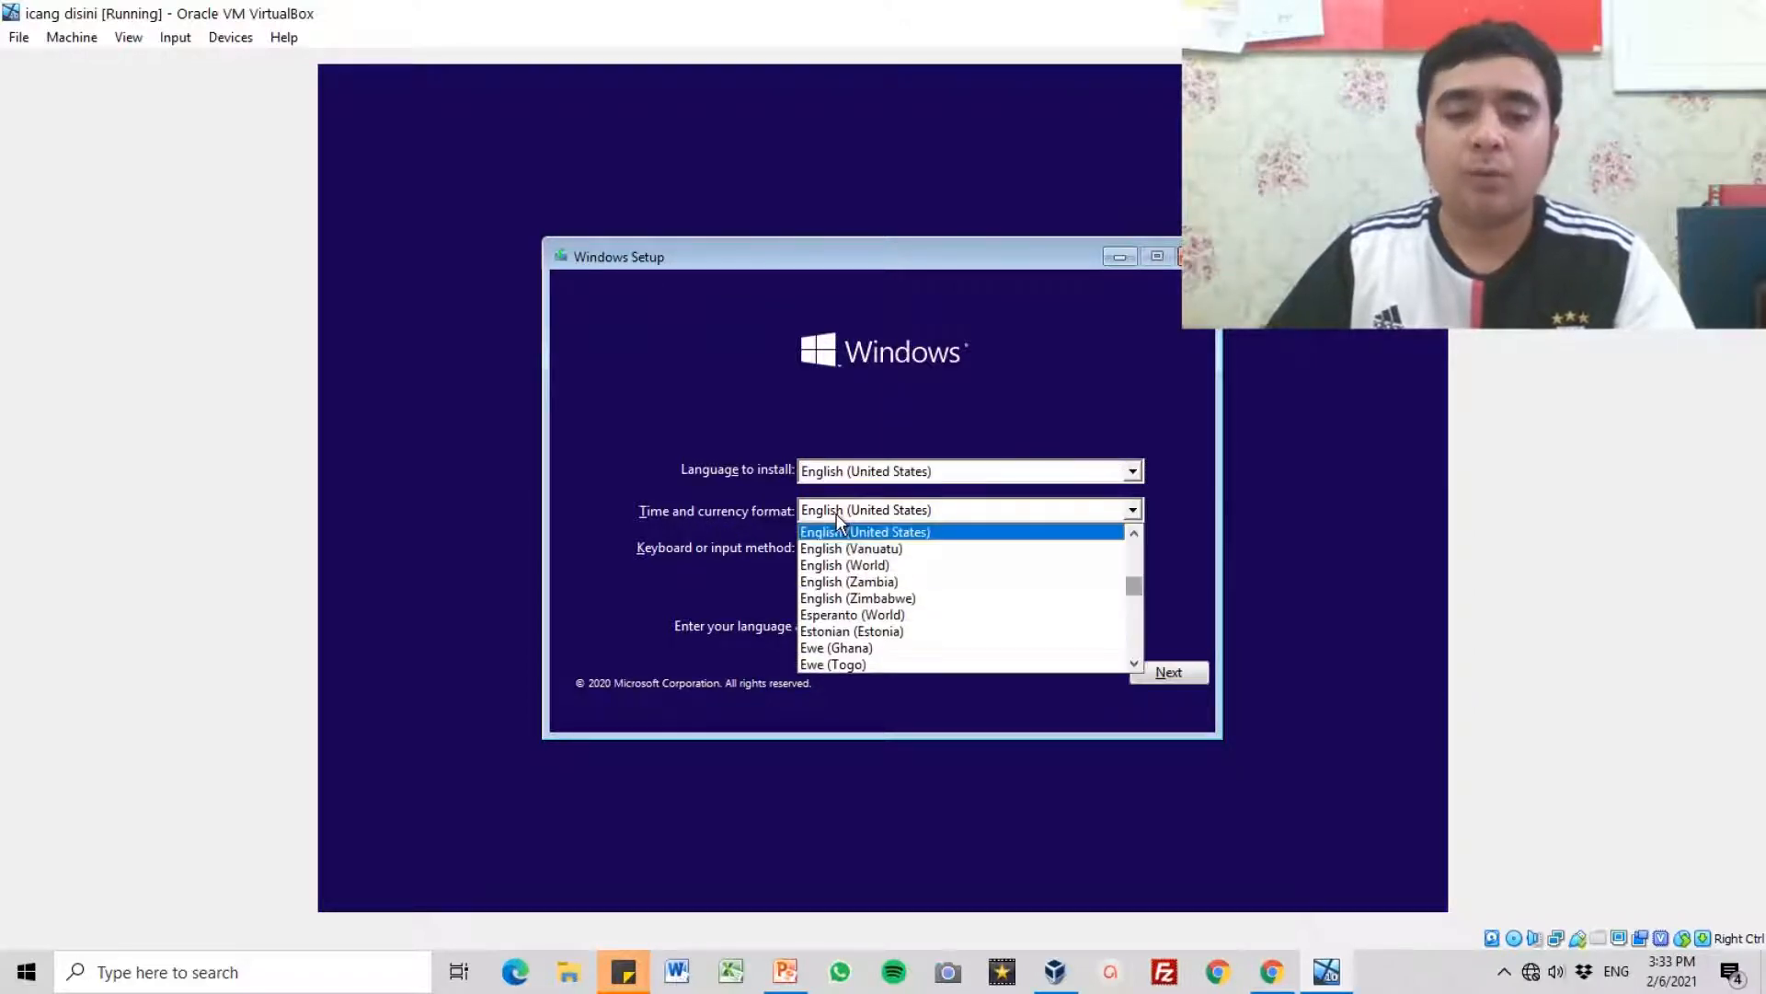
{"action": "key", "text": "i"}
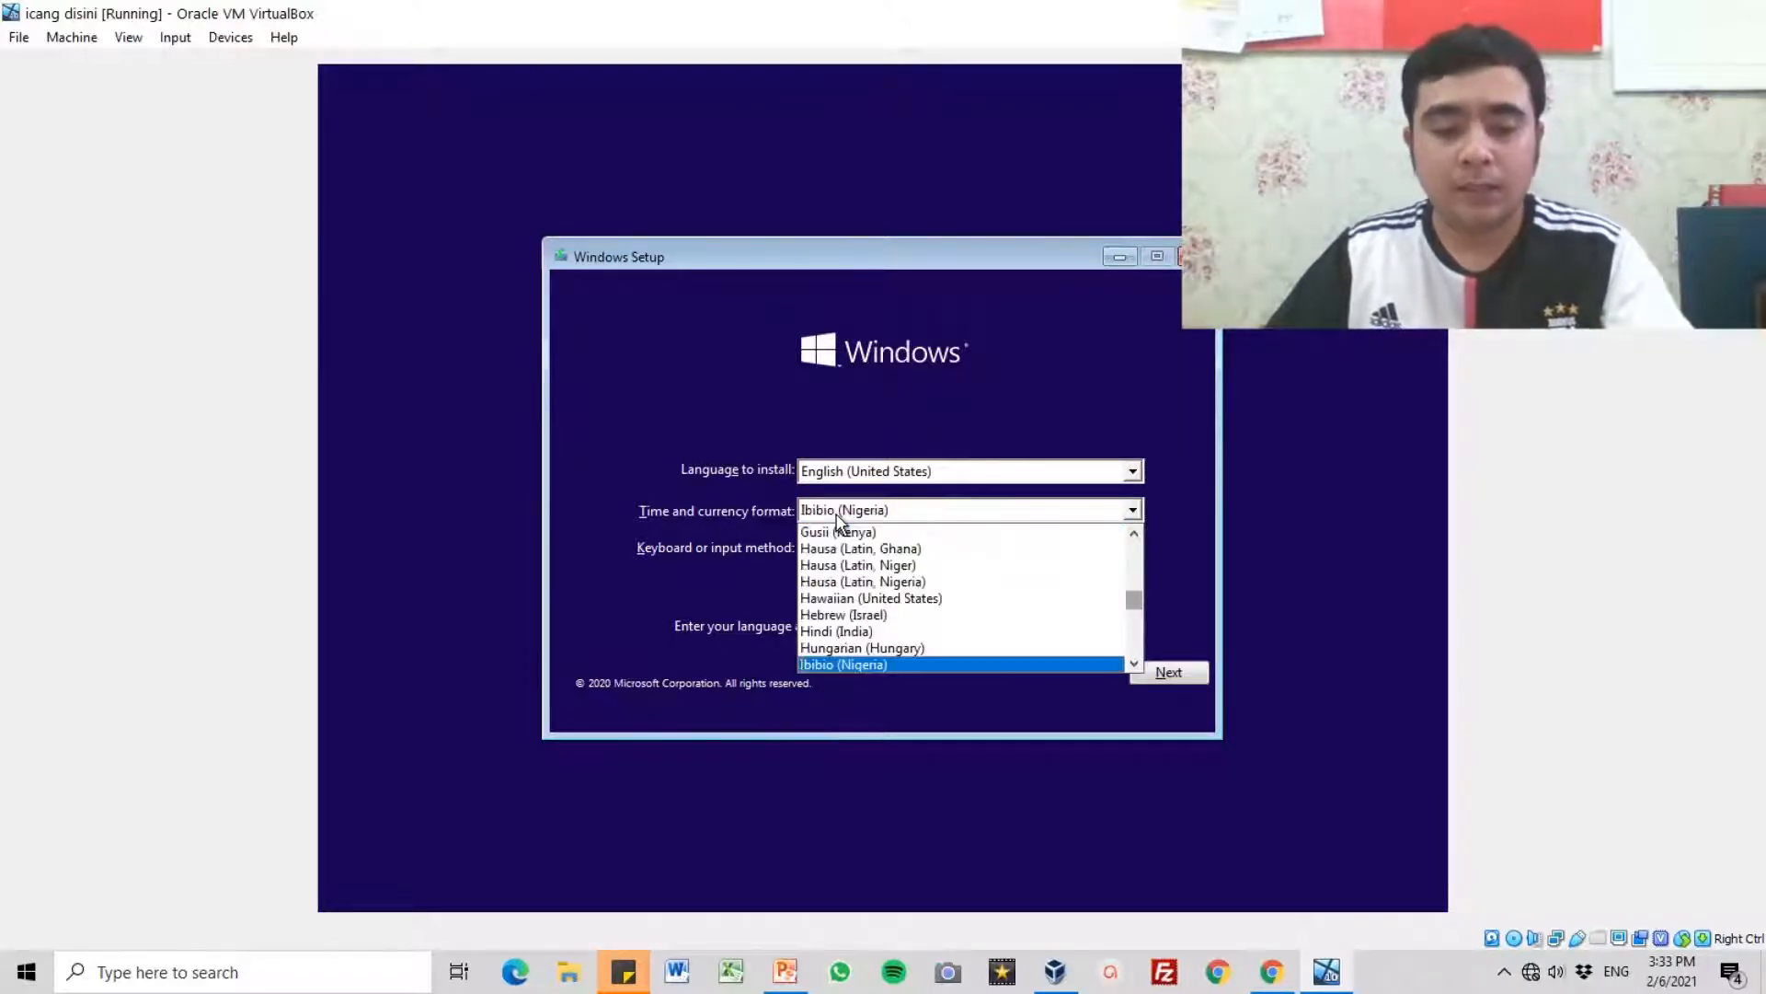
{"action": "left_click", "coordinate": [1134, 663]}
{"action": "left_click", "coordinate": [1135, 663]}
{"action": "left_click", "coordinate": [1135, 663]}
{"action": "left_click", "coordinate": [1136, 663]}
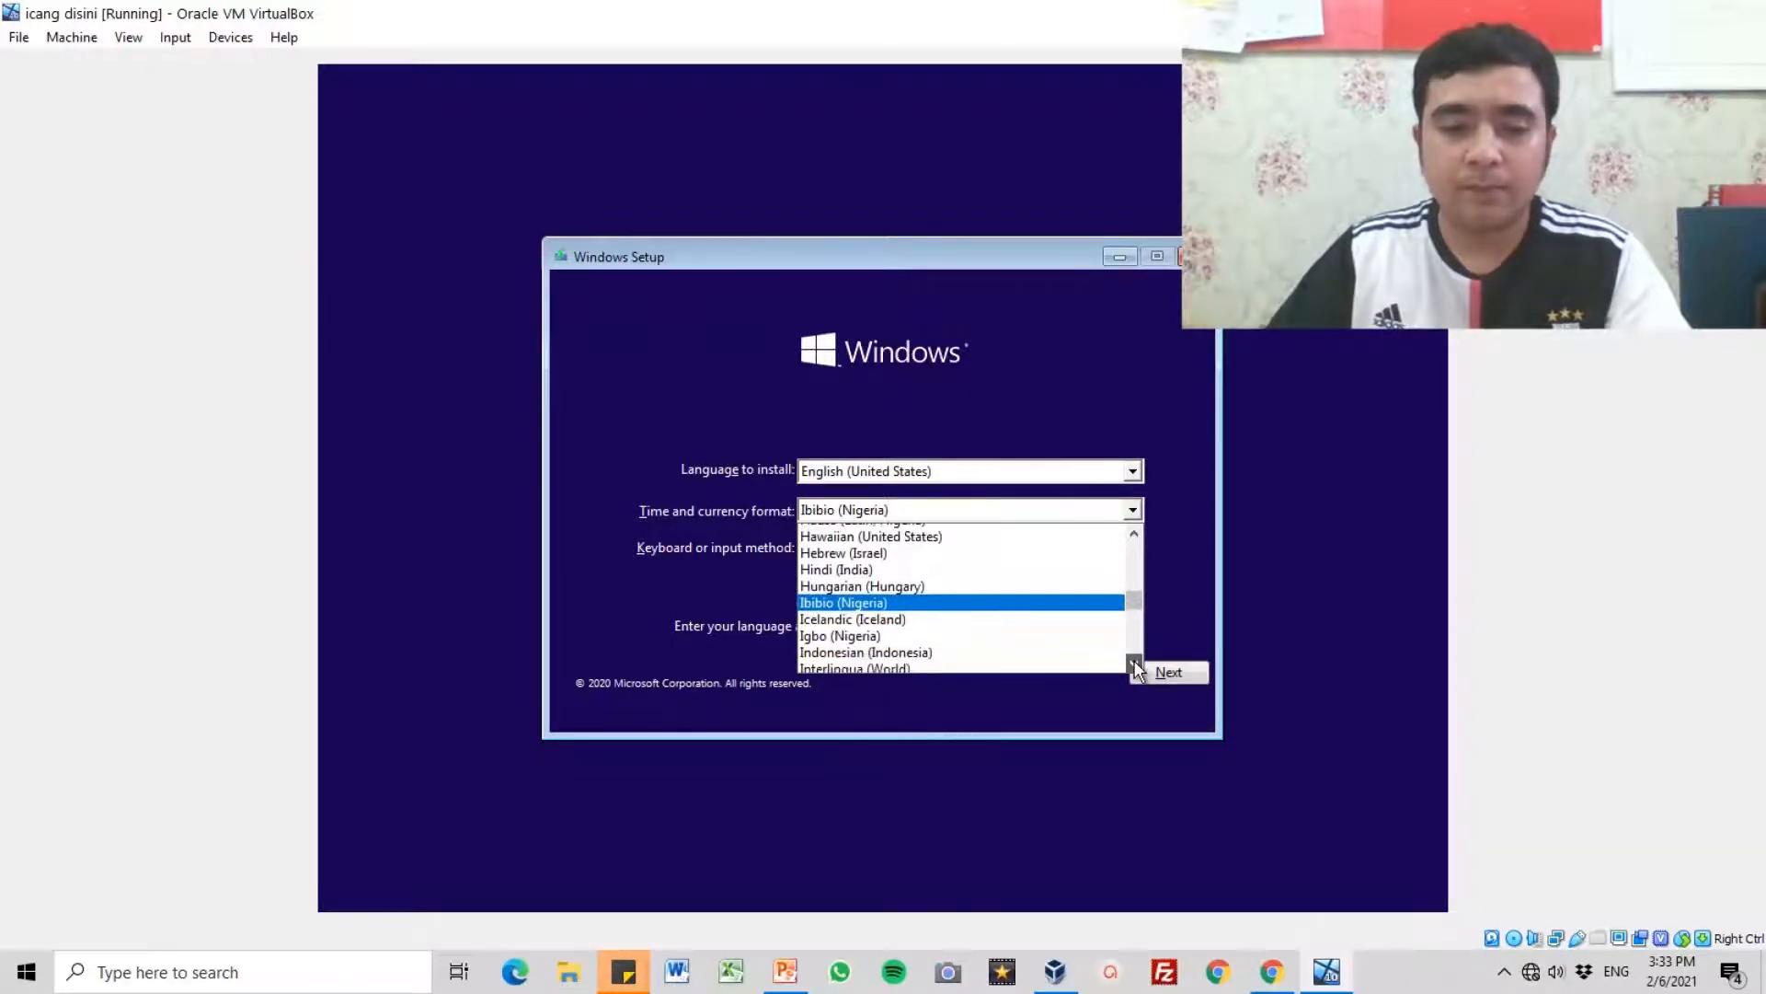
{"action": "left_click", "coordinate": [1135, 663]}
{"action": "left_click", "coordinate": [1135, 663]}
{"action": "left_click", "coordinate": [894, 614]}
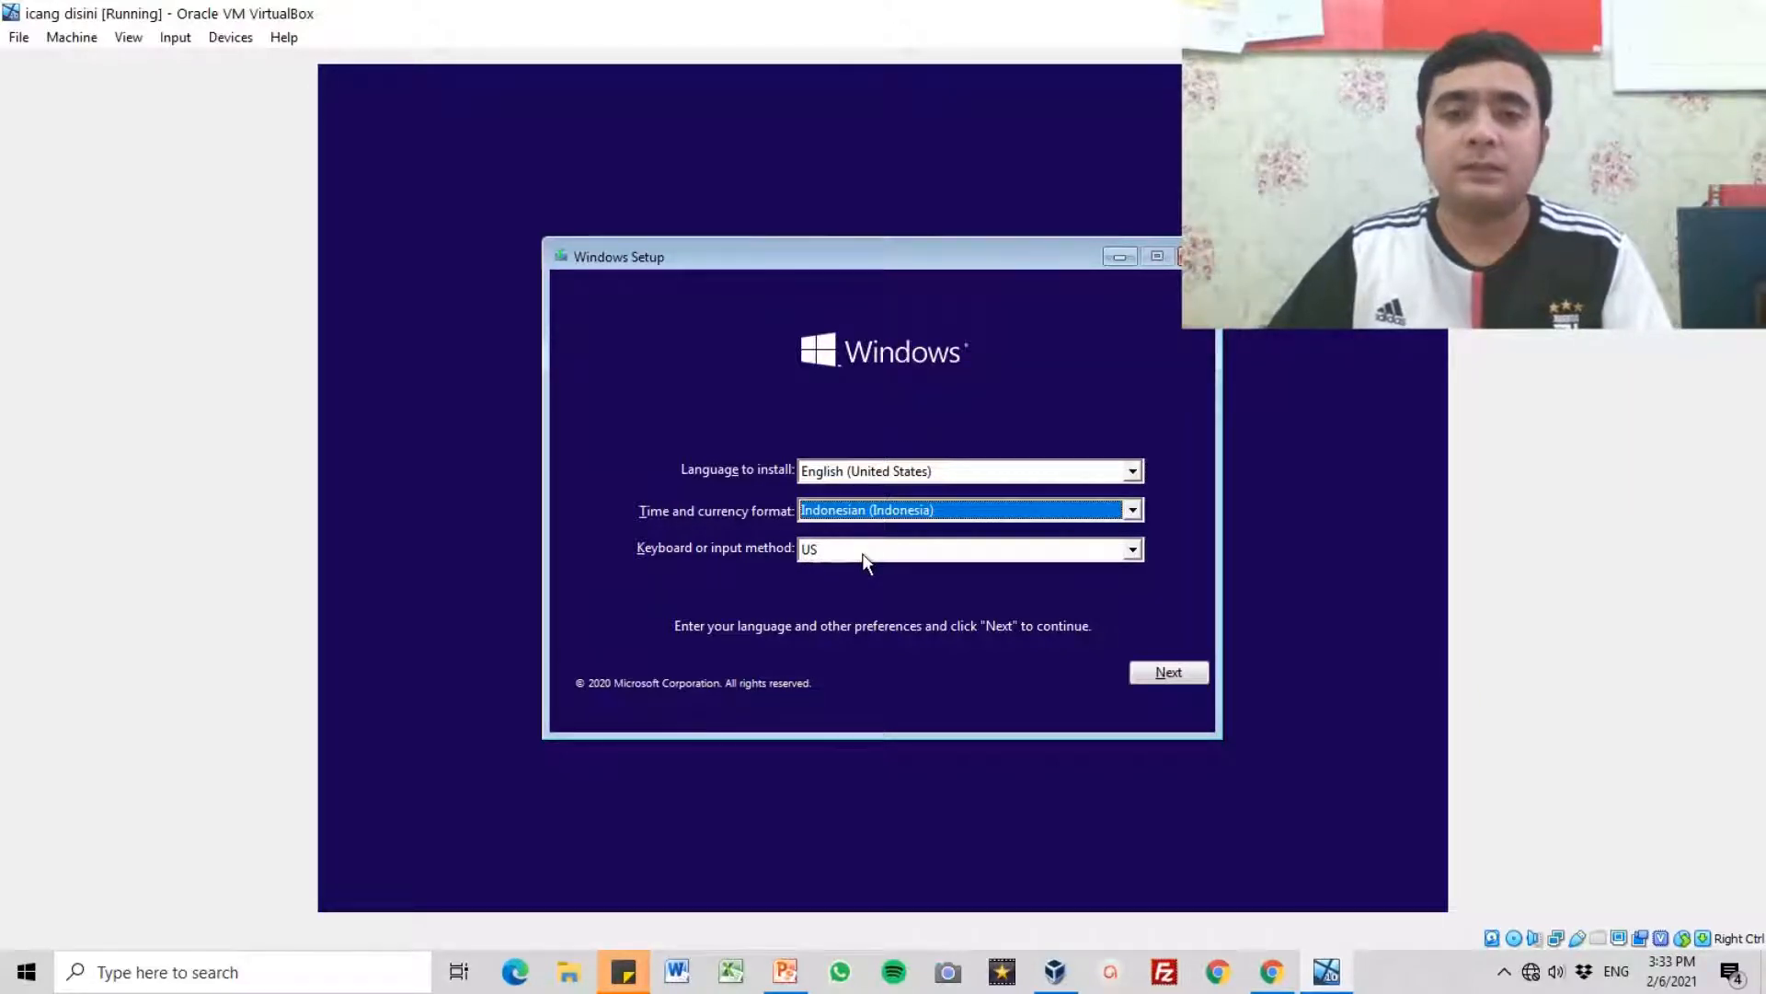
{"action": "left_click", "coordinate": [1169, 673]}
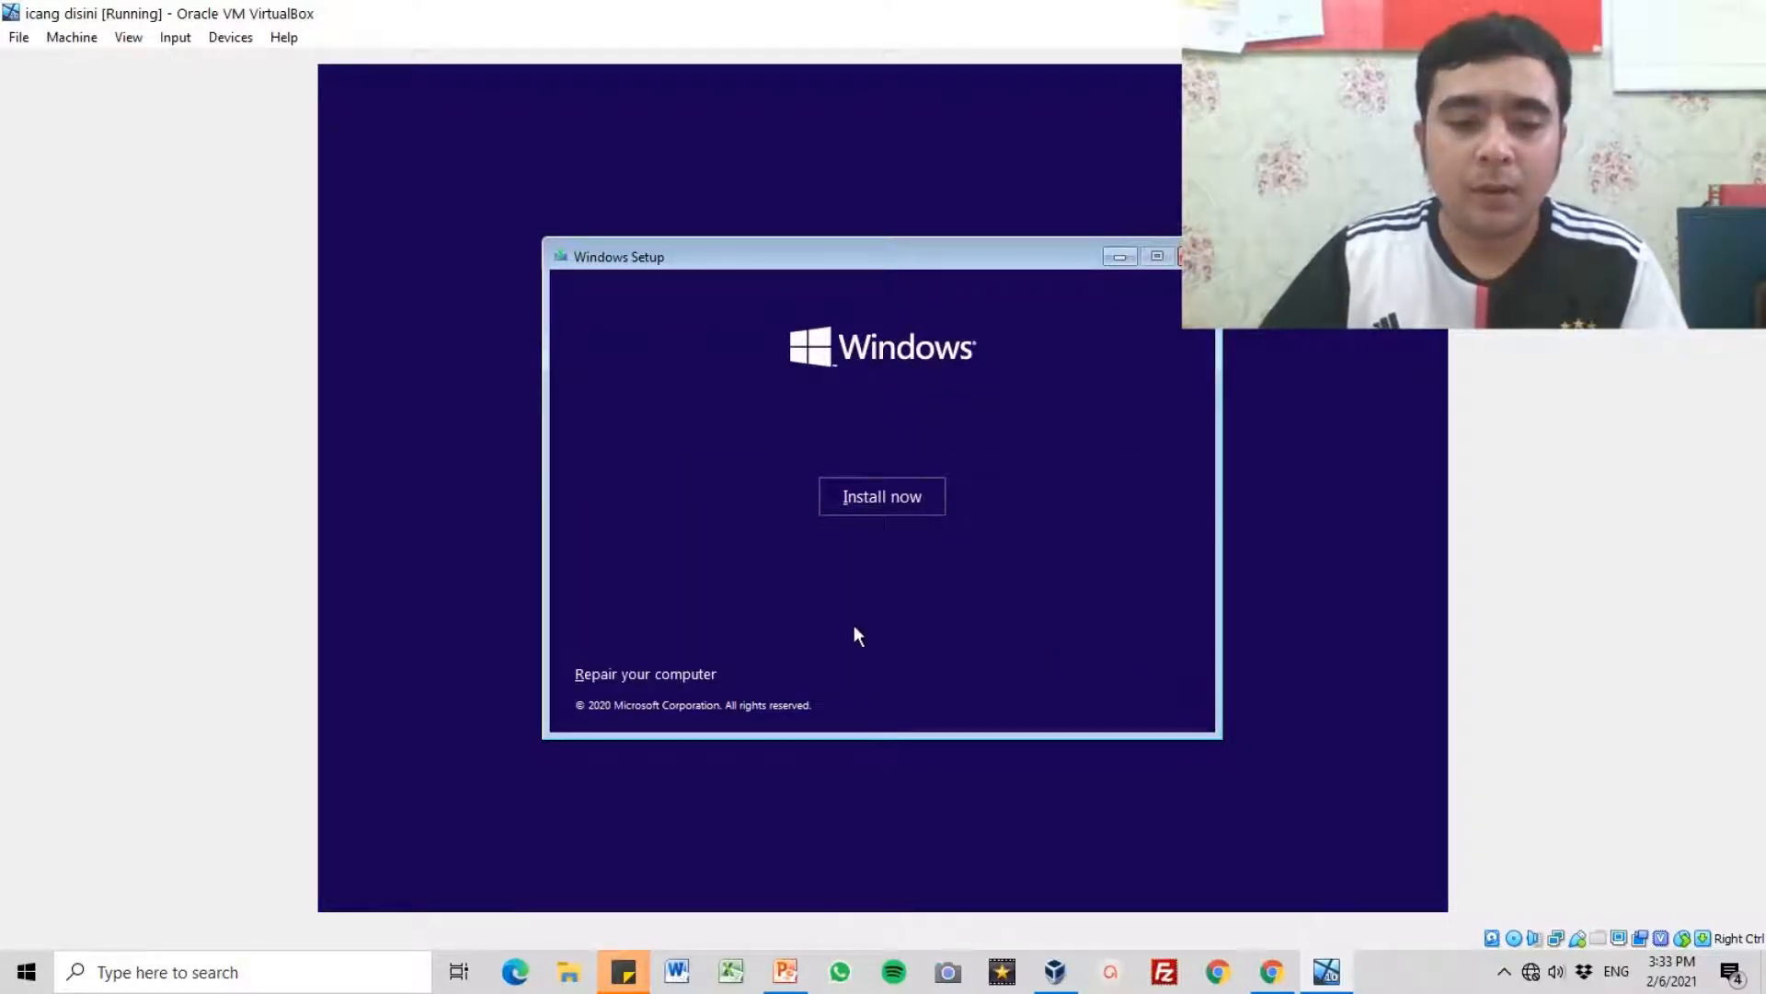
Step: Begin the Windows installation without a product key and accept the license terms
{"action": "left_click", "coordinate": [861, 504]}
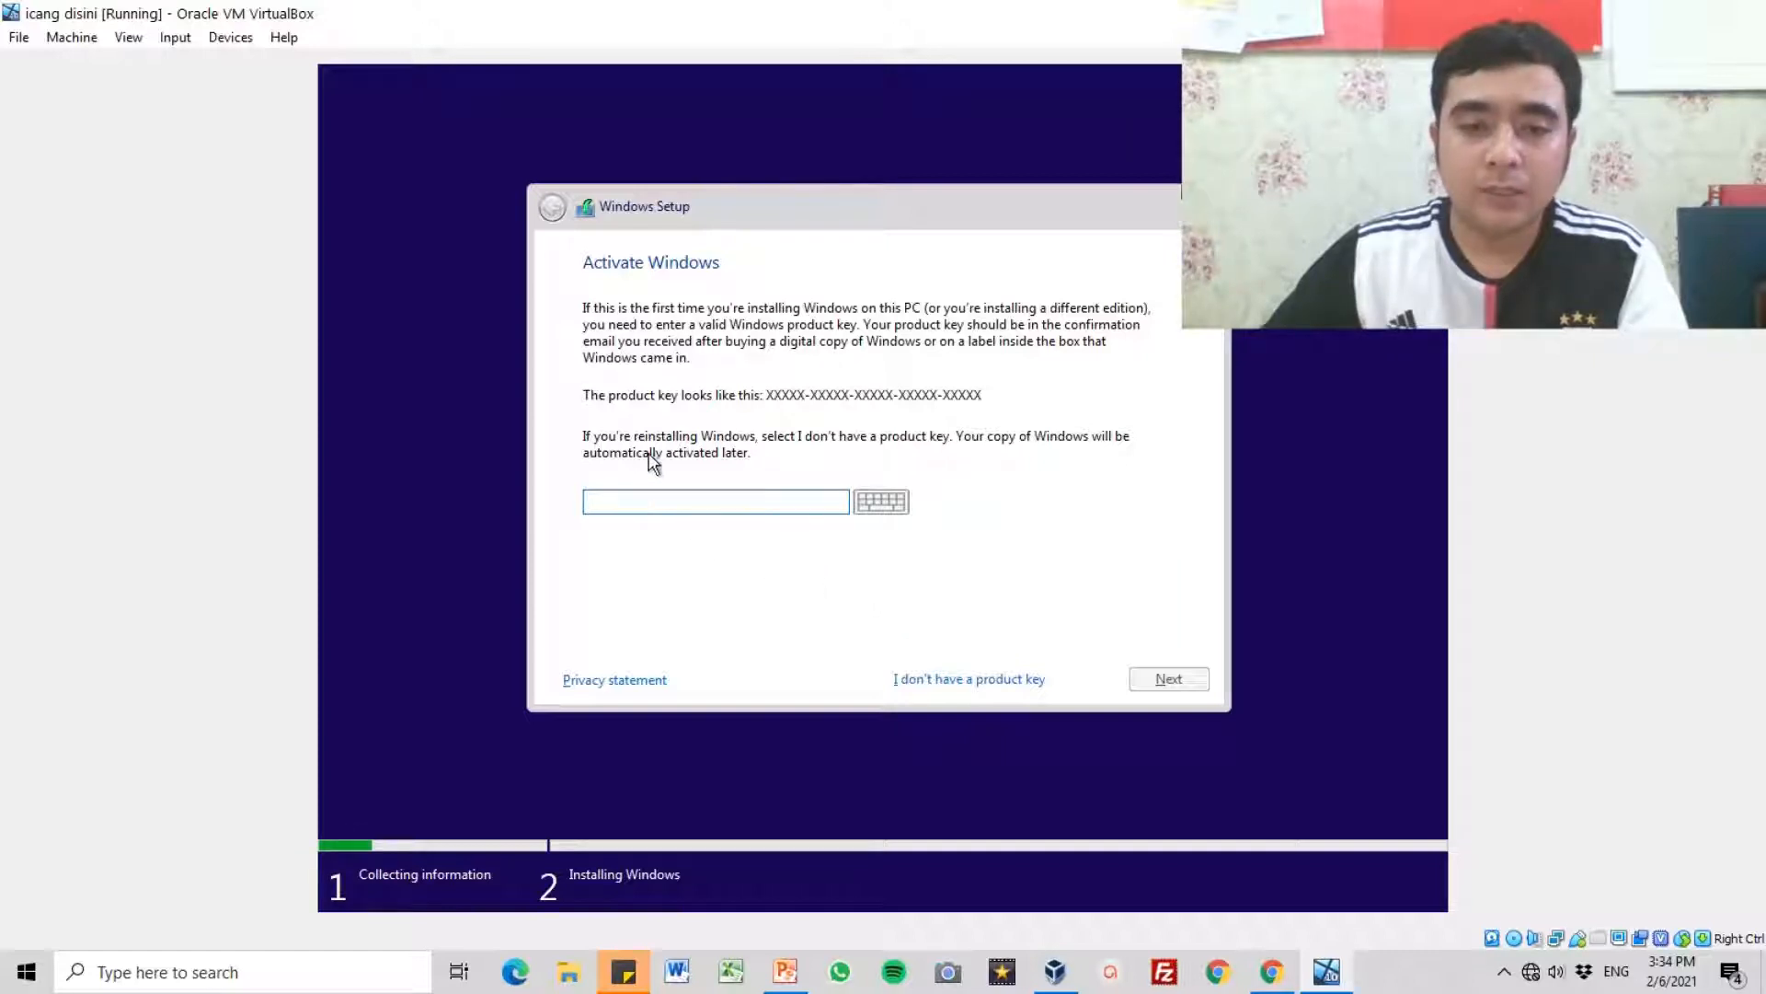
{"action": "left_click", "coordinate": [925, 681]}
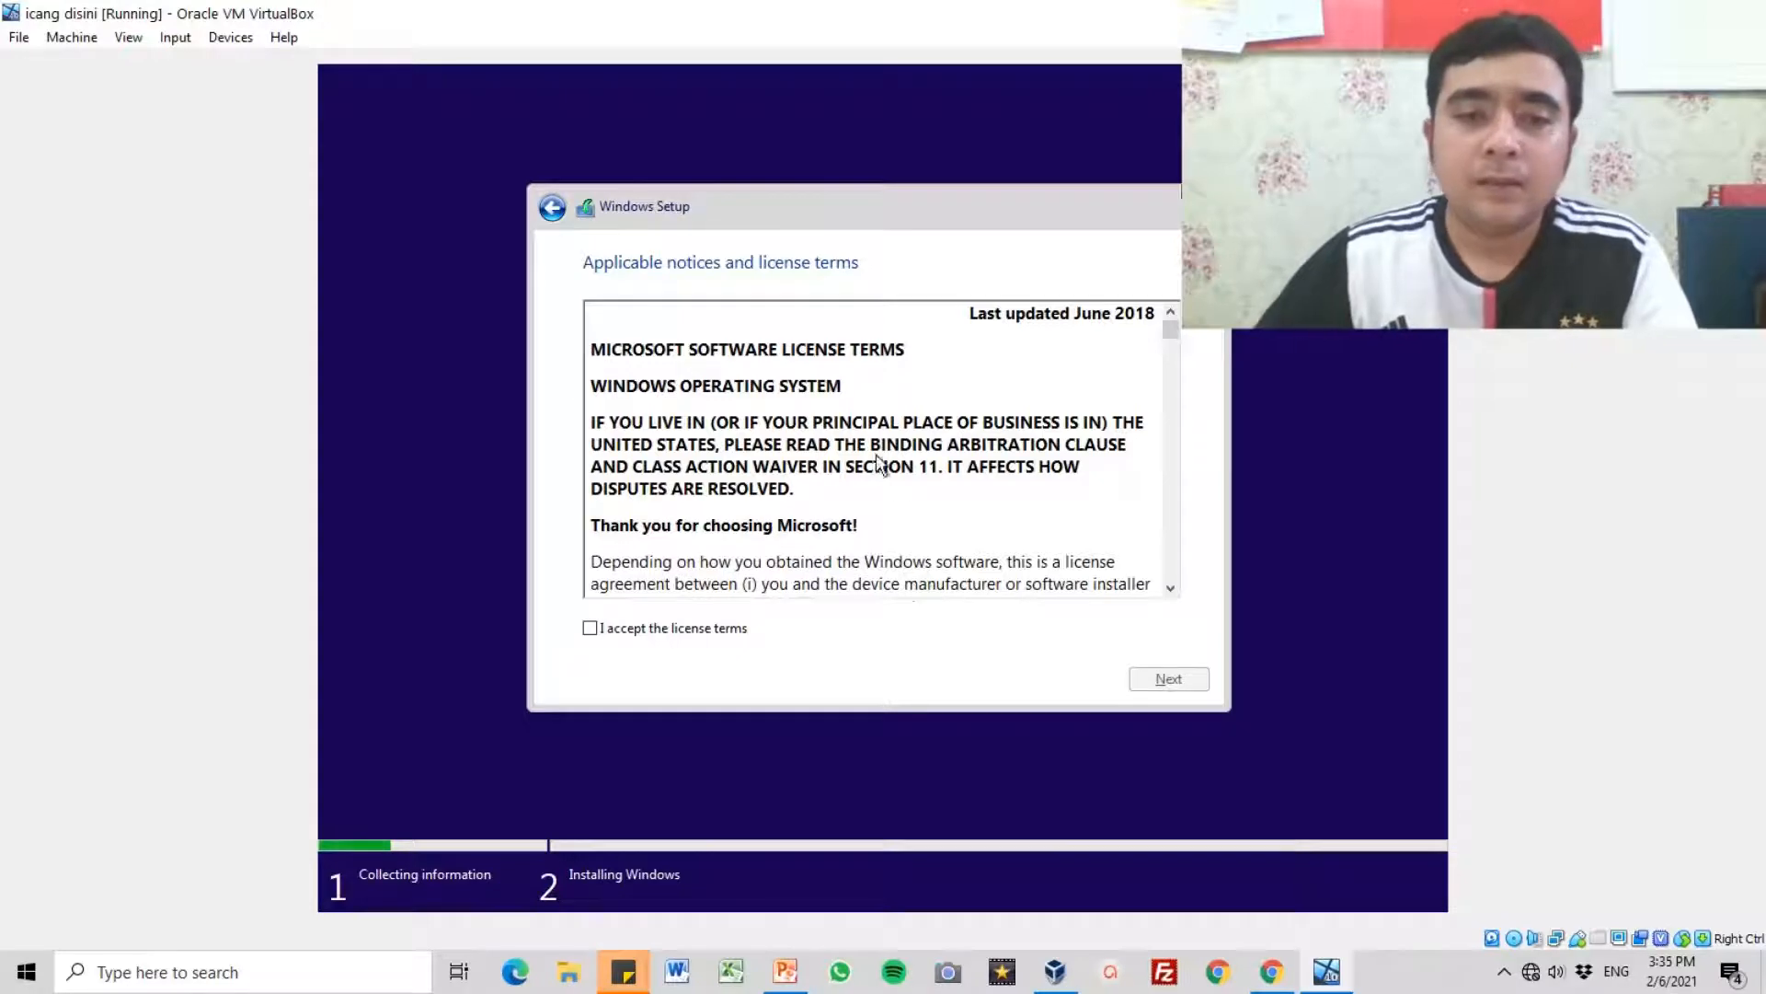
{"action": "scroll", "coordinate": [701, 453], "scroll_direction": "down", "scroll_amount": 3}
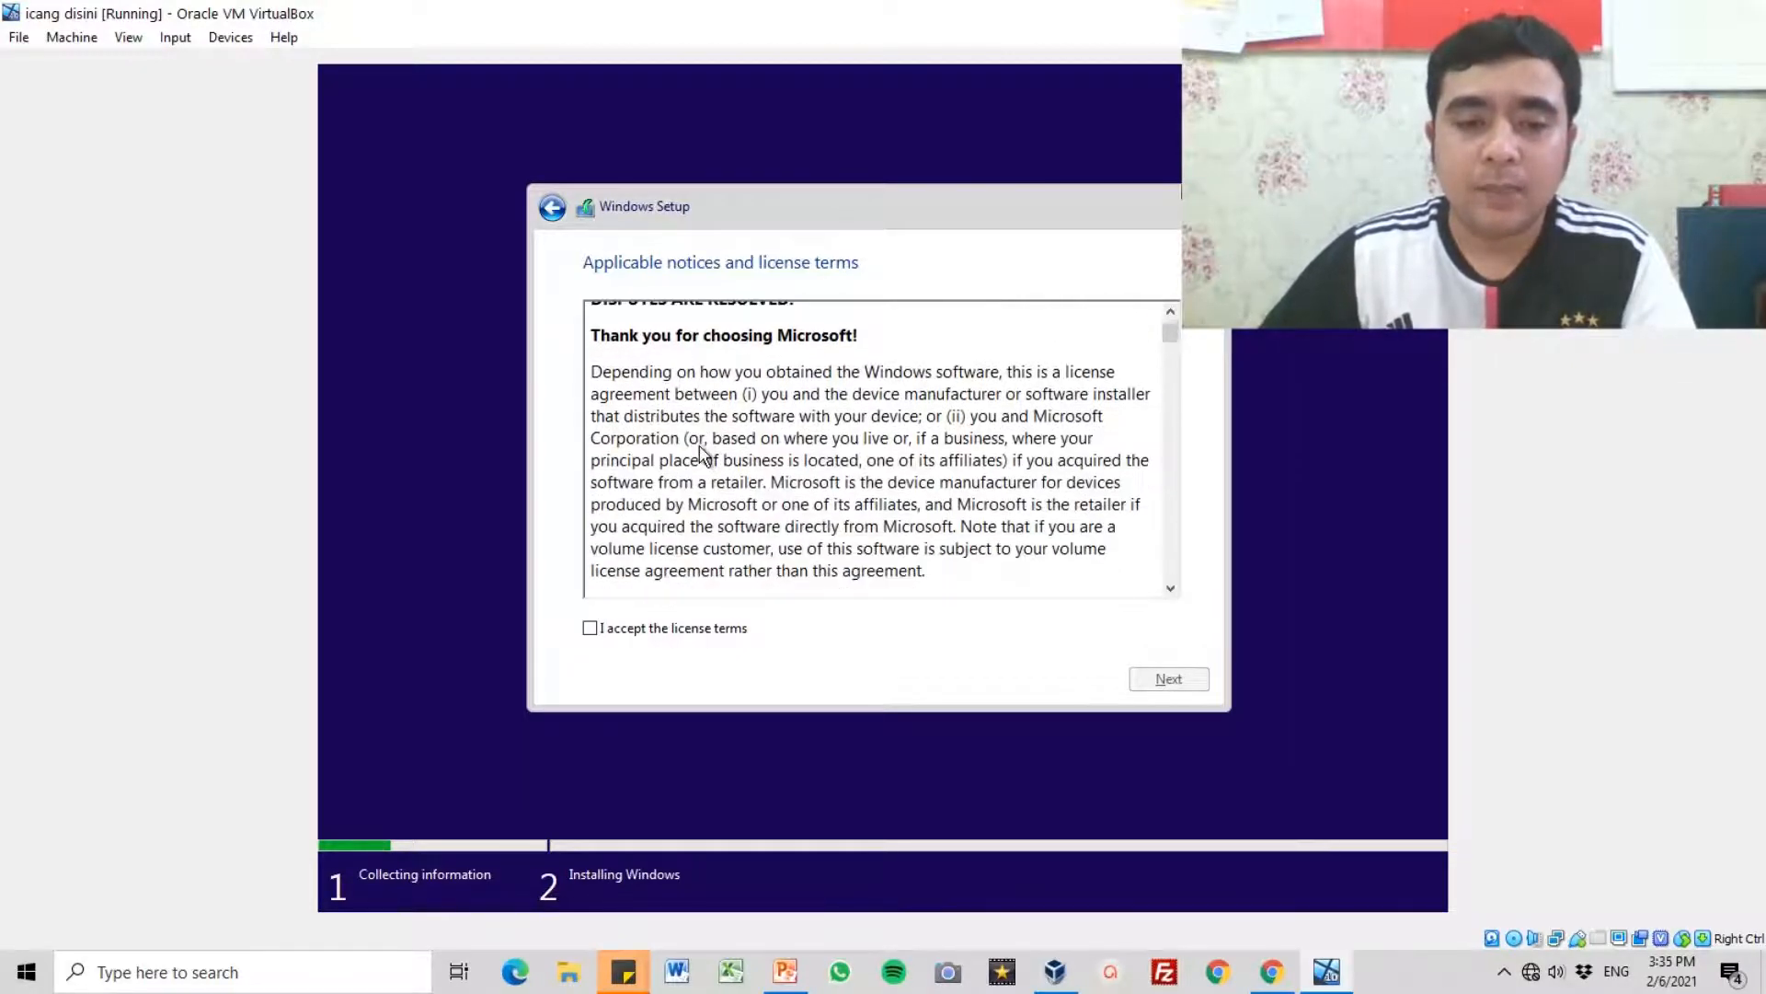
{"action": "scroll", "coordinate": [701, 453], "scroll_direction": "down", "scroll_amount": 9}
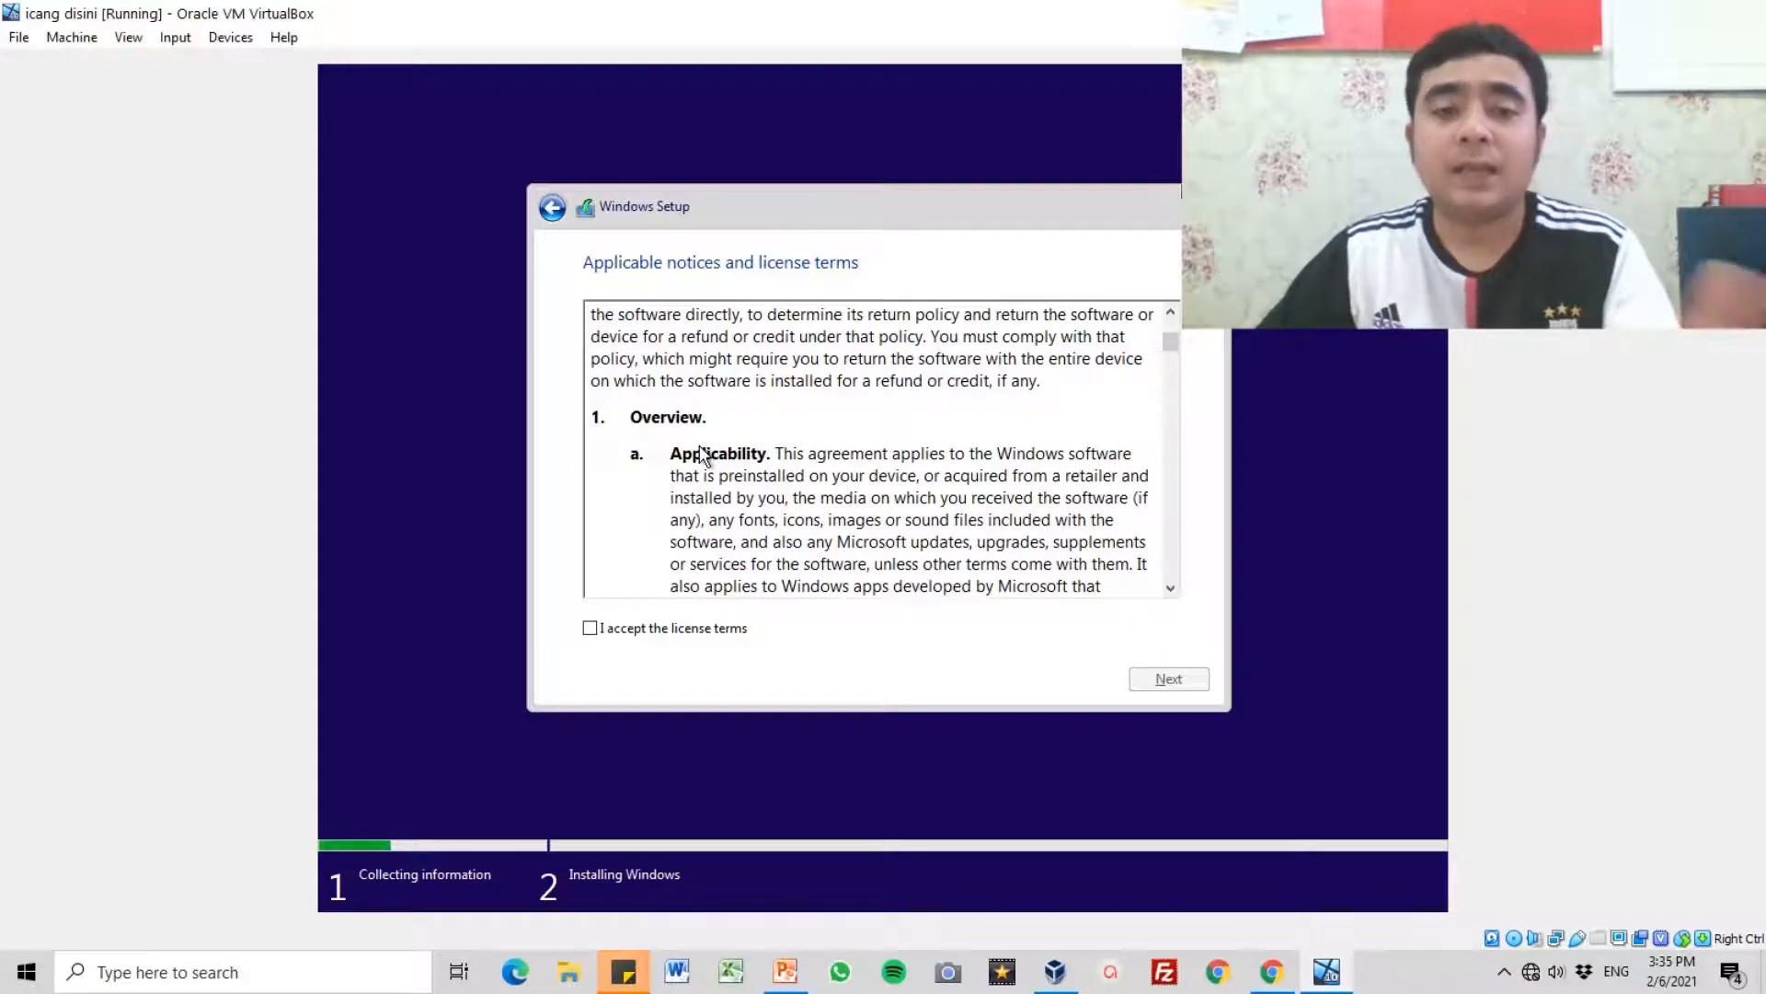
{"action": "scroll", "coordinate": [701, 452], "scroll_direction": "up", "scroll_amount": 2}
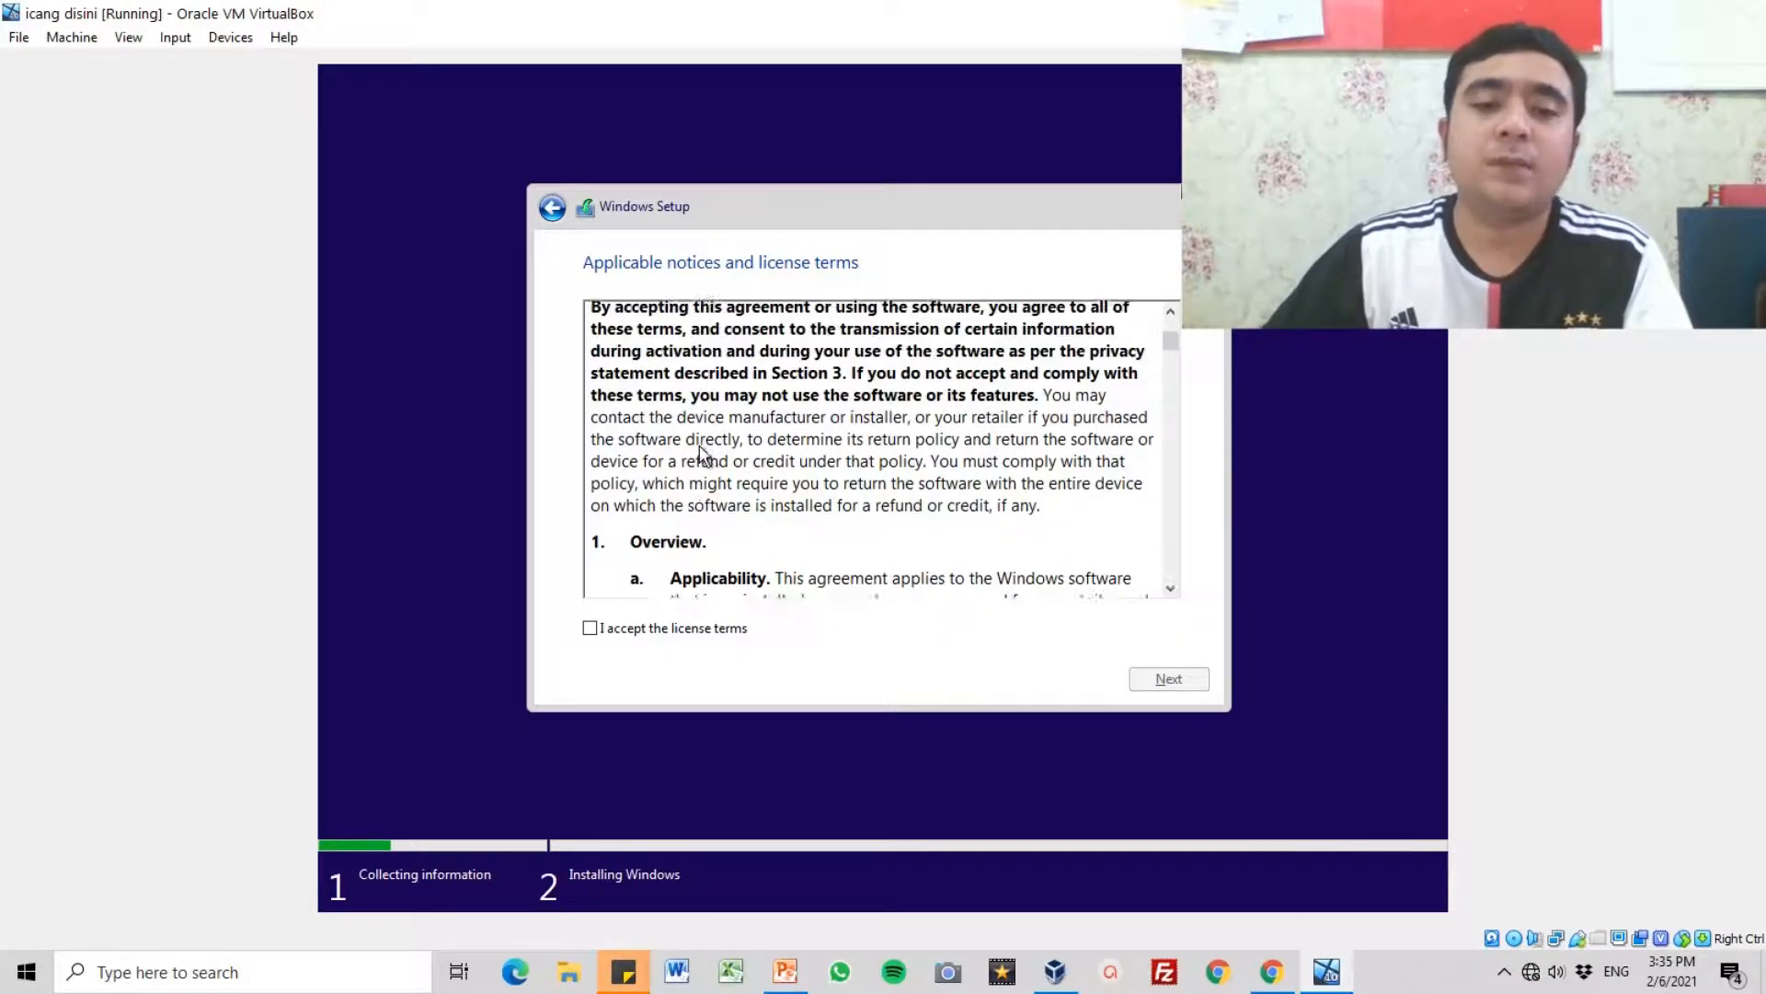
{"action": "scroll", "coordinate": [701, 453], "scroll_direction": "up", "scroll_amount": 4}
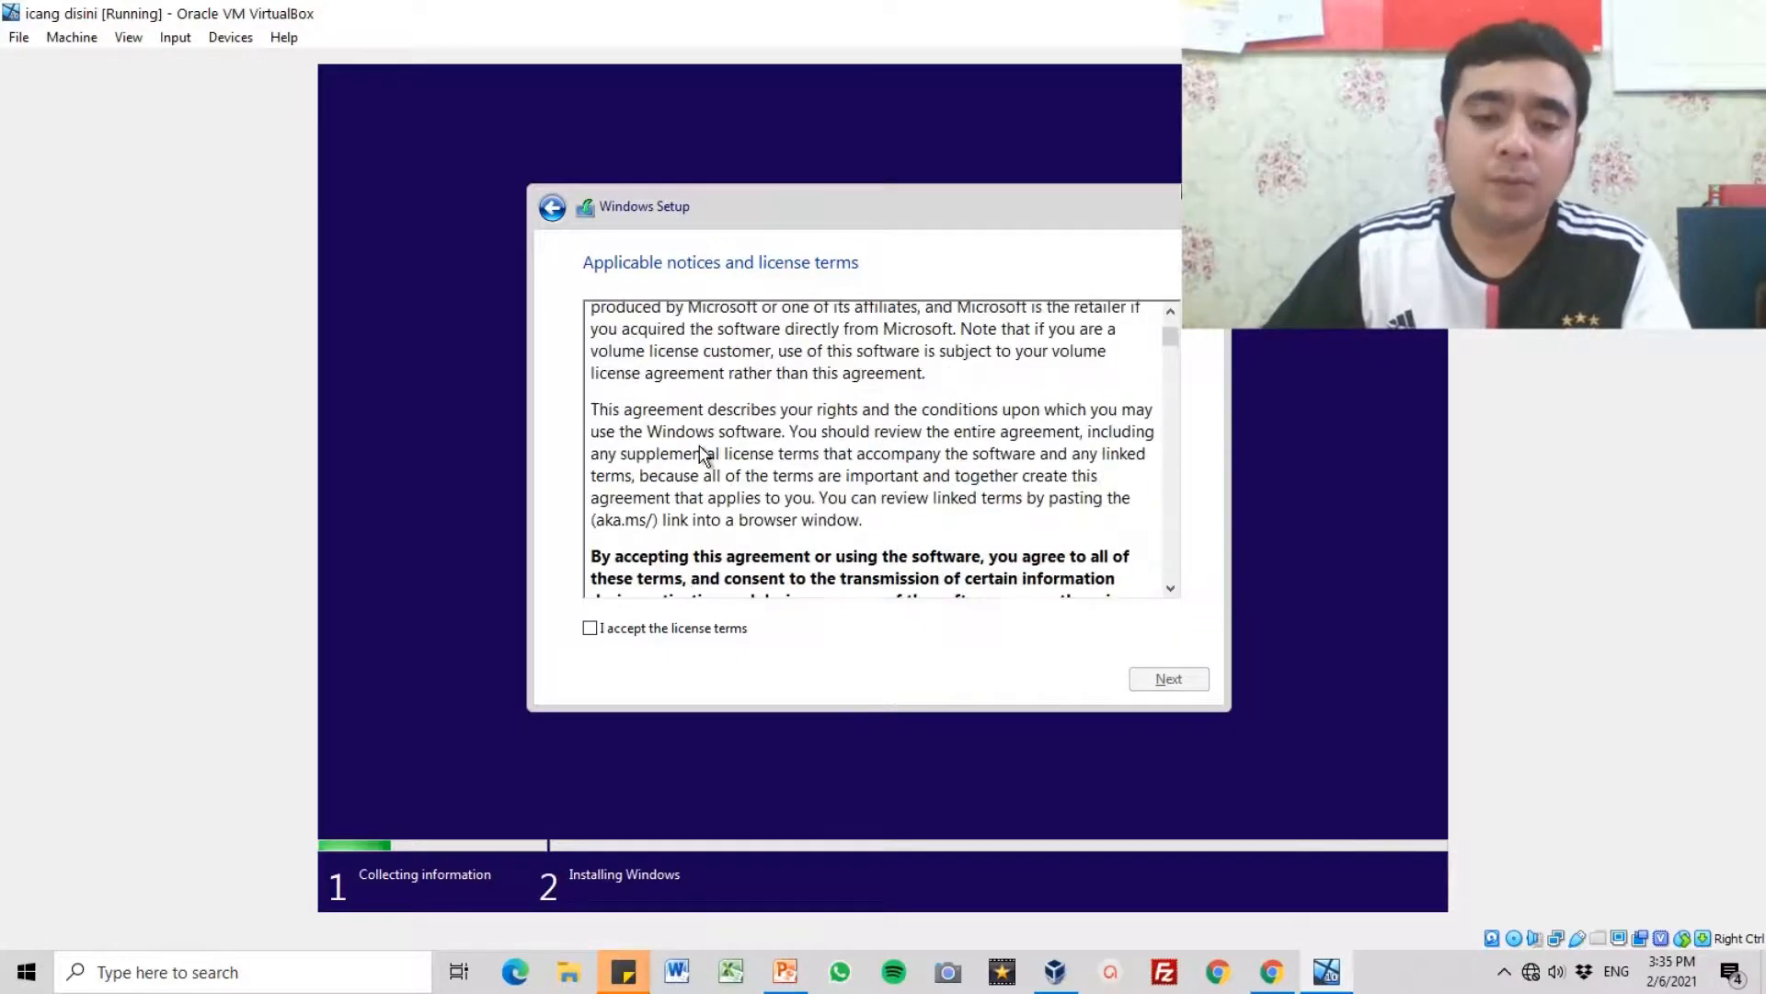
{"action": "left_click", "coordinate": [590, 629]}
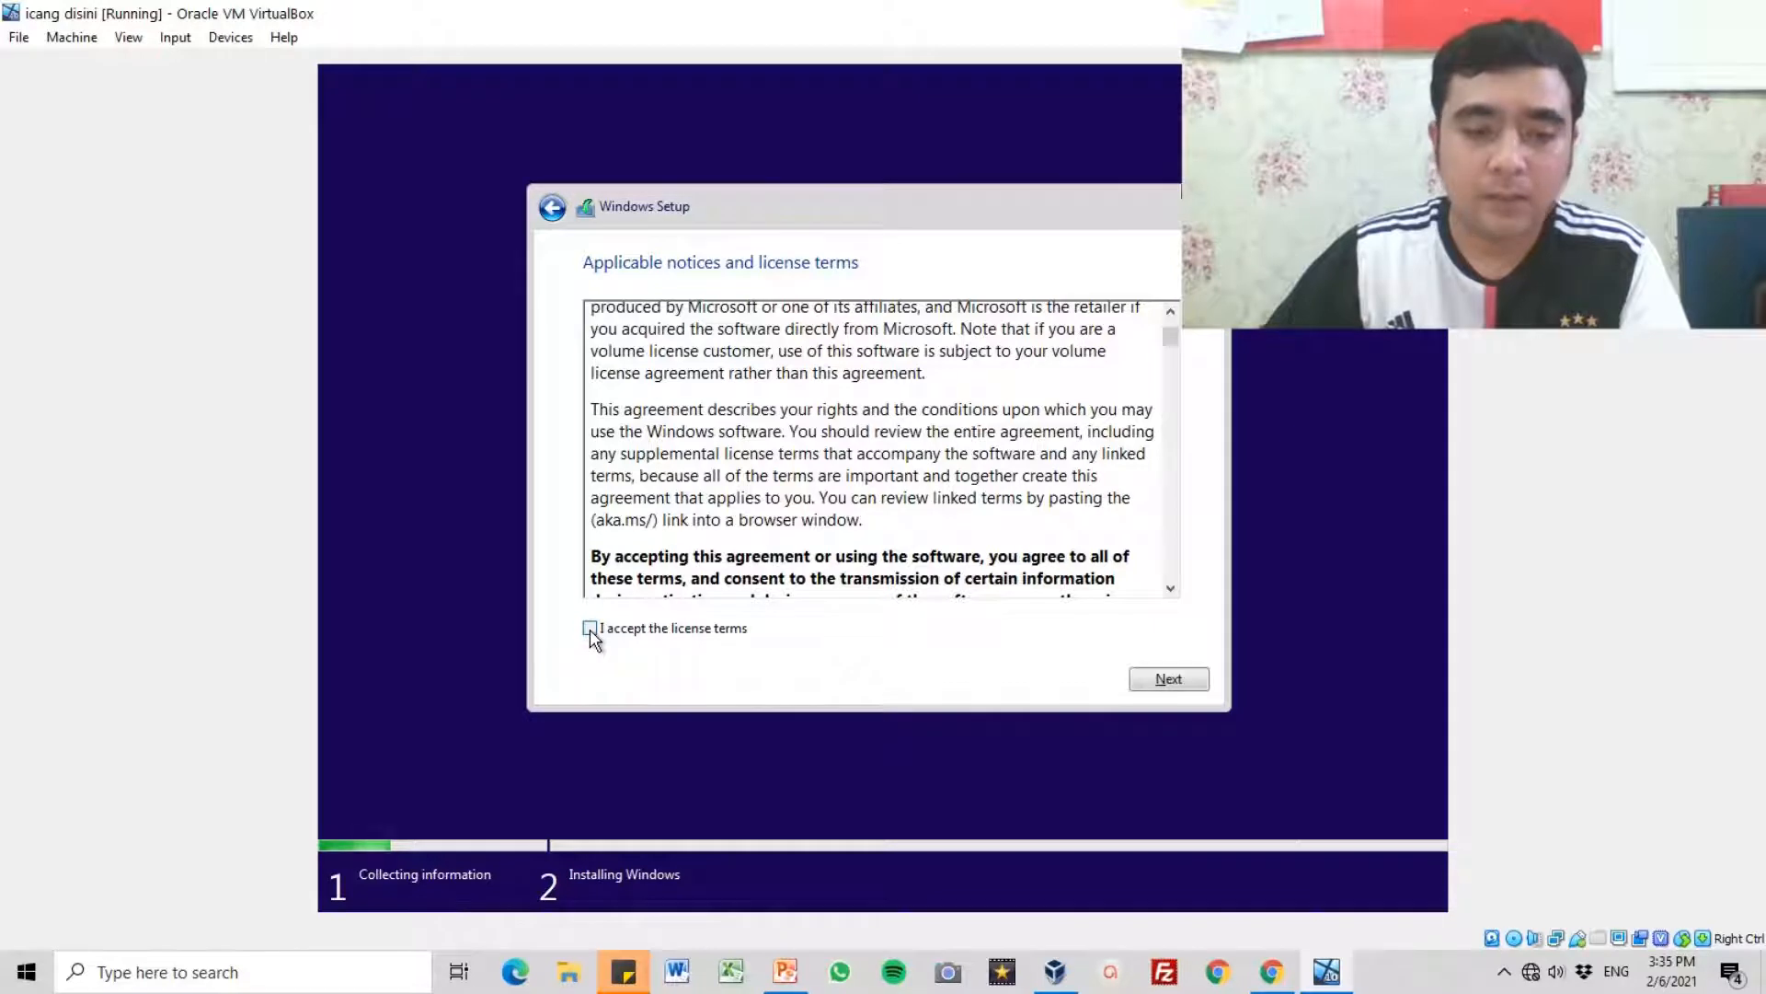
{"action": "left_click", "coordinate": [1173, 681]}
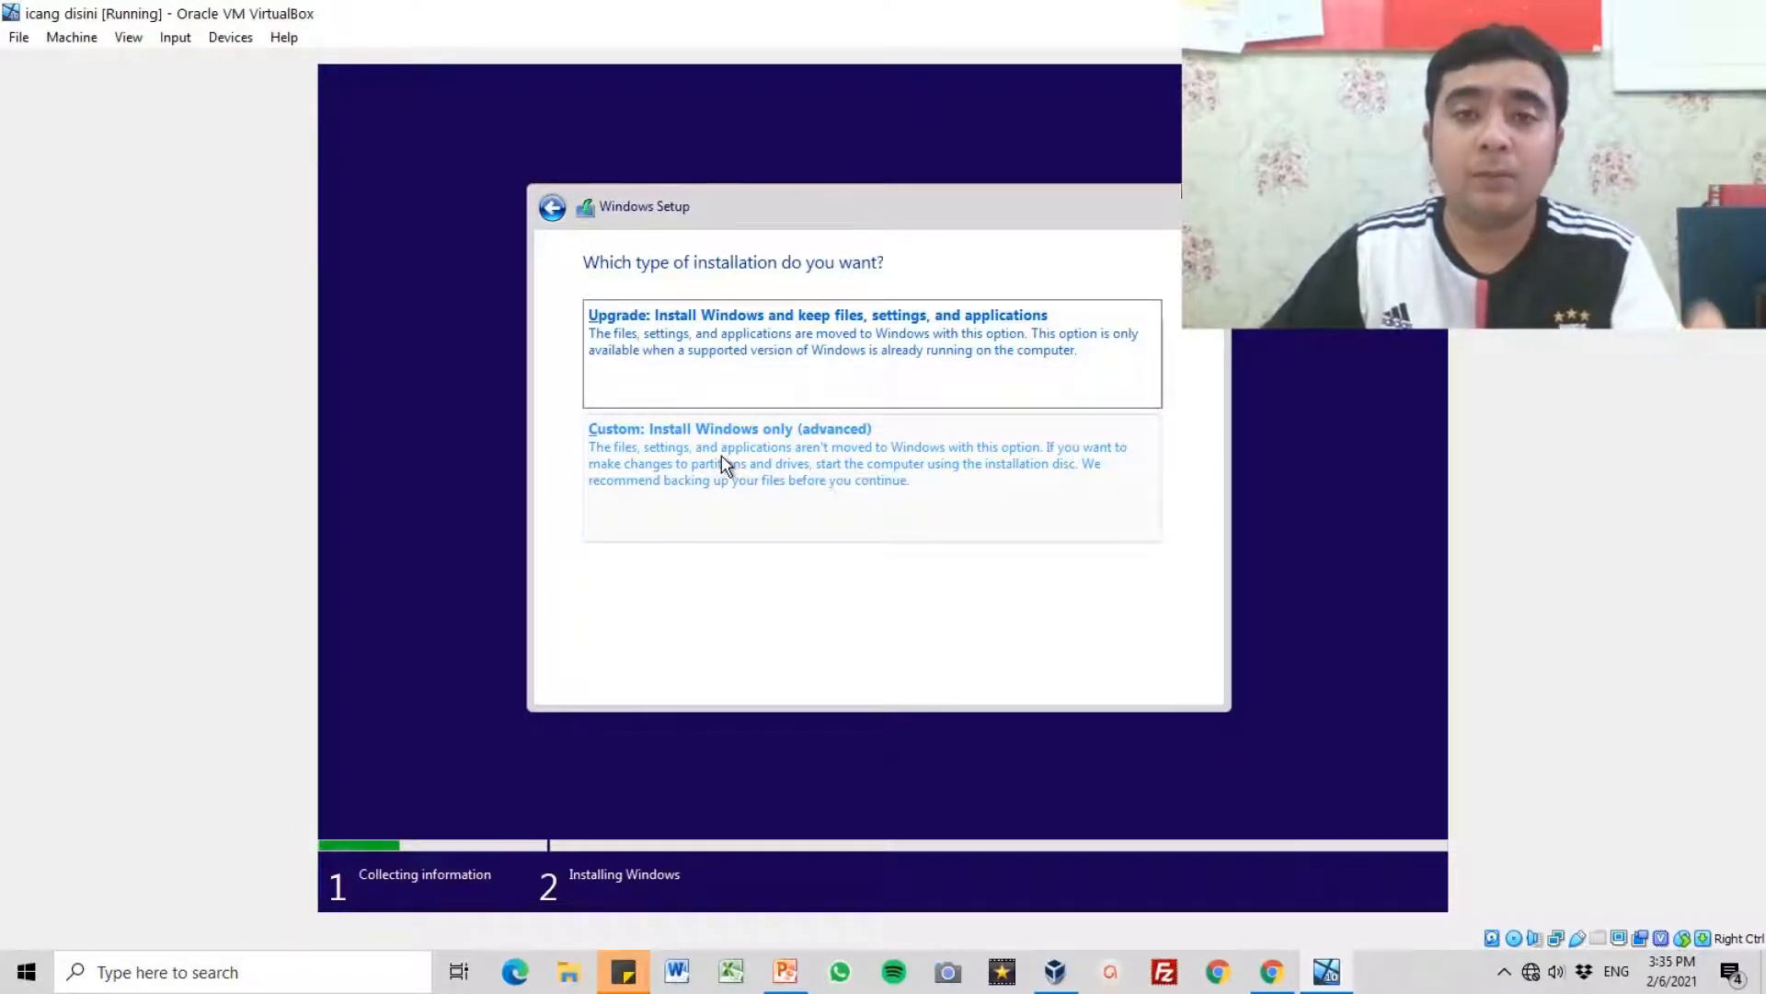
Step: Choose the custom Windows-only installation and create a 25000 MB partition on Drive 0, allowing additional system partitions
{"action": "left_click", "coordinate": [796, 471]}
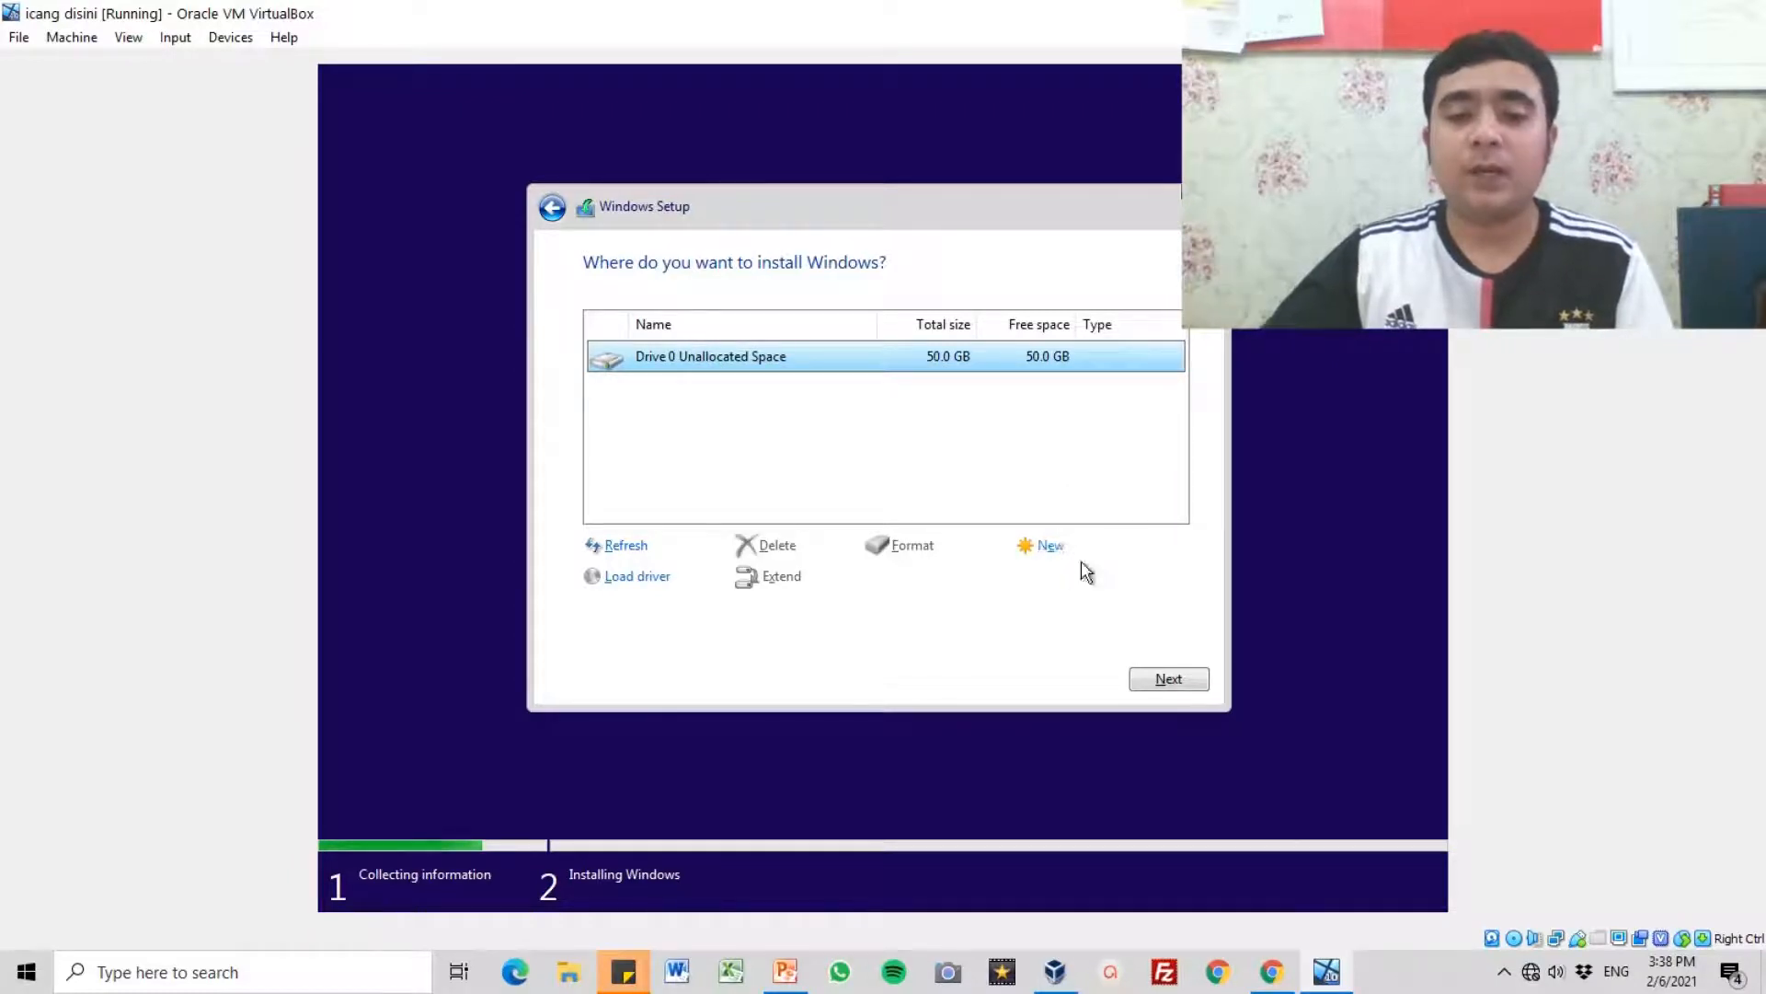
{"action": "left_click", "coordinate": [1049, 549]}
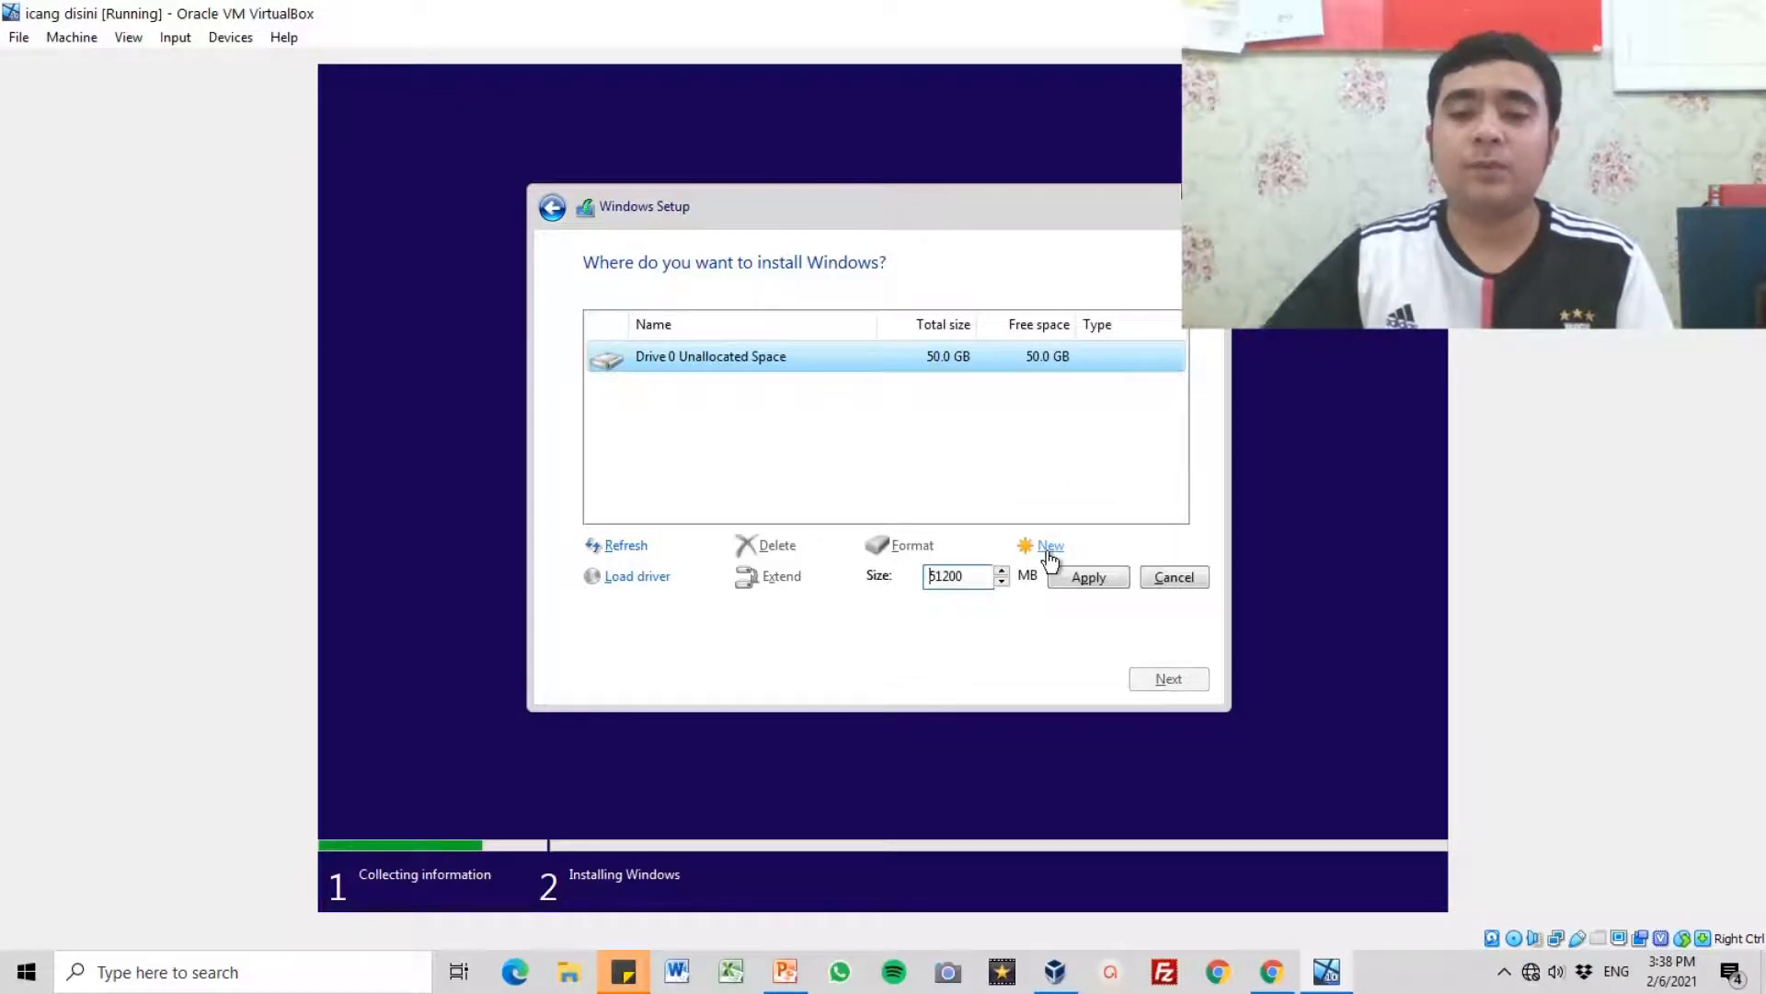
{"action": "left_click", "coordinate": [963, 580]}
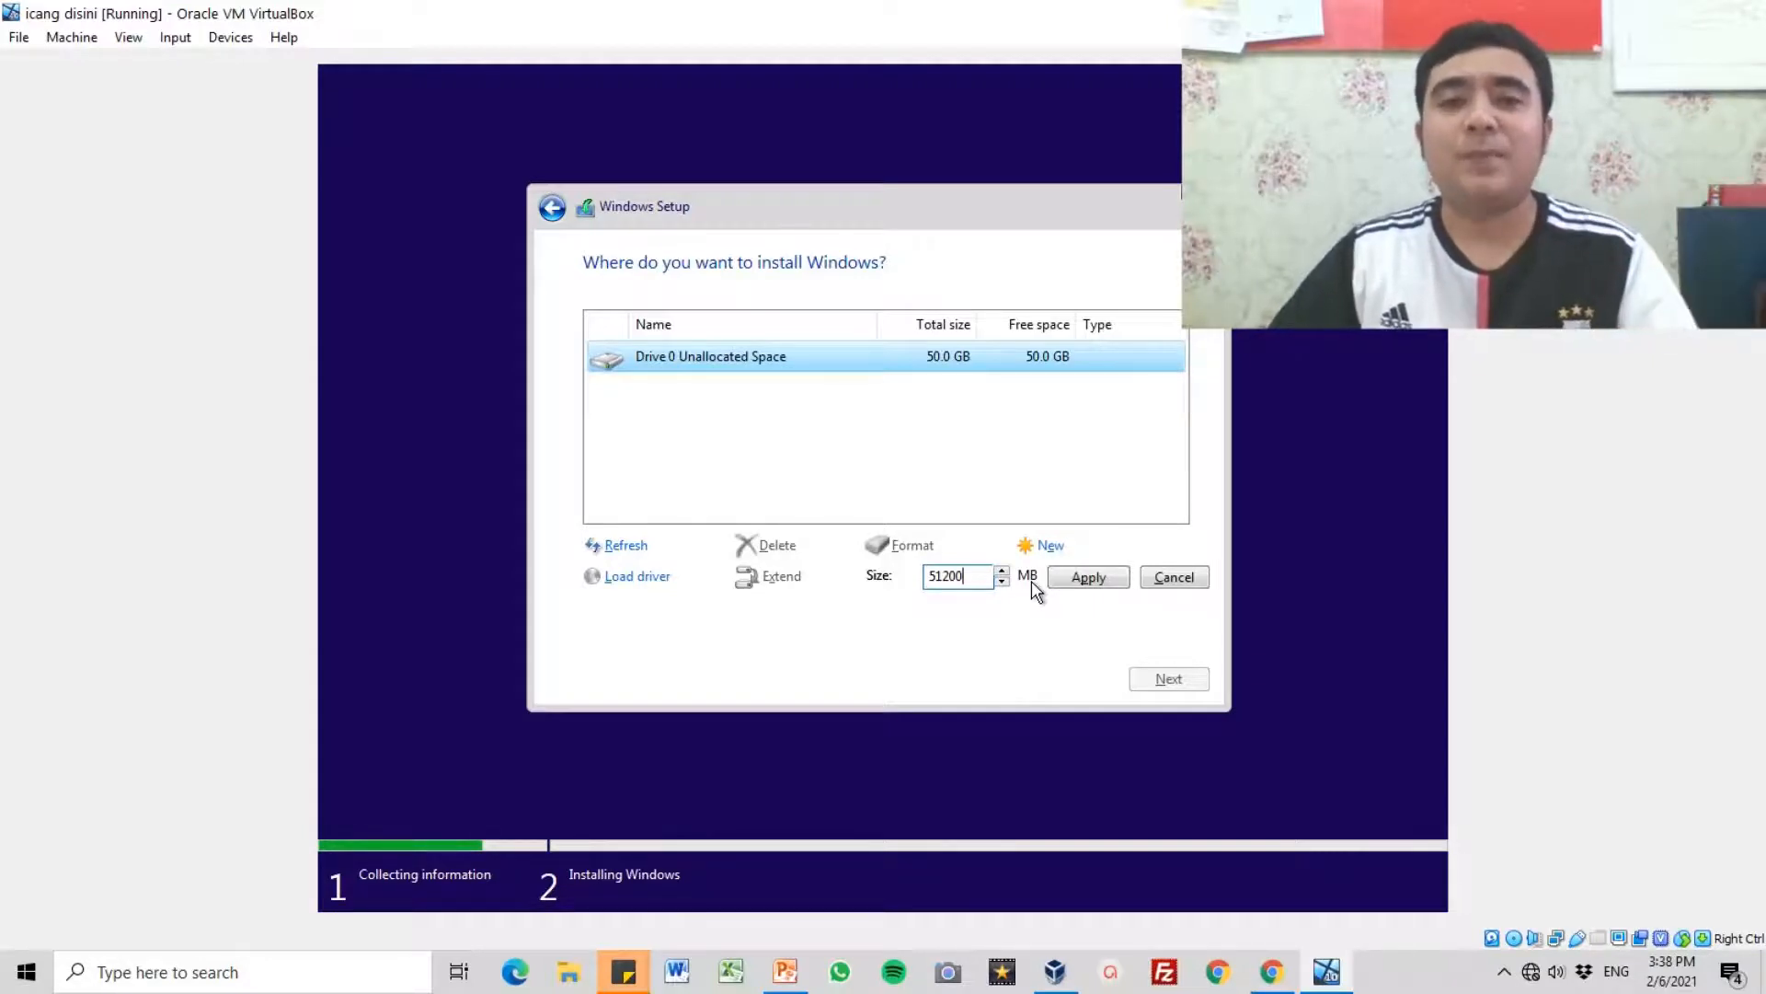
{"action": "key", "text": "BackSpace"}
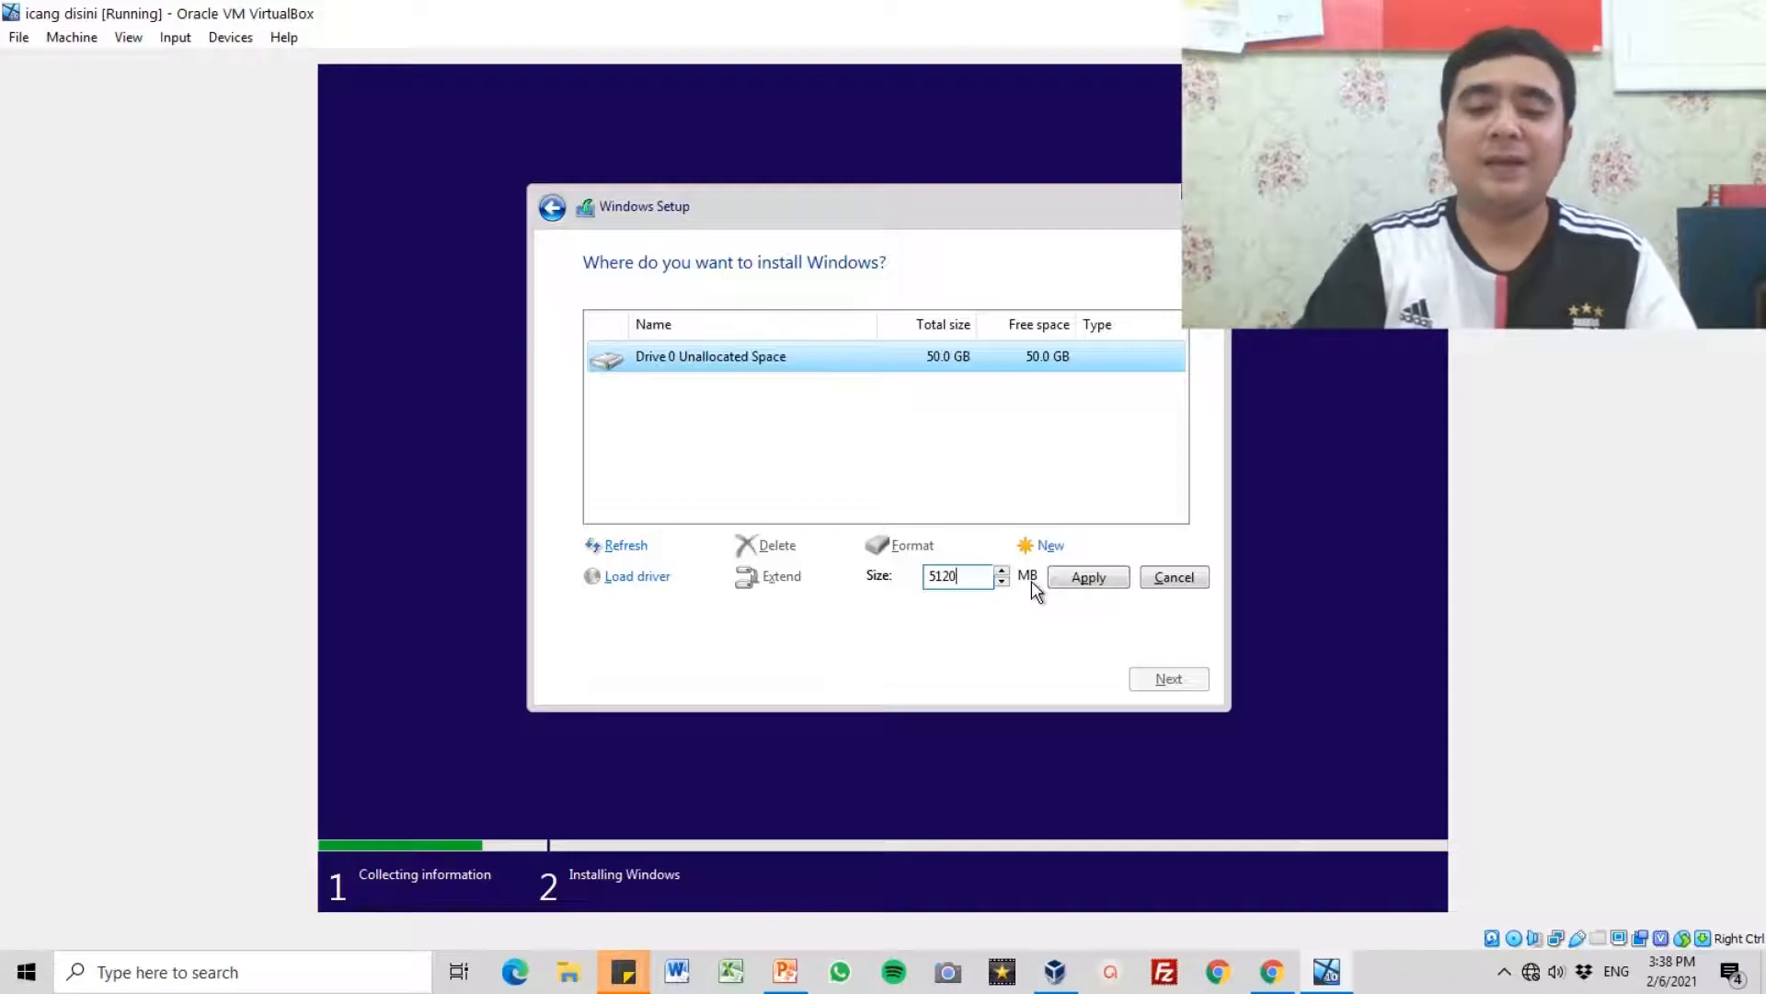
{"action": "key", "text": "BackSpace"}
{"action": "key", "text": "BackSpace"}
{"action": "key", "text": "BackSpace"}
{"action": "key", "text": "BackSpace"}
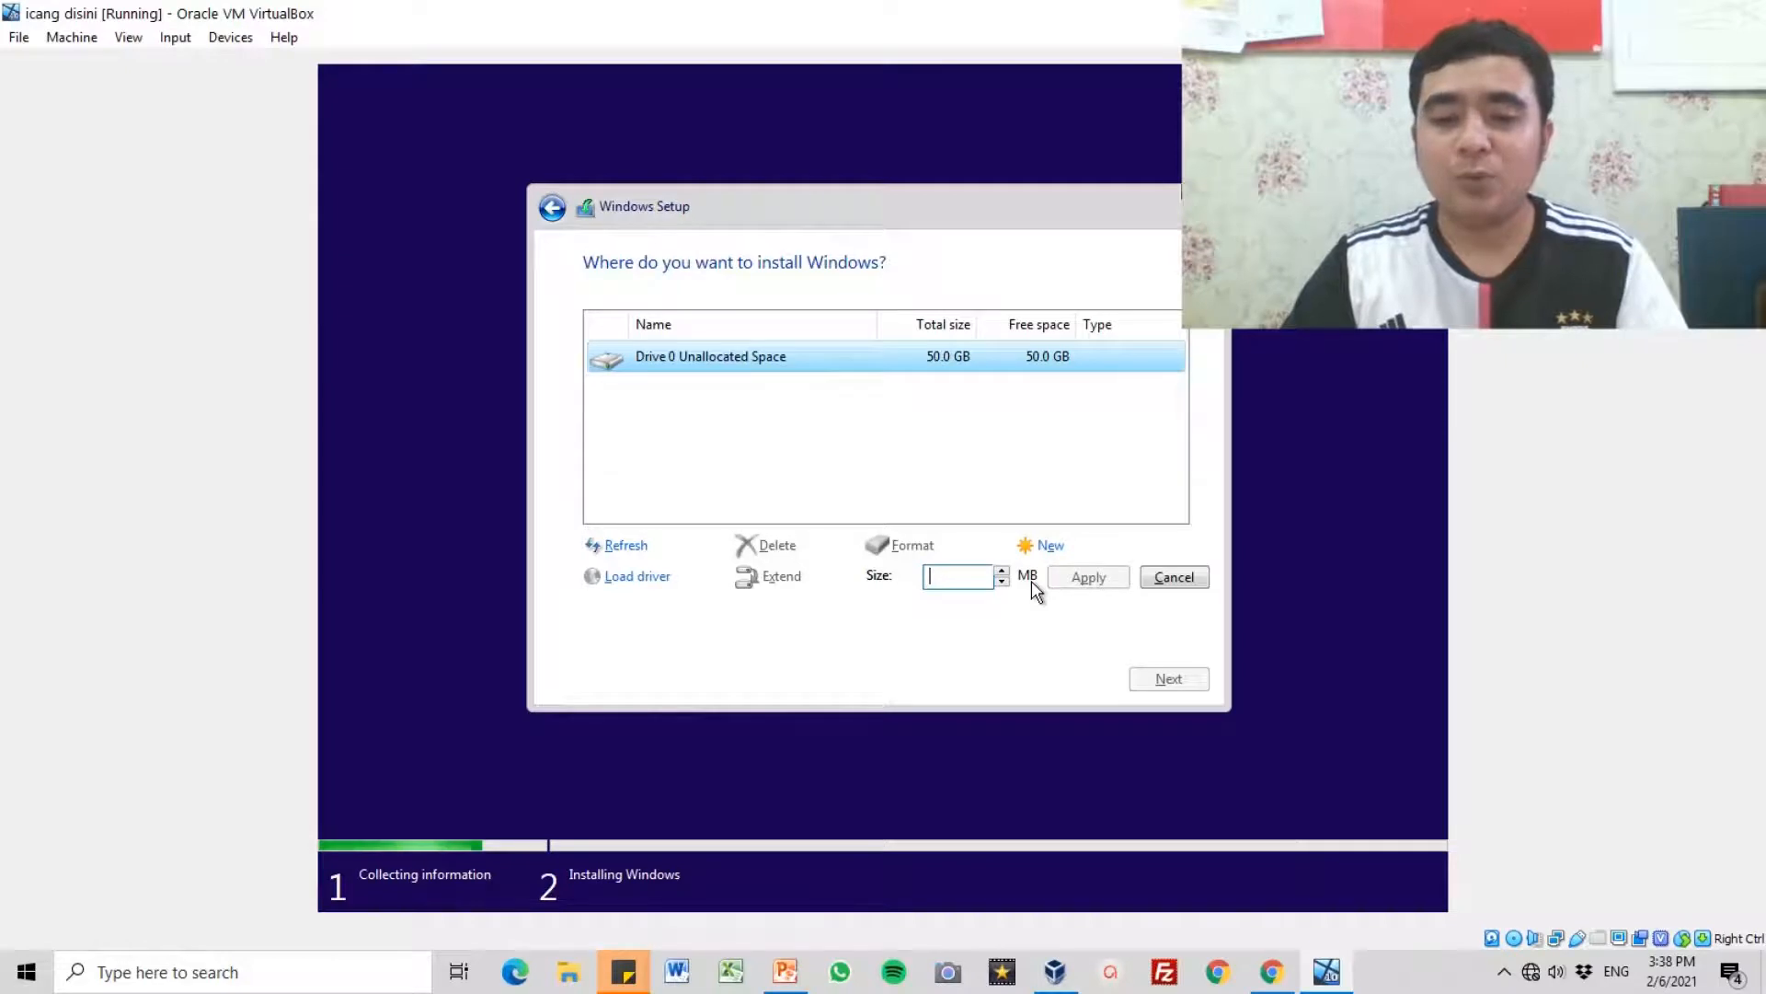
{"action": "type", "text": "25000"}
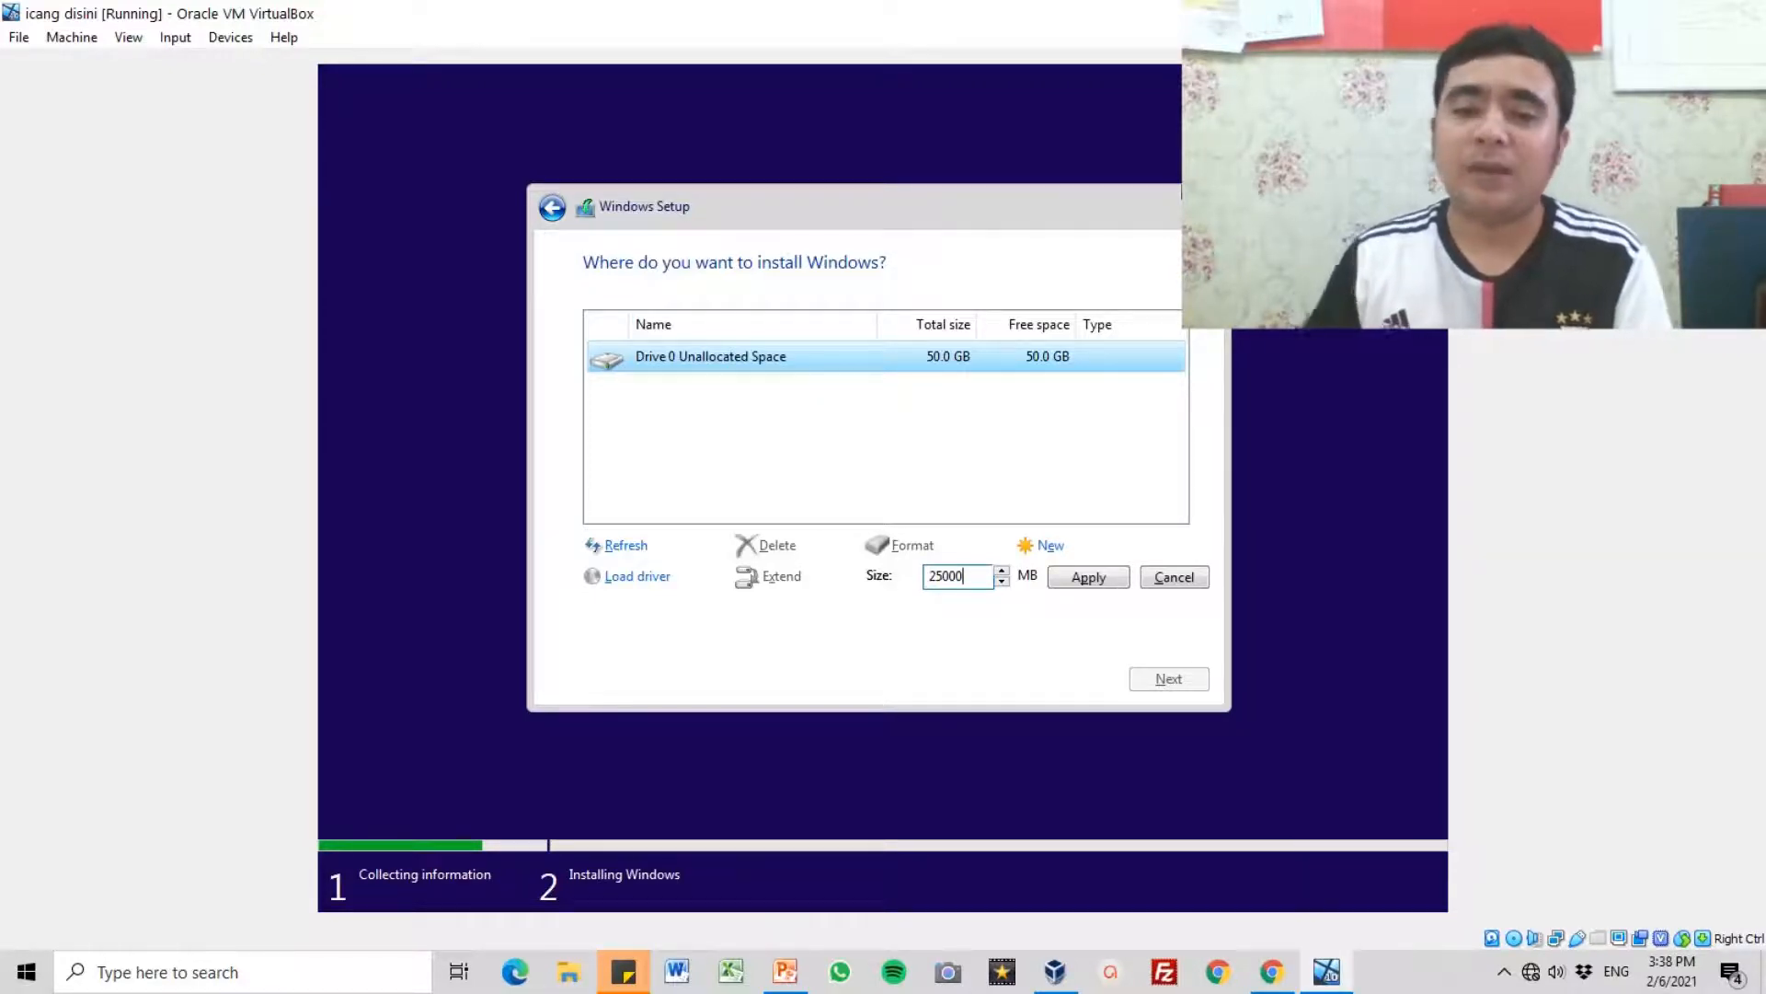
{"action": "left_click", "coordinate": [1089, 578]}
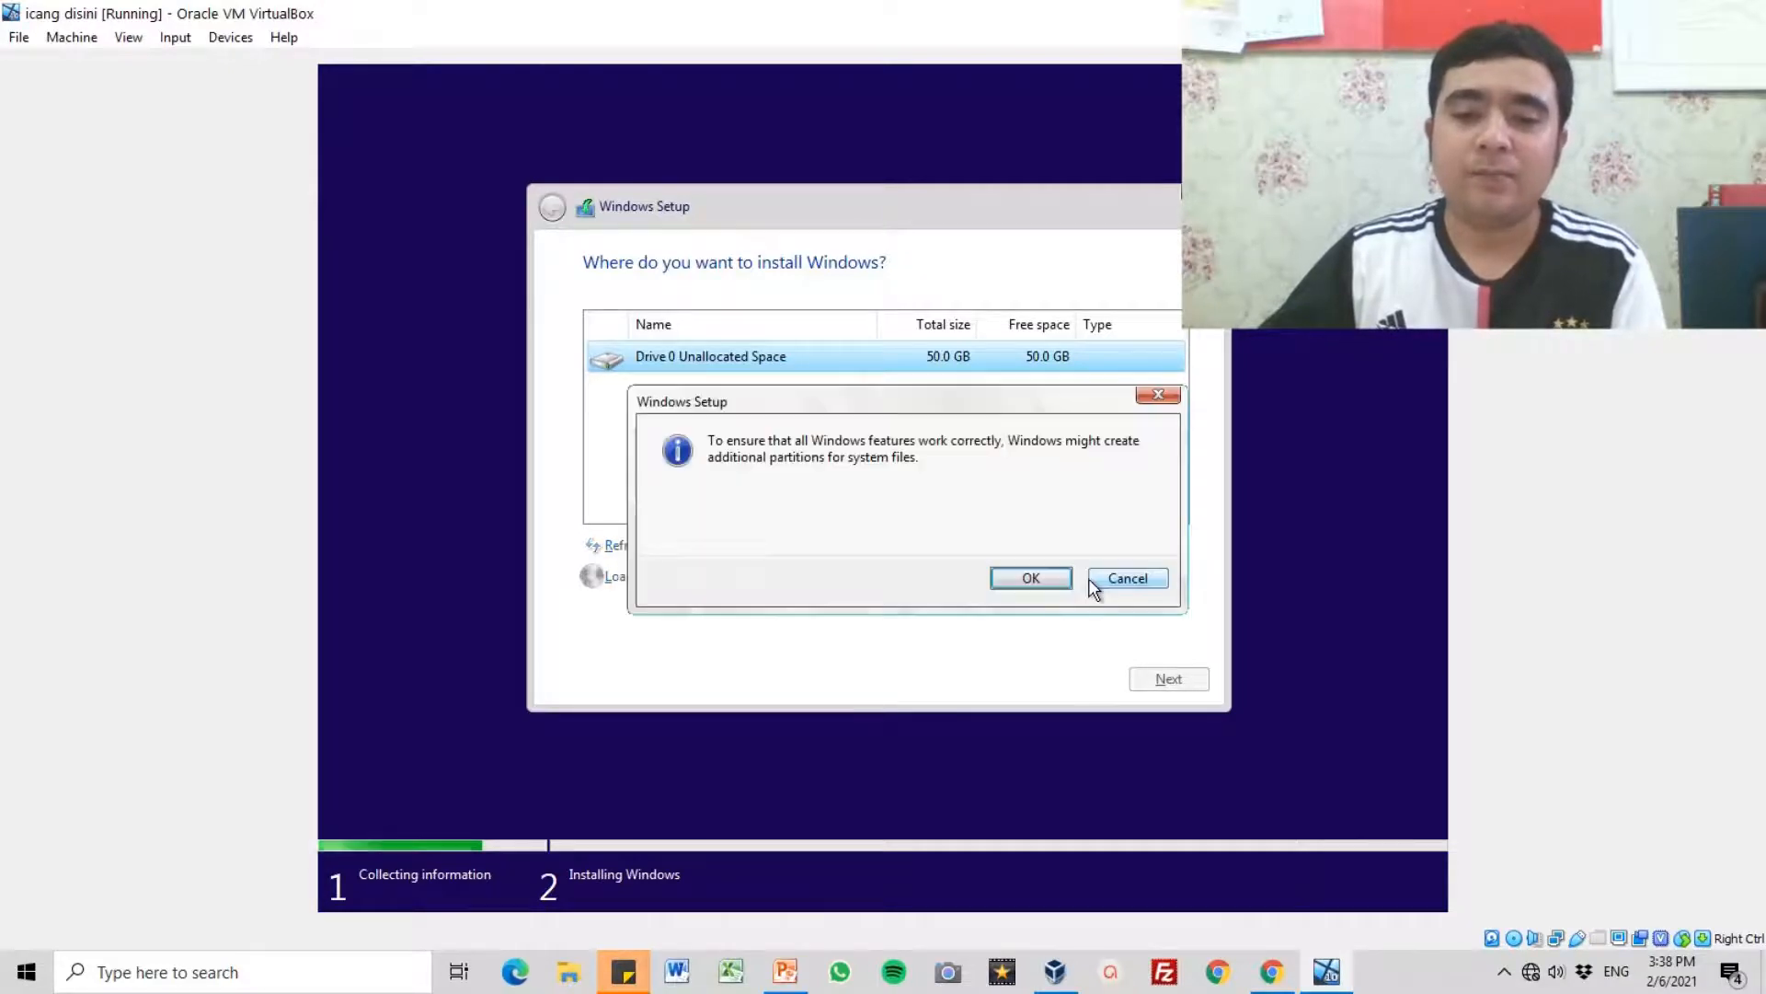
{"action": "left_click", "coordinate": [1012, 577]}
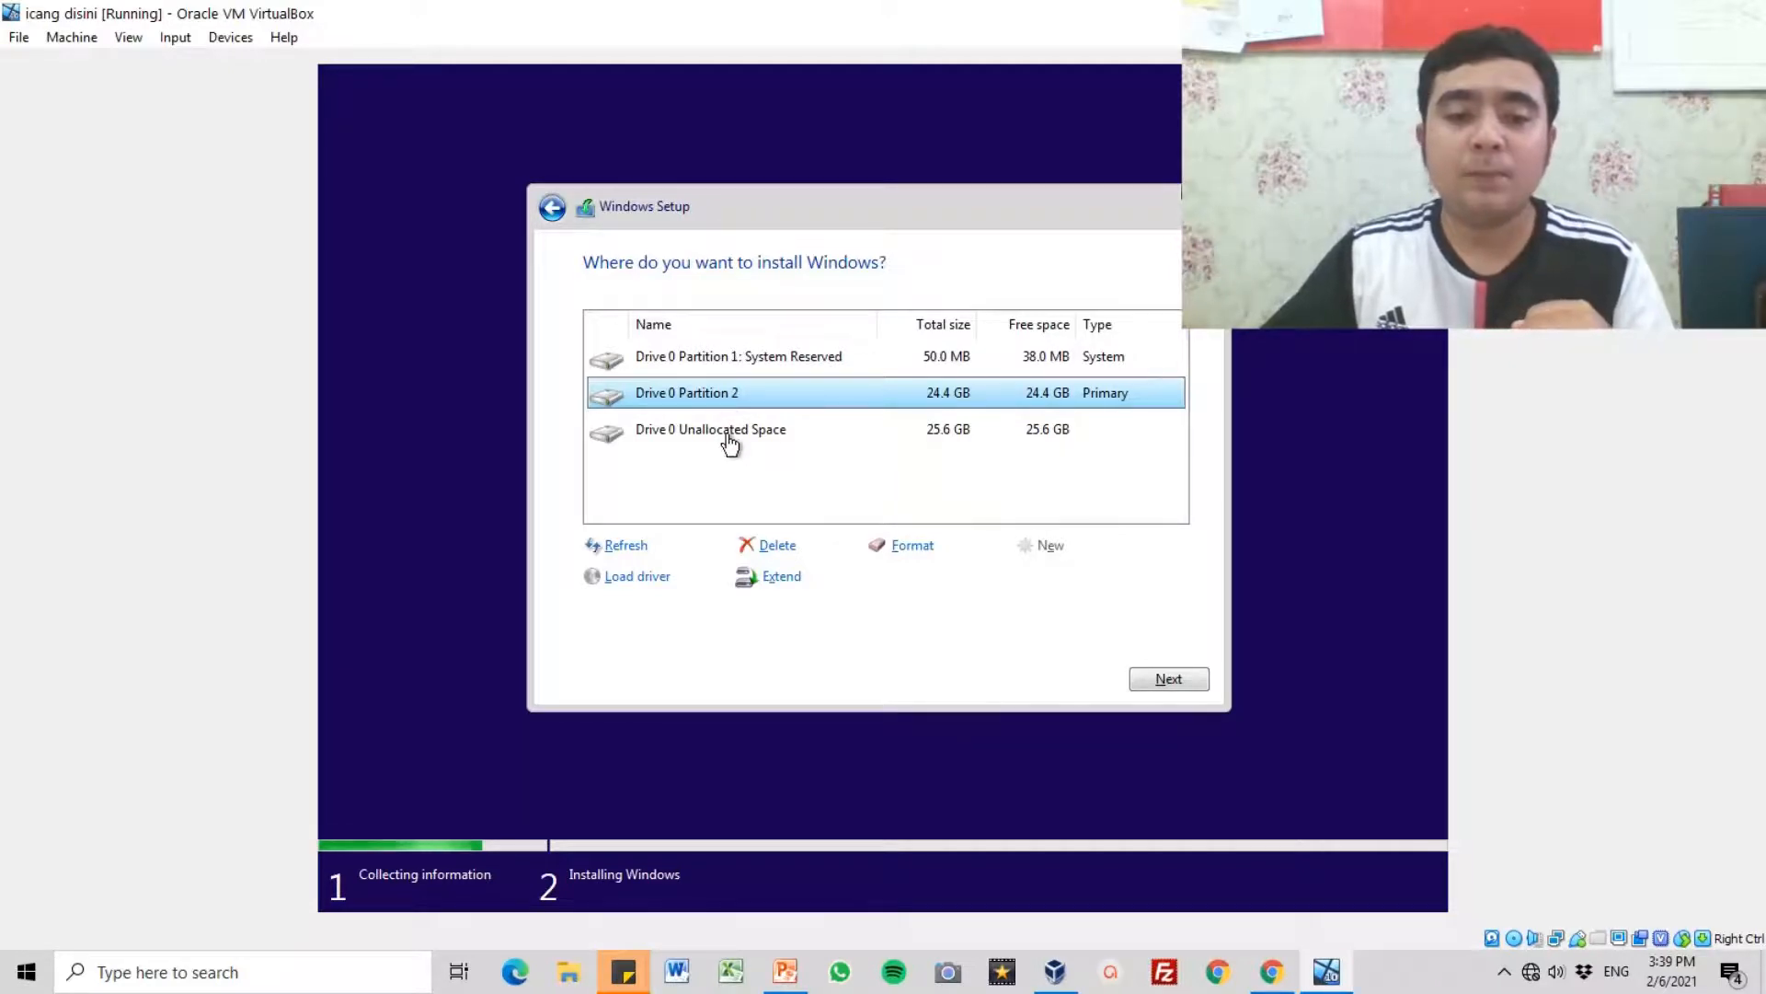
Step: Create another partition from the remaining 26199 MB of unallocated space and install Windows on Drive 0 Partition 2
{"action": "left_click", "coordinate": [725, 440]}
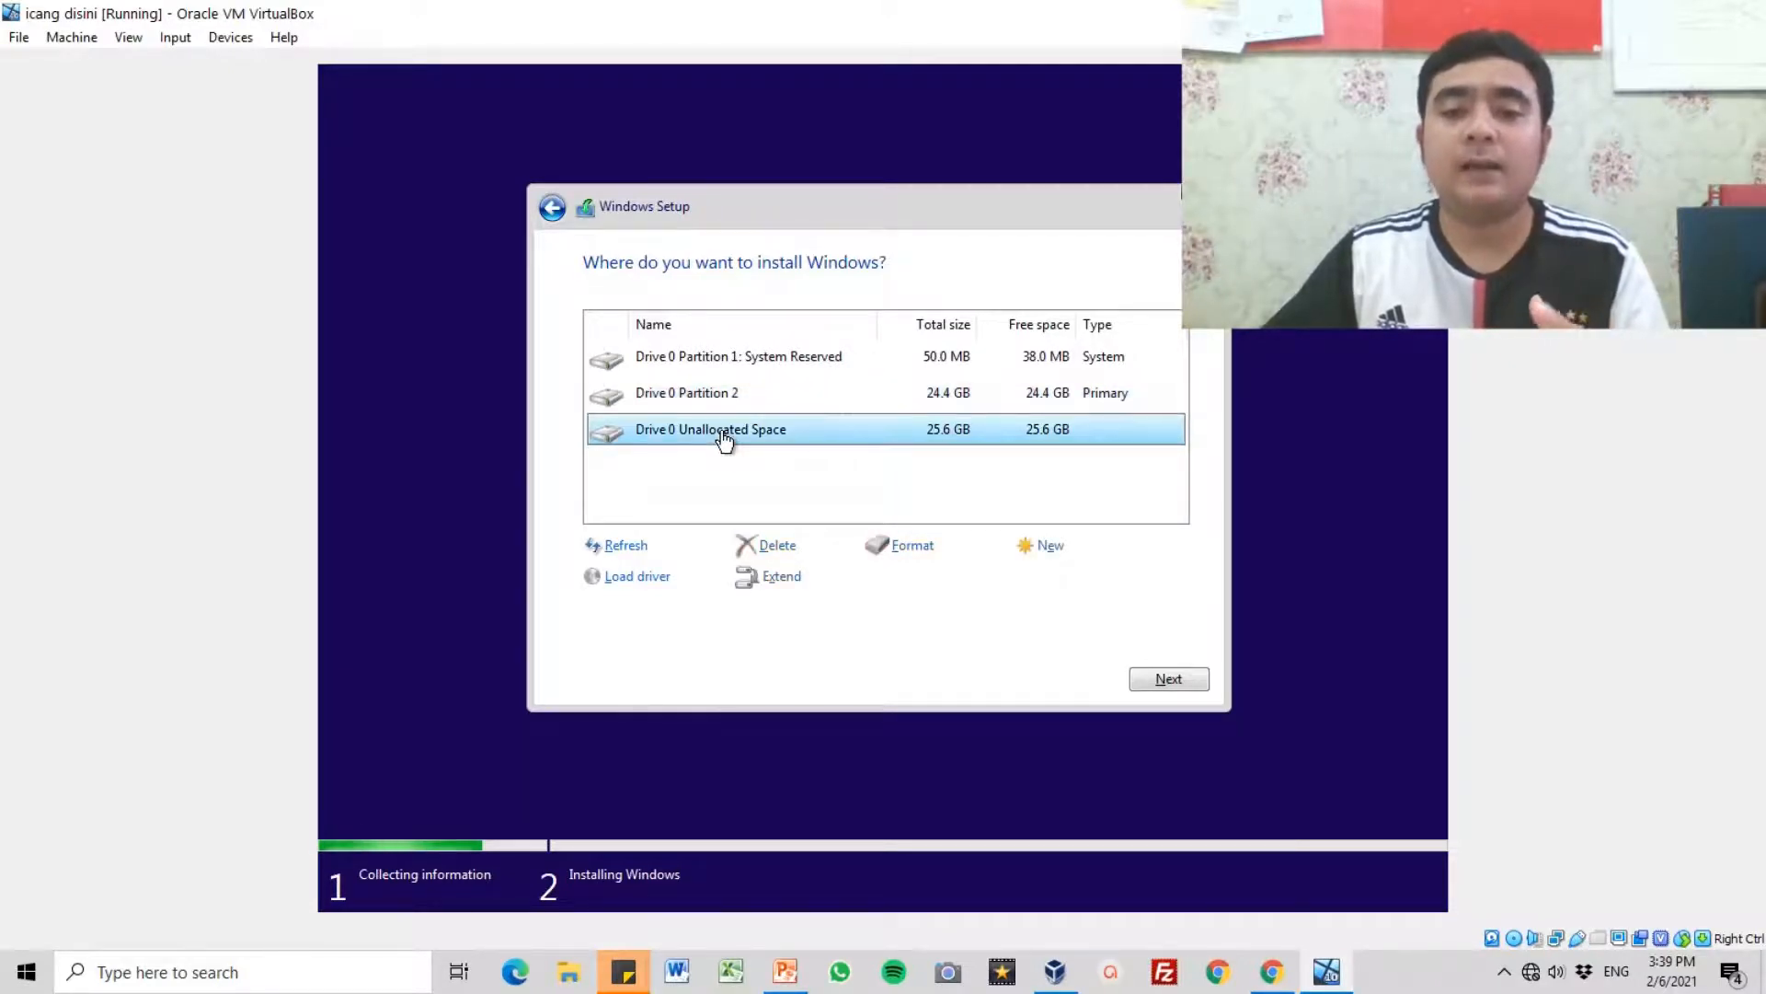
{"action": "left_click", "coordinate": [1046, 547]}
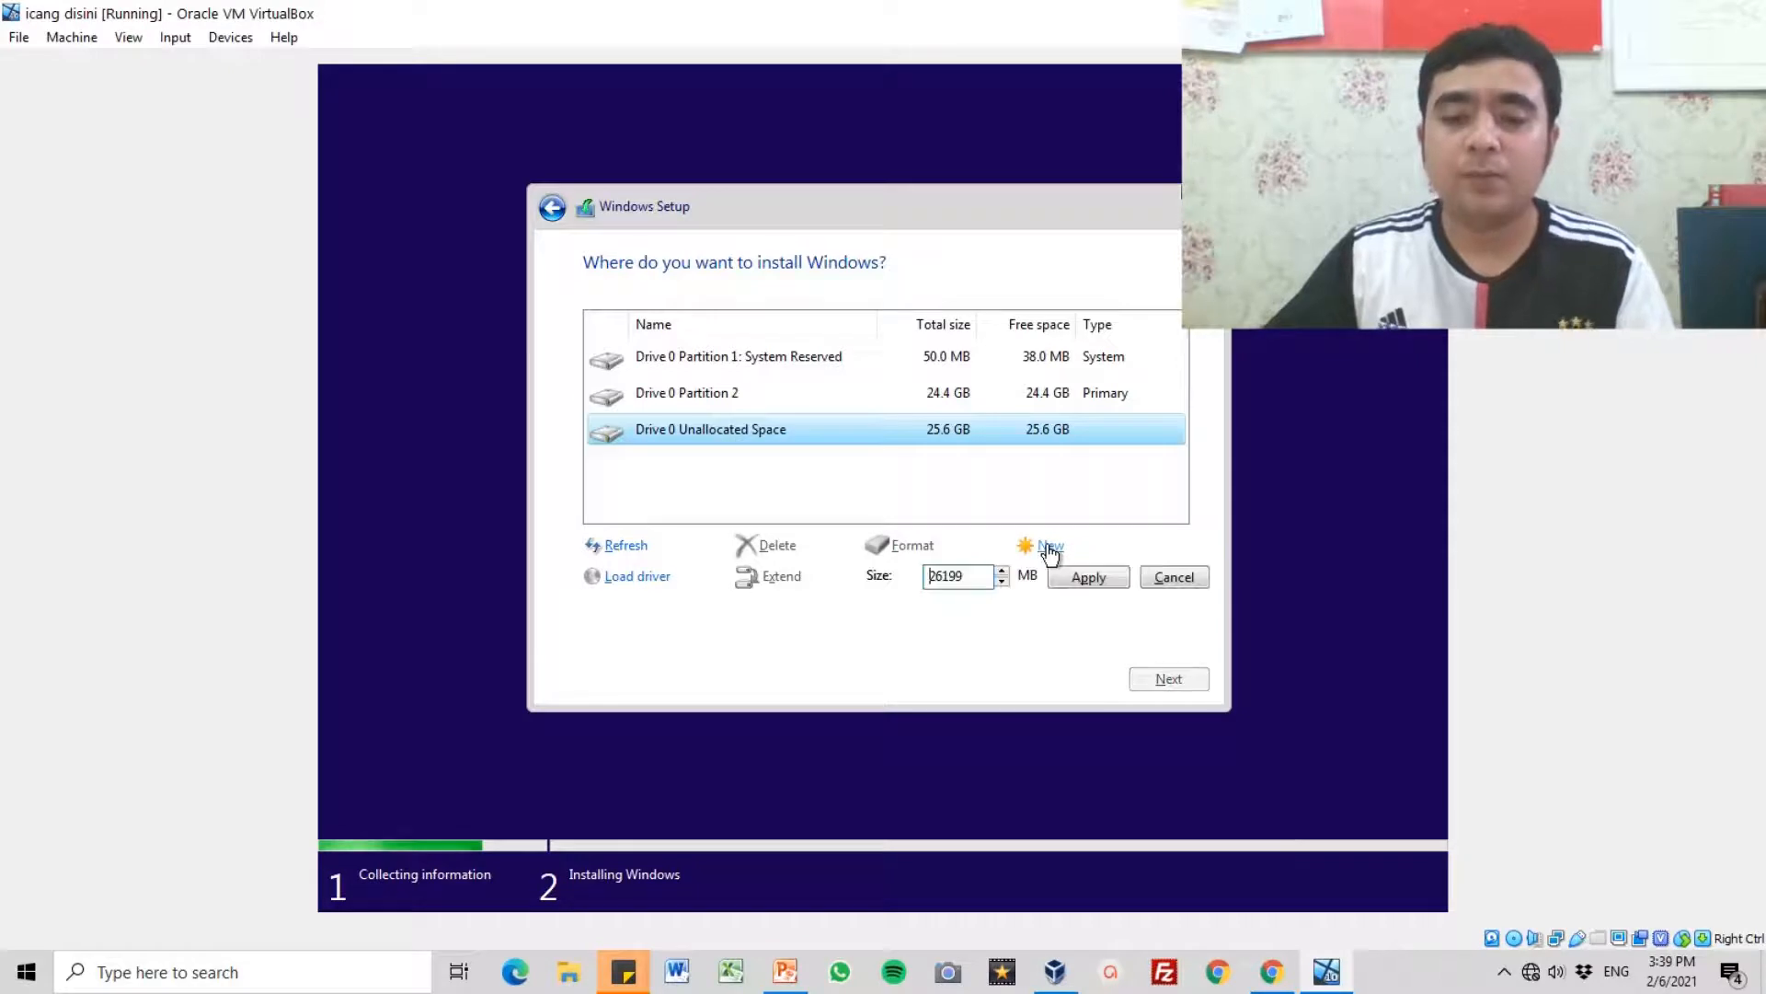
{"action": "left_click", "coordinate": [1104, 582]}
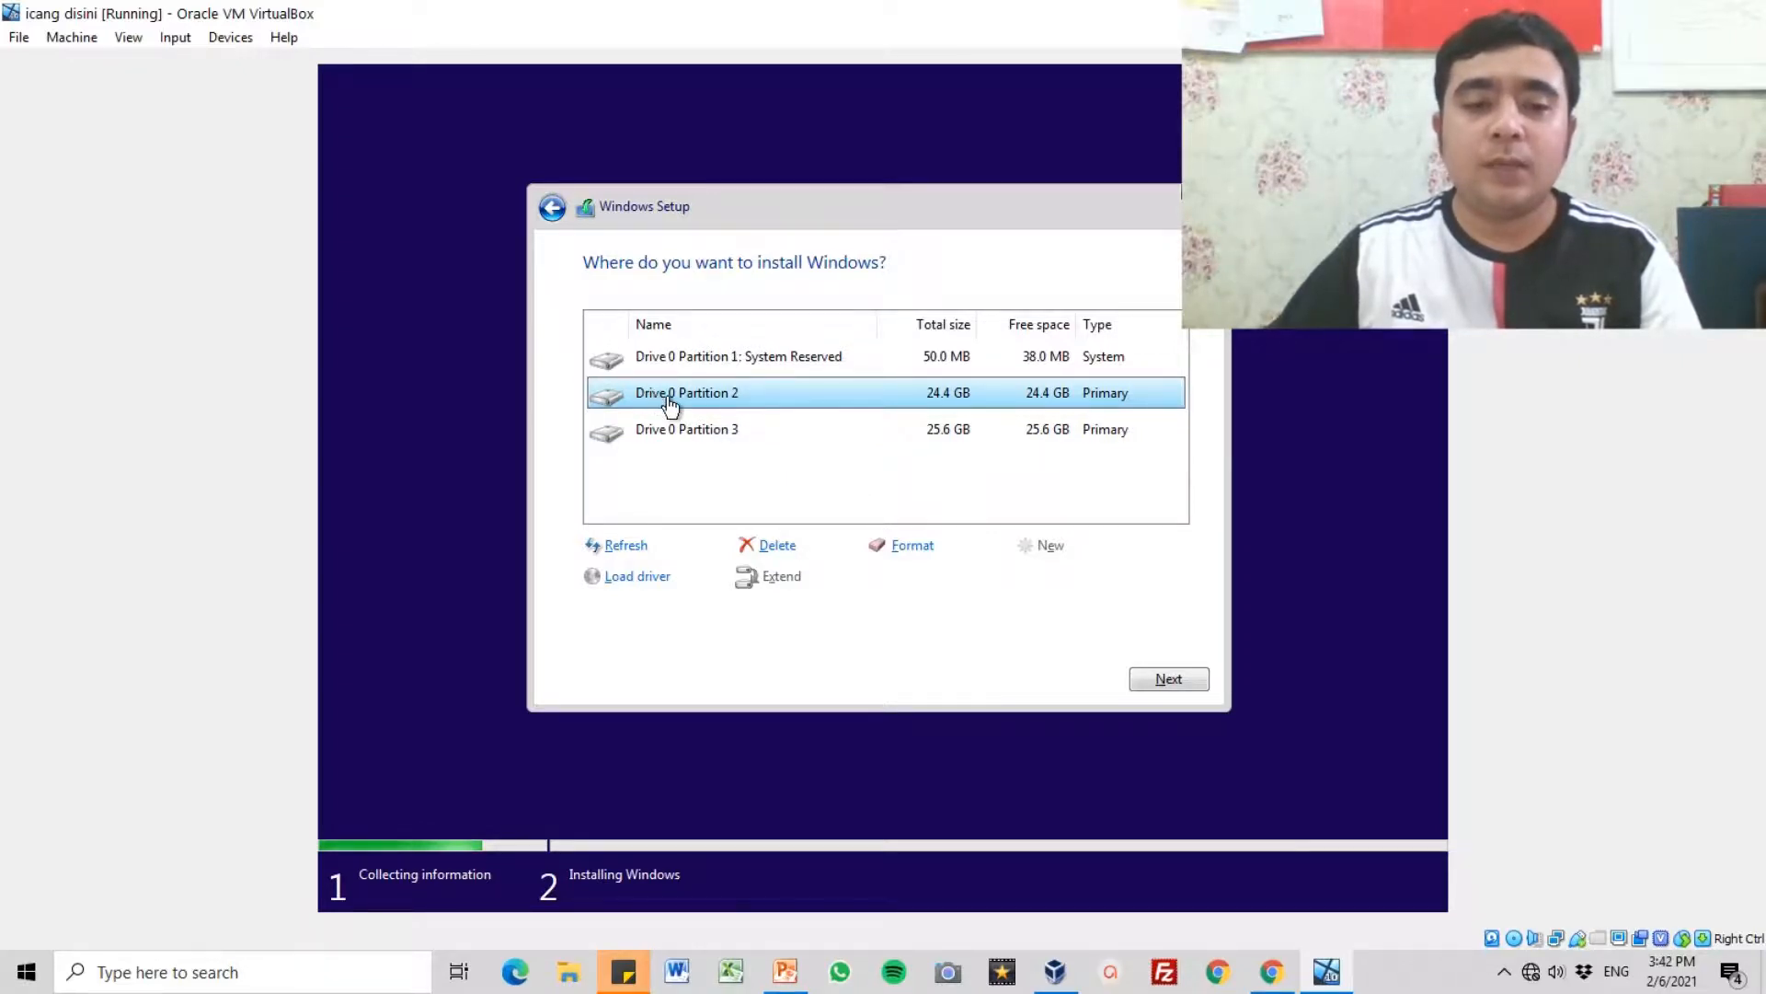
{"action": "left_click", "coordinate": [1171, 680]}
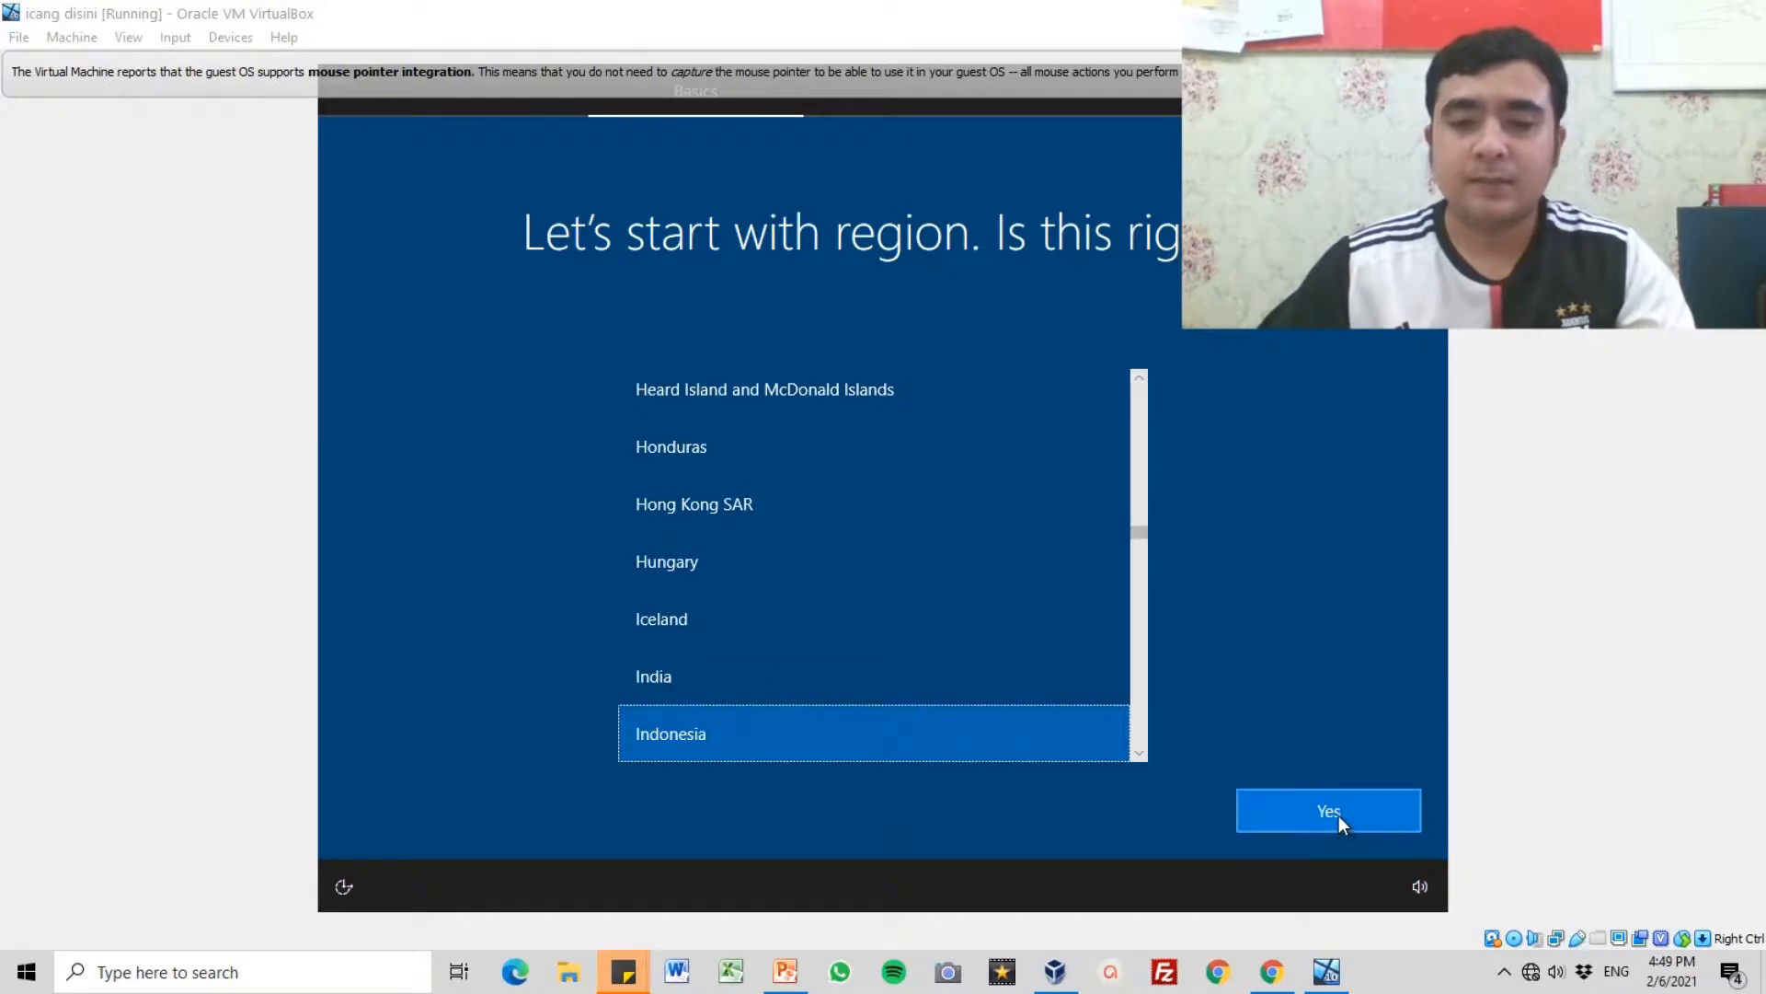
Step: Confirm Indonesia as the region and US as the keyboard layout, without adding a second layout
{"action": "left_click", "coordinate": [1339, 815]}
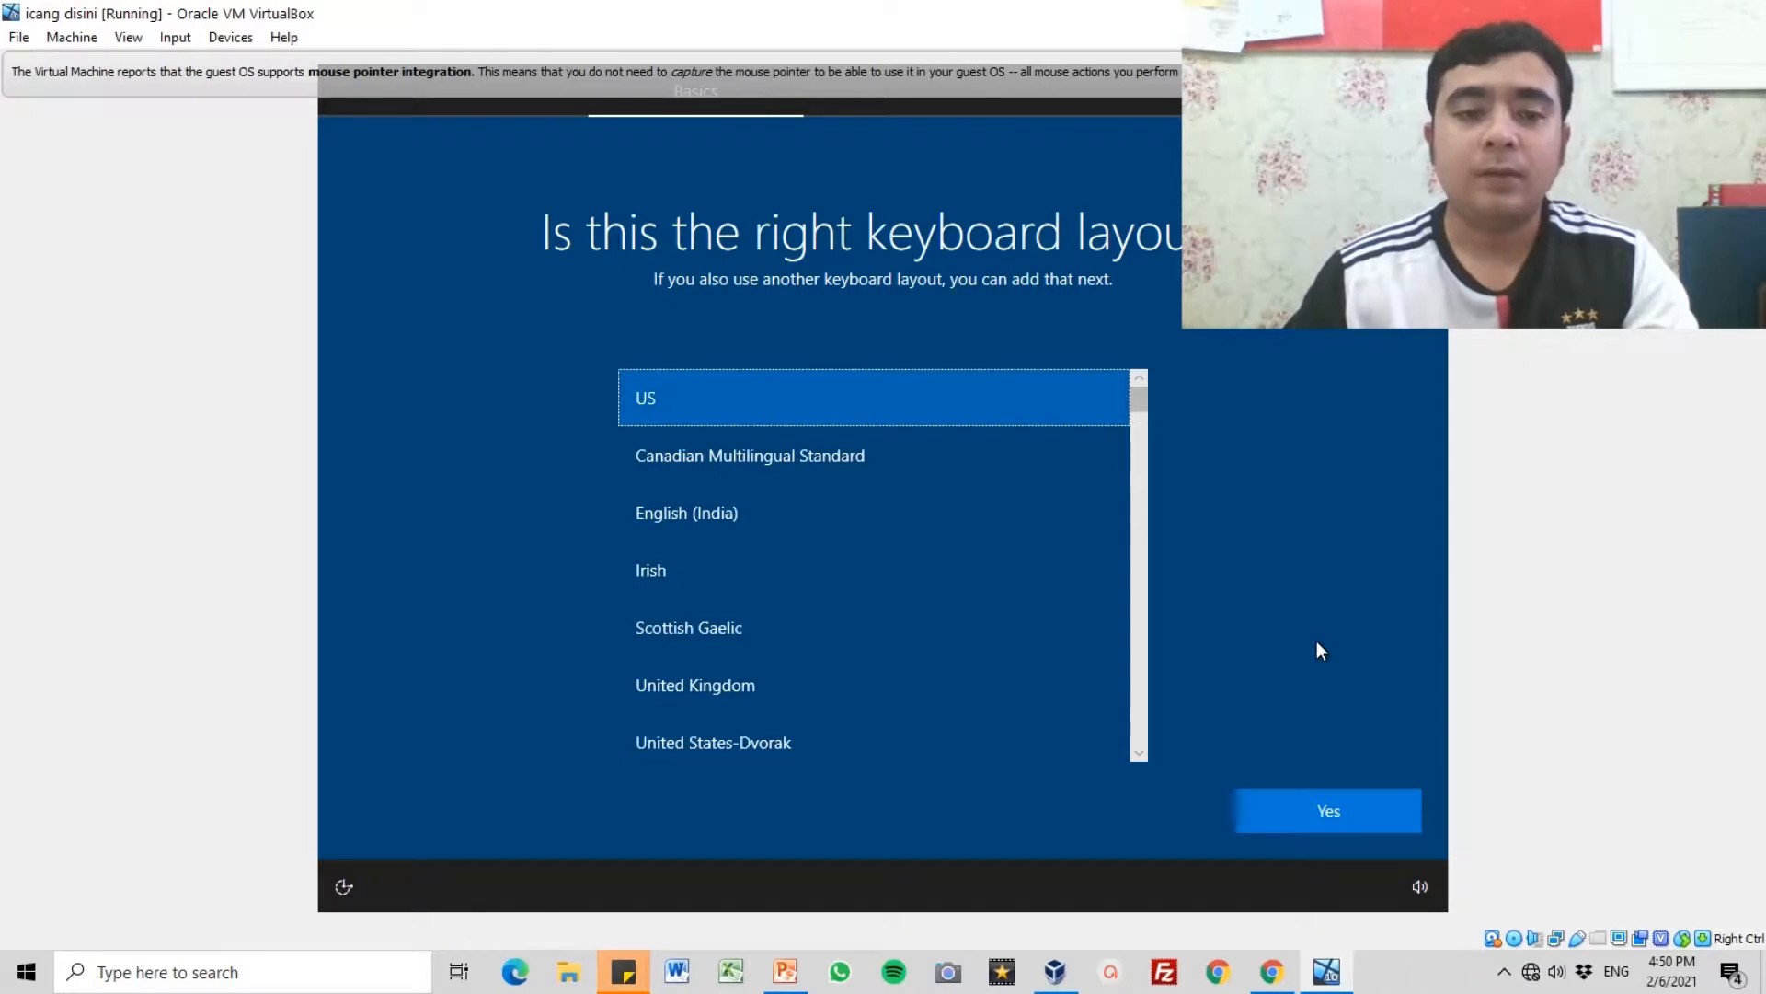
{"action": "left_click", "coordinate": [1319, 812]}
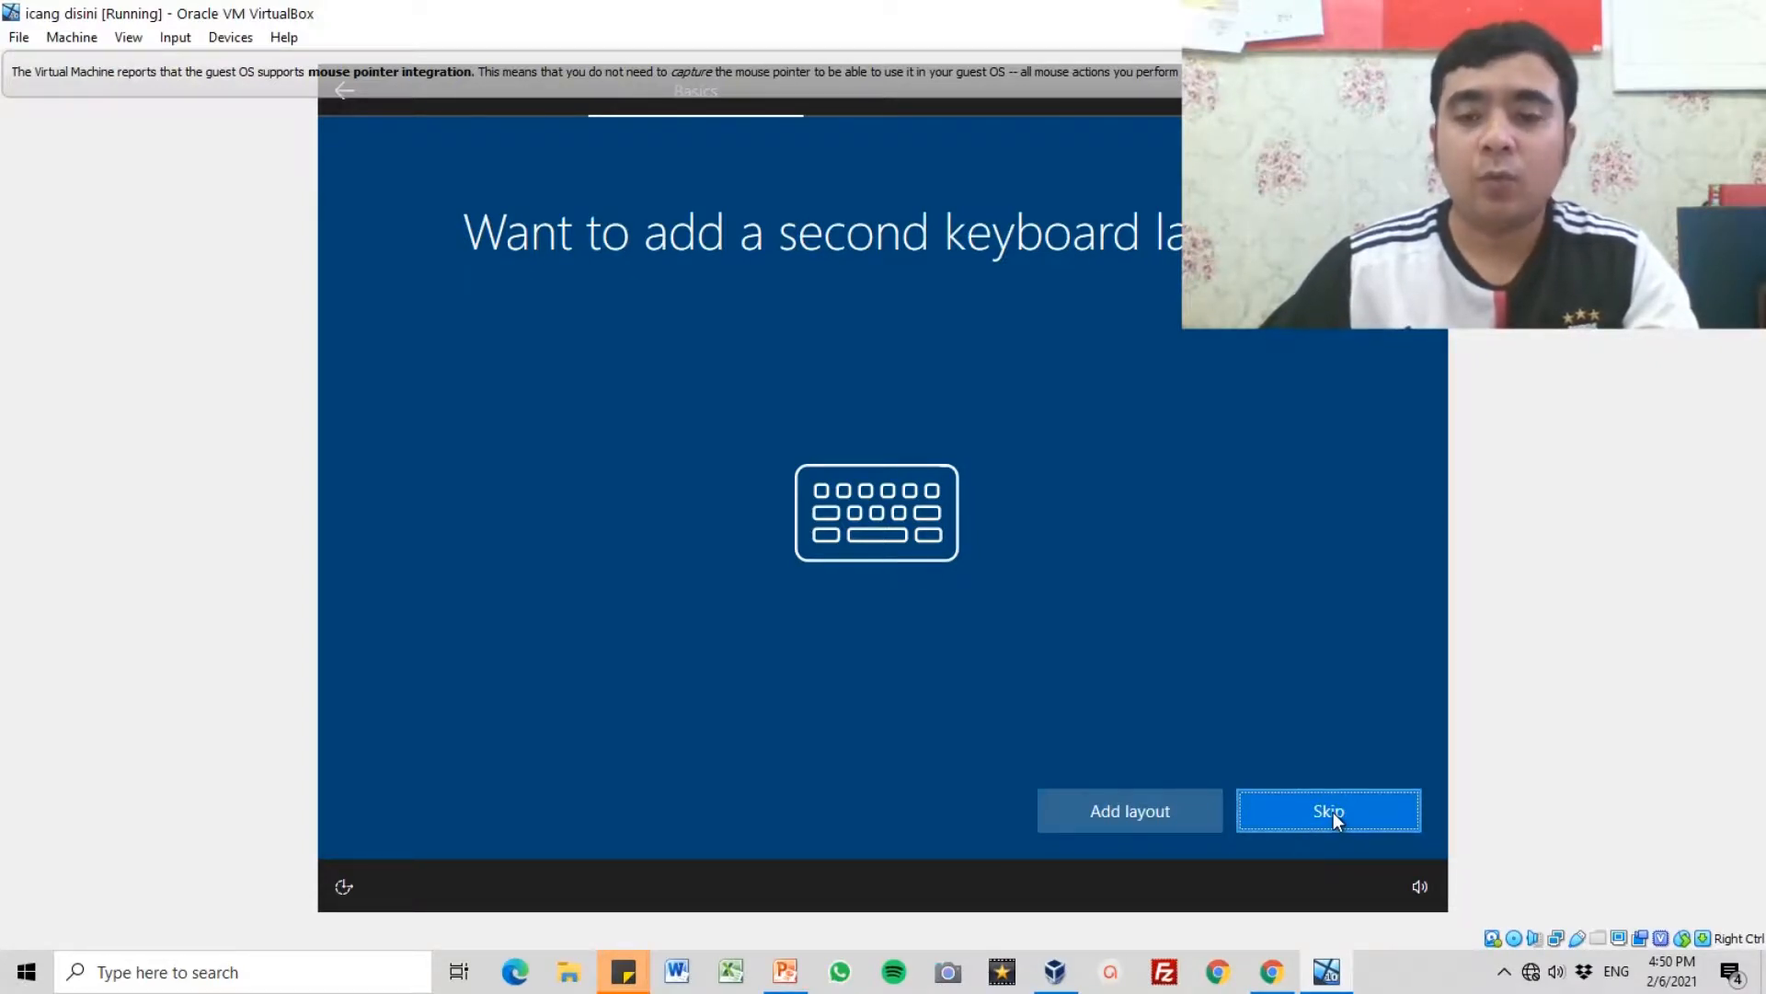
{"action": "left_click", "coordinate": [1333, 812]}
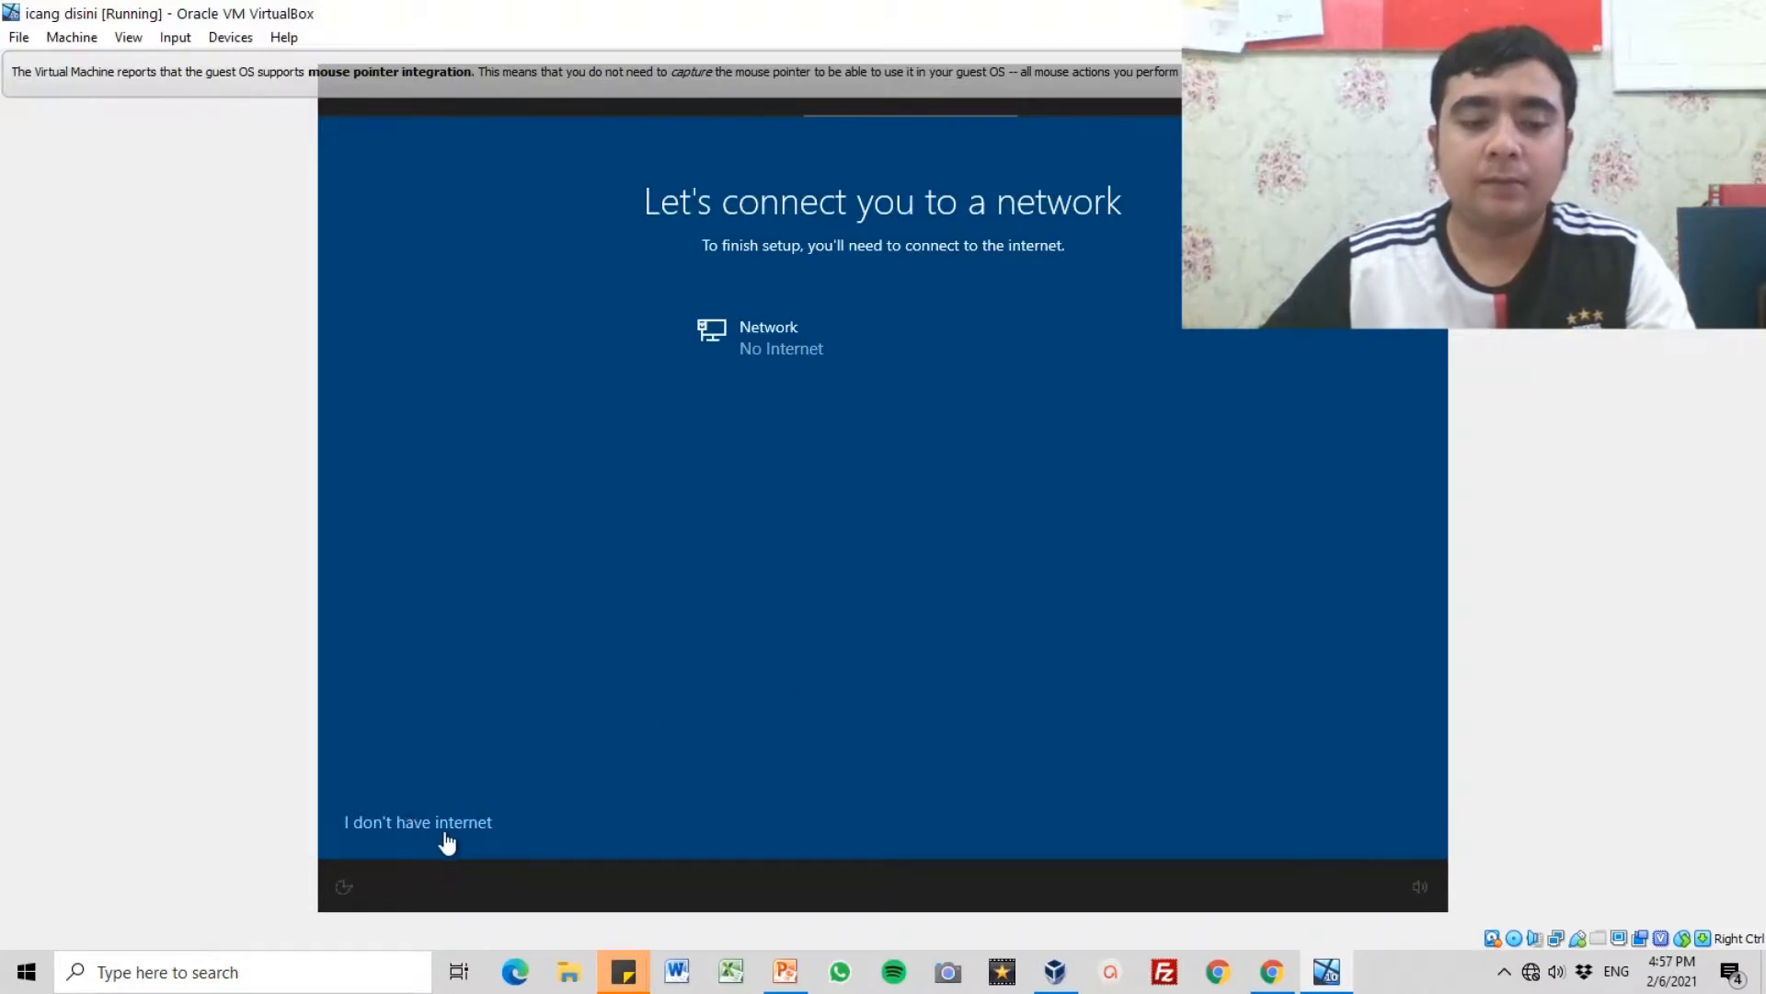
Step: Decline the internet connection and continue with limited setup
{"action": "left_click", "coordinate": [446, 828]}
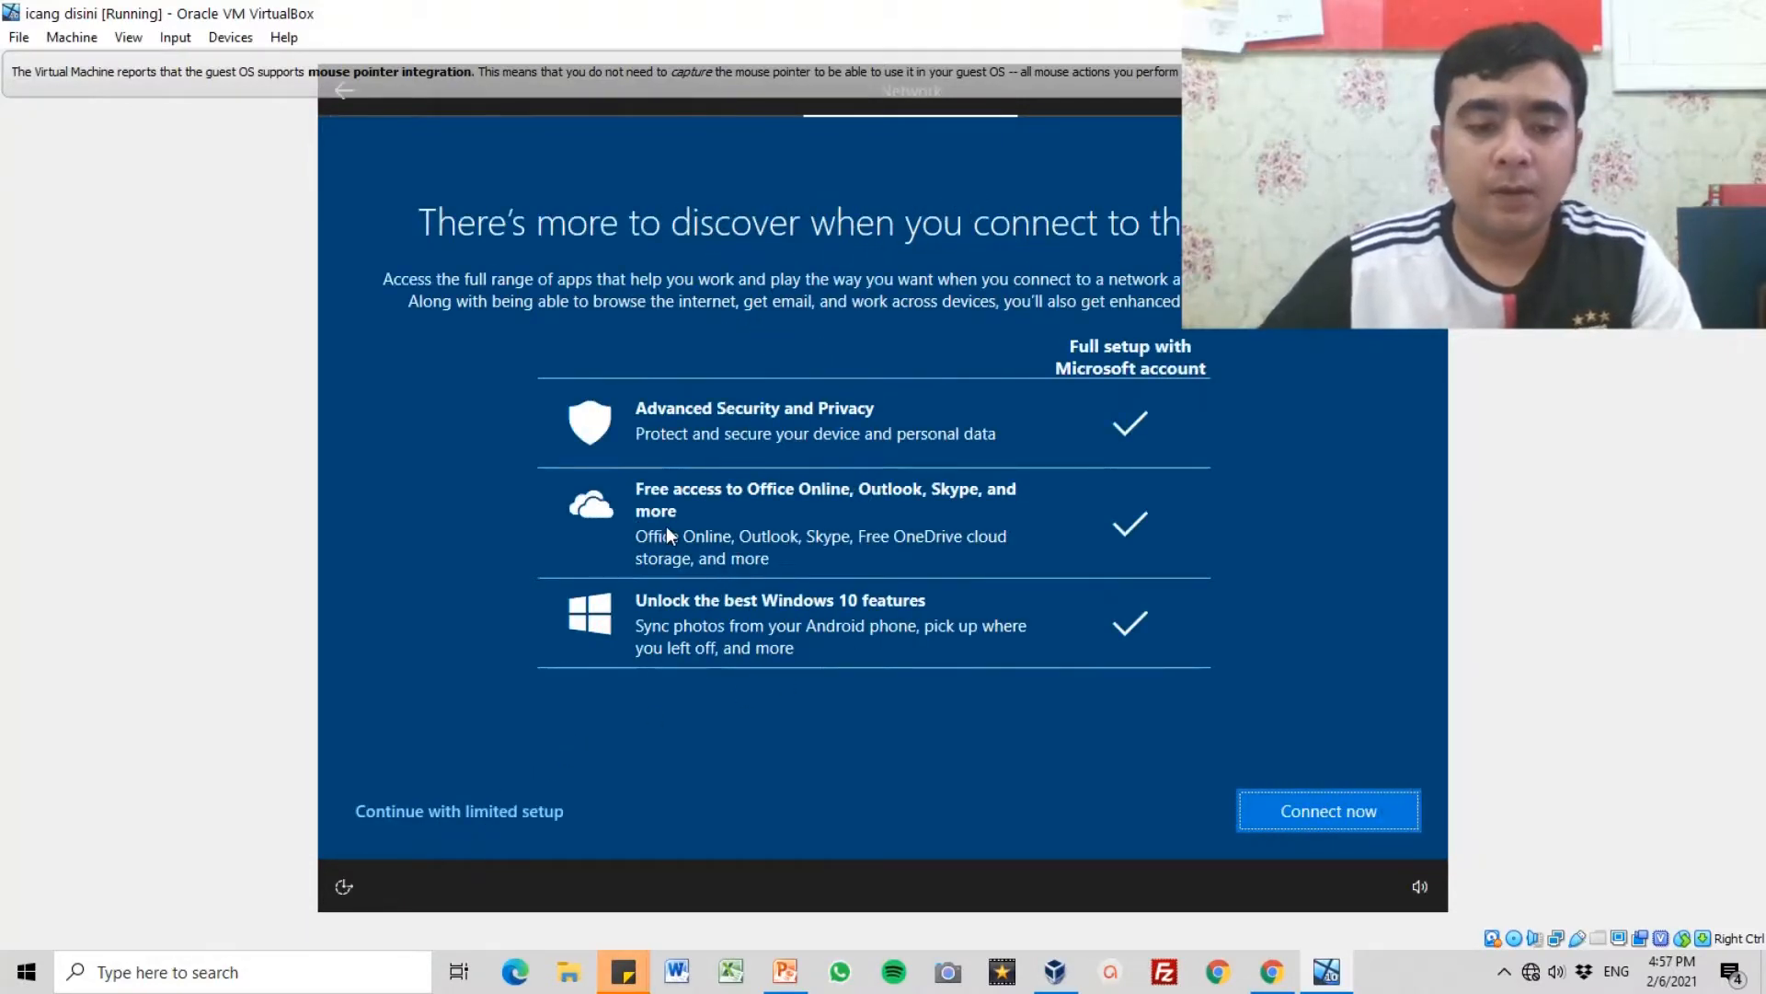
{"action": "left_click", "coordinate": [448, 815]}
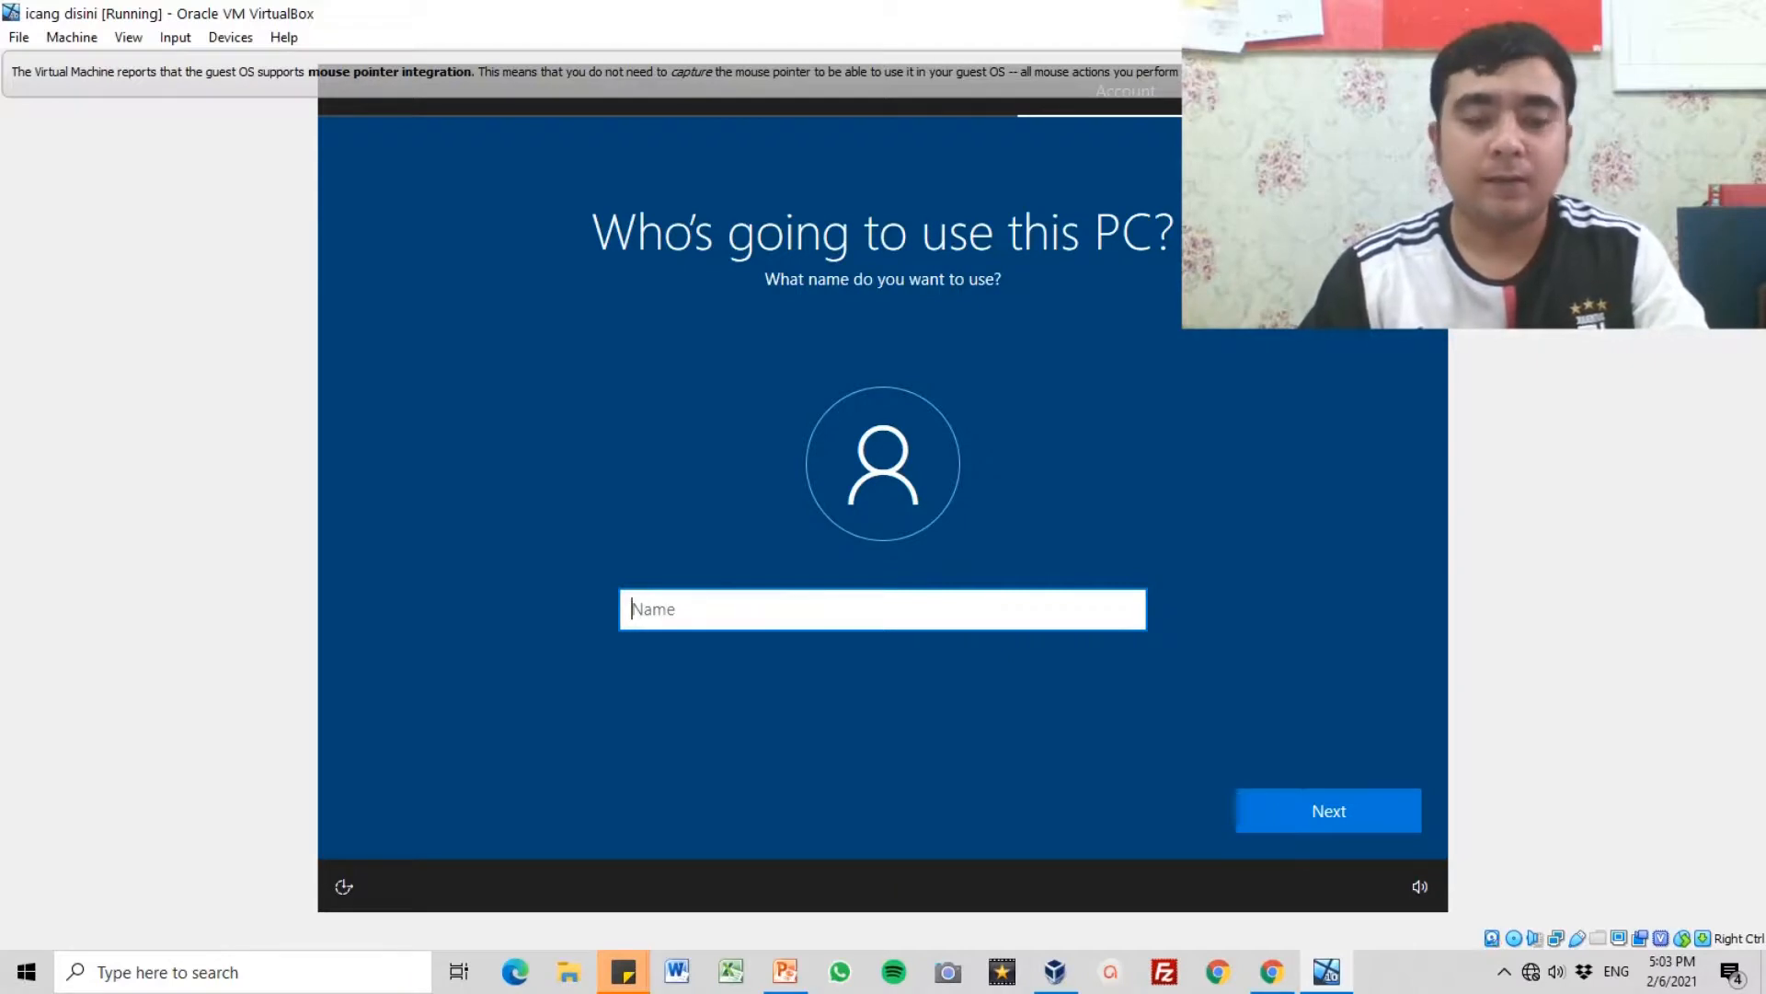
{"action": "type", "text": "ican"}
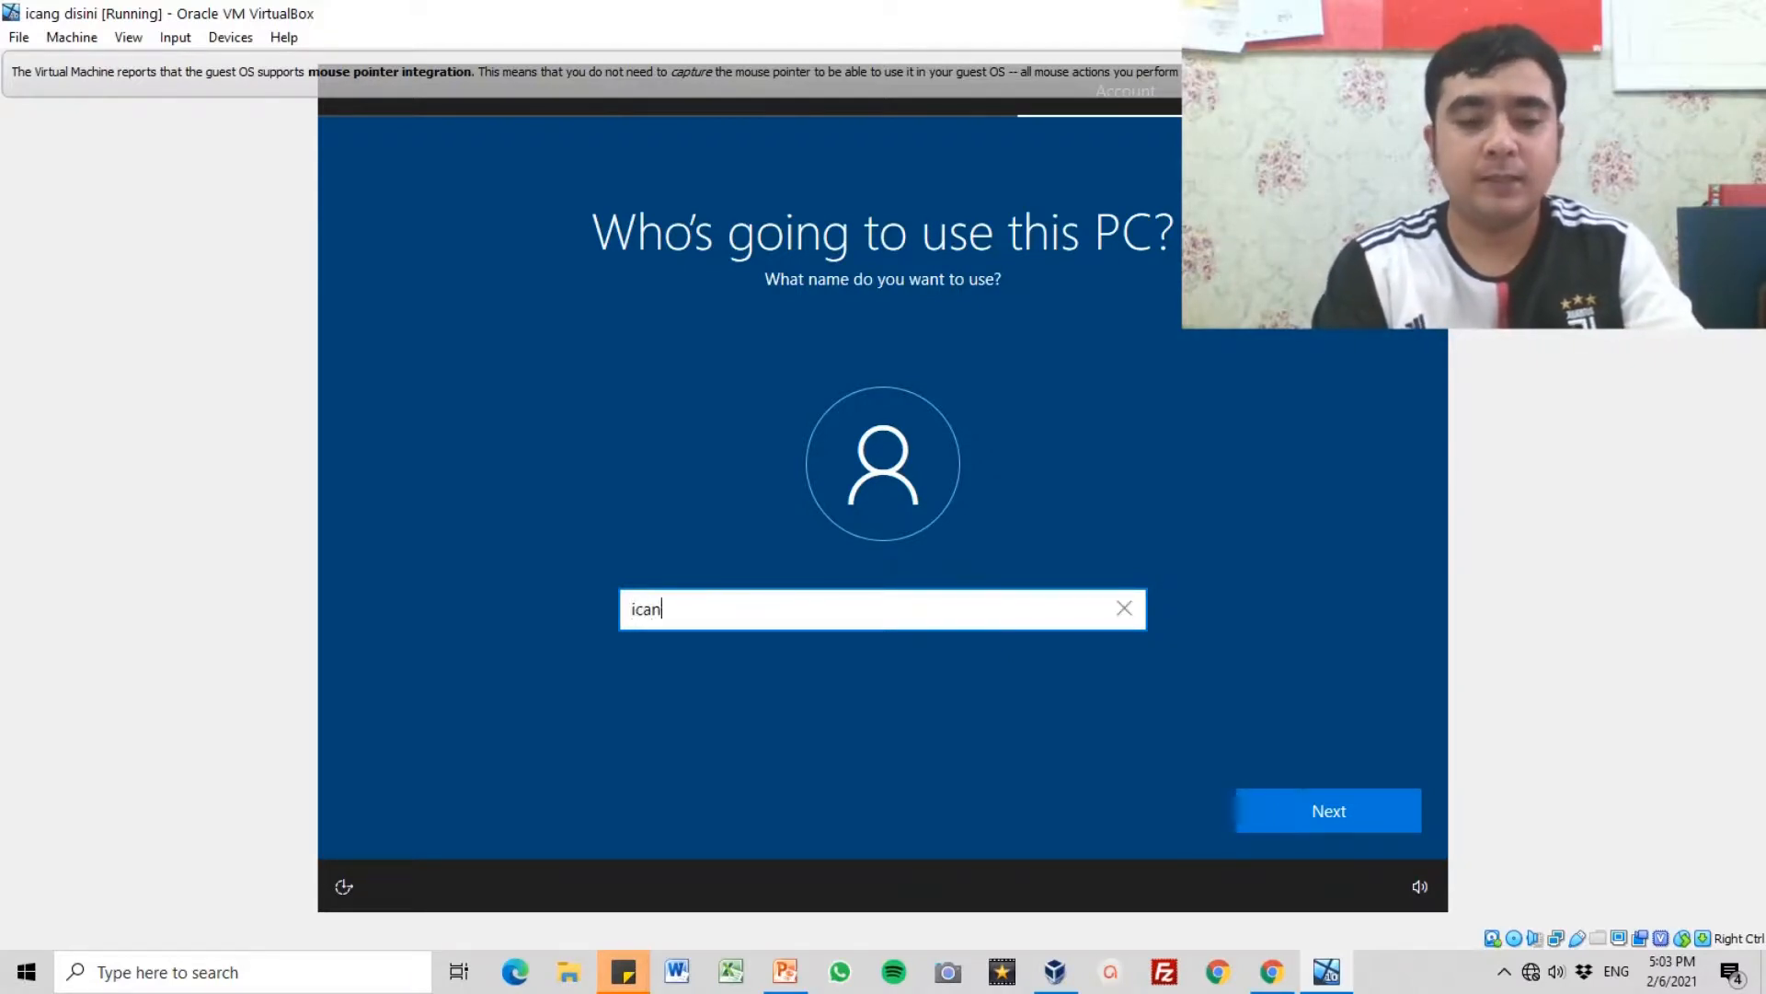
{"action": "type", "text": "g disini"}
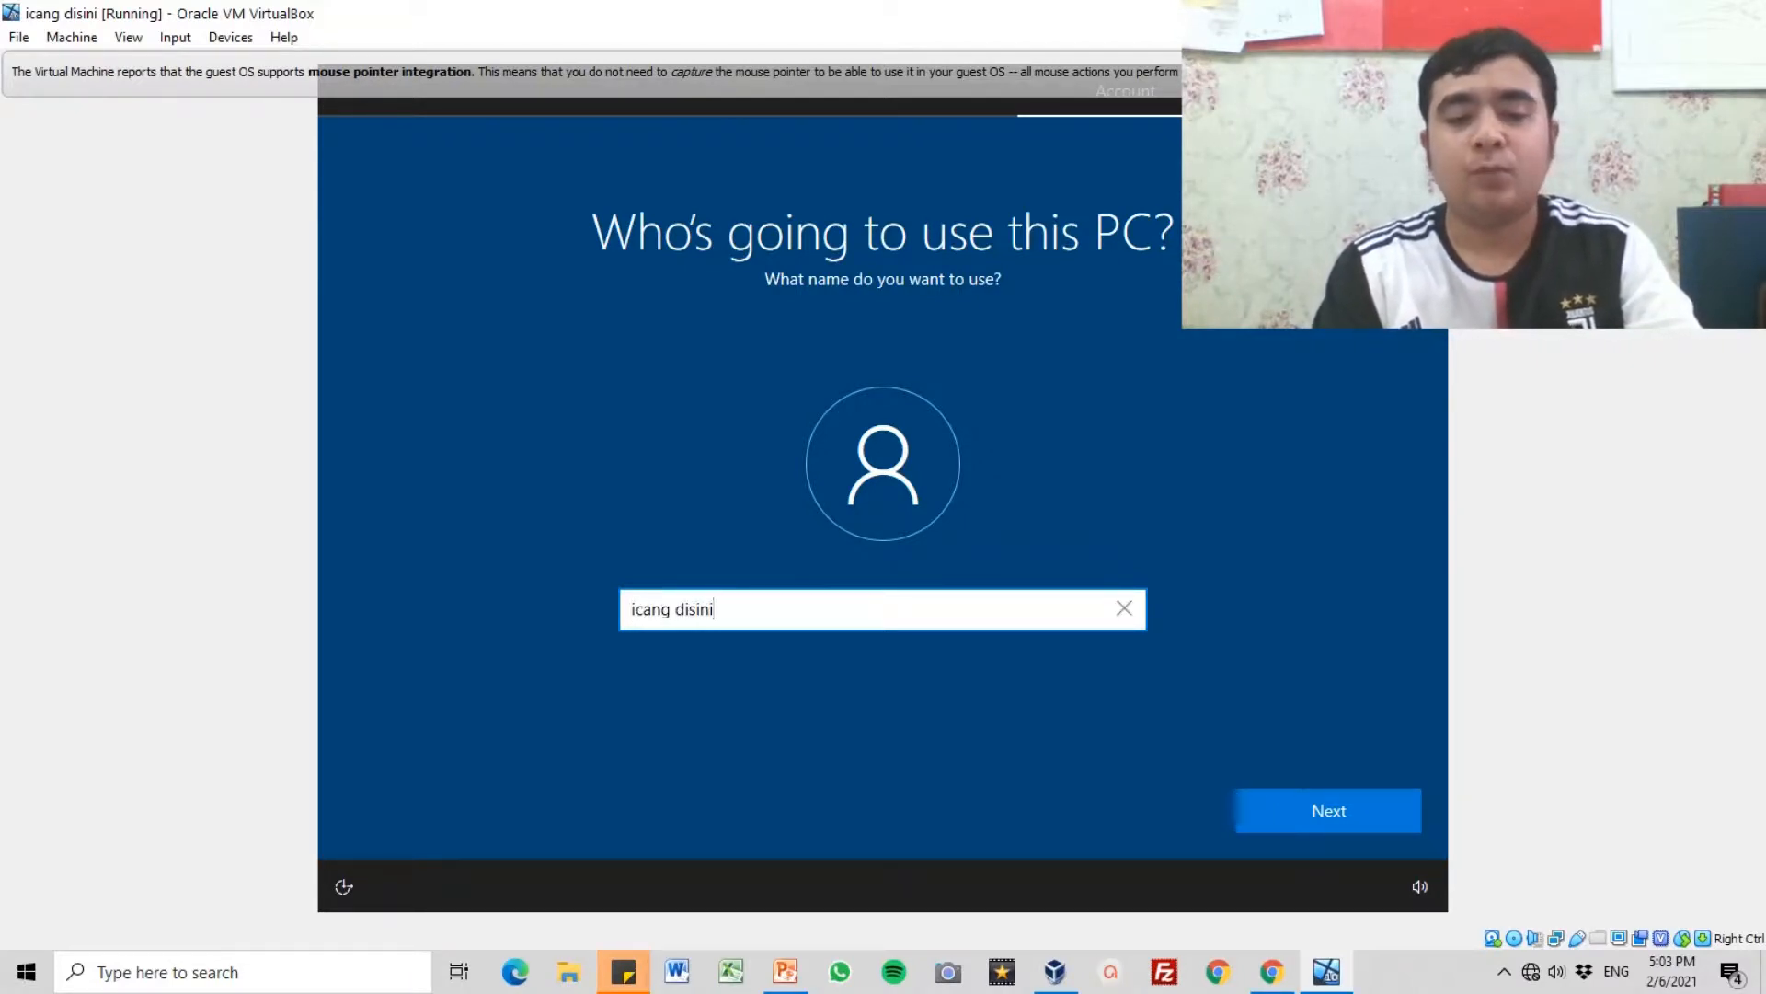
{"action": "key", "text": "BackSpace"}
{"action": "key", "text": "BackSpace"}
{"action": "key", "text": "BackSpace"}
{"action": "key", "text": "BackSpace"}
{"action": "key", "text": "BackSpace"}
{"action": "key", "text": "BackSpace"}
{"action": "key", "text": "BackSpace"}
{"action": "key", "text": "BackSpace"}
{"action": "key", "text": "BackSpace"}
{"action": "key", "text": "BackSpace"}
{"action": "key", "text": "BackSpace"}
{"action": "key", "text": "BackSpace"}
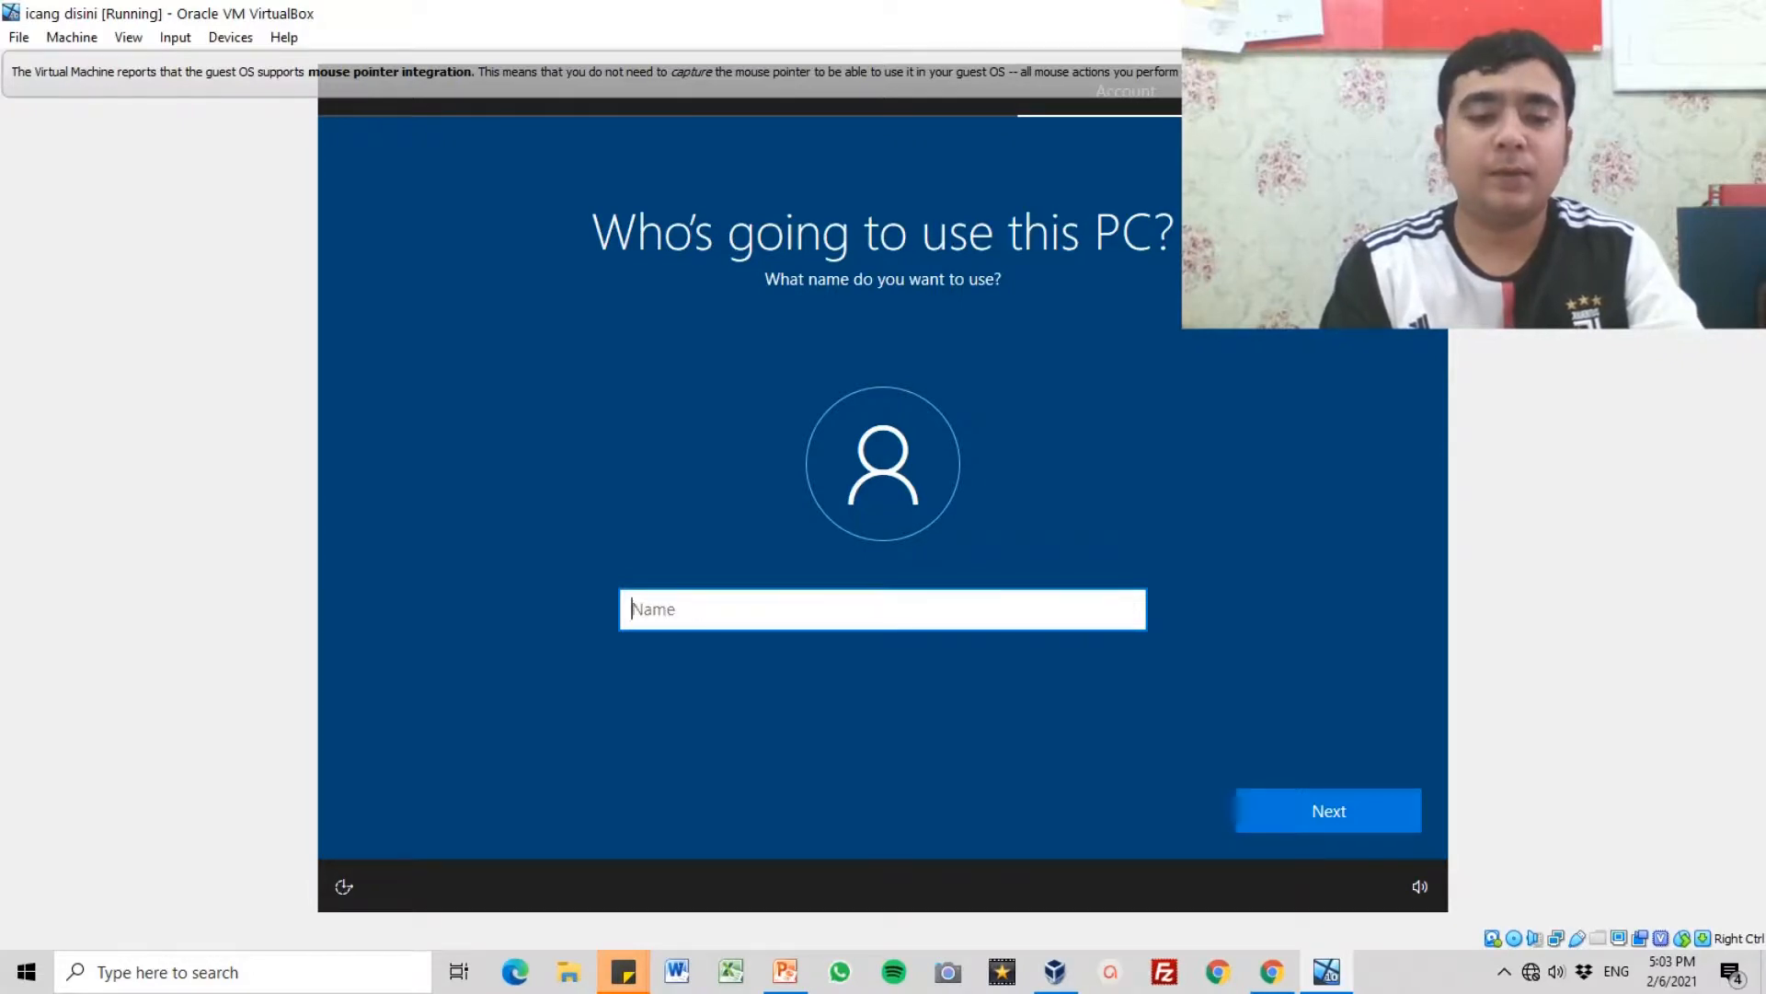
{"action": "type", "text": "kompu"}
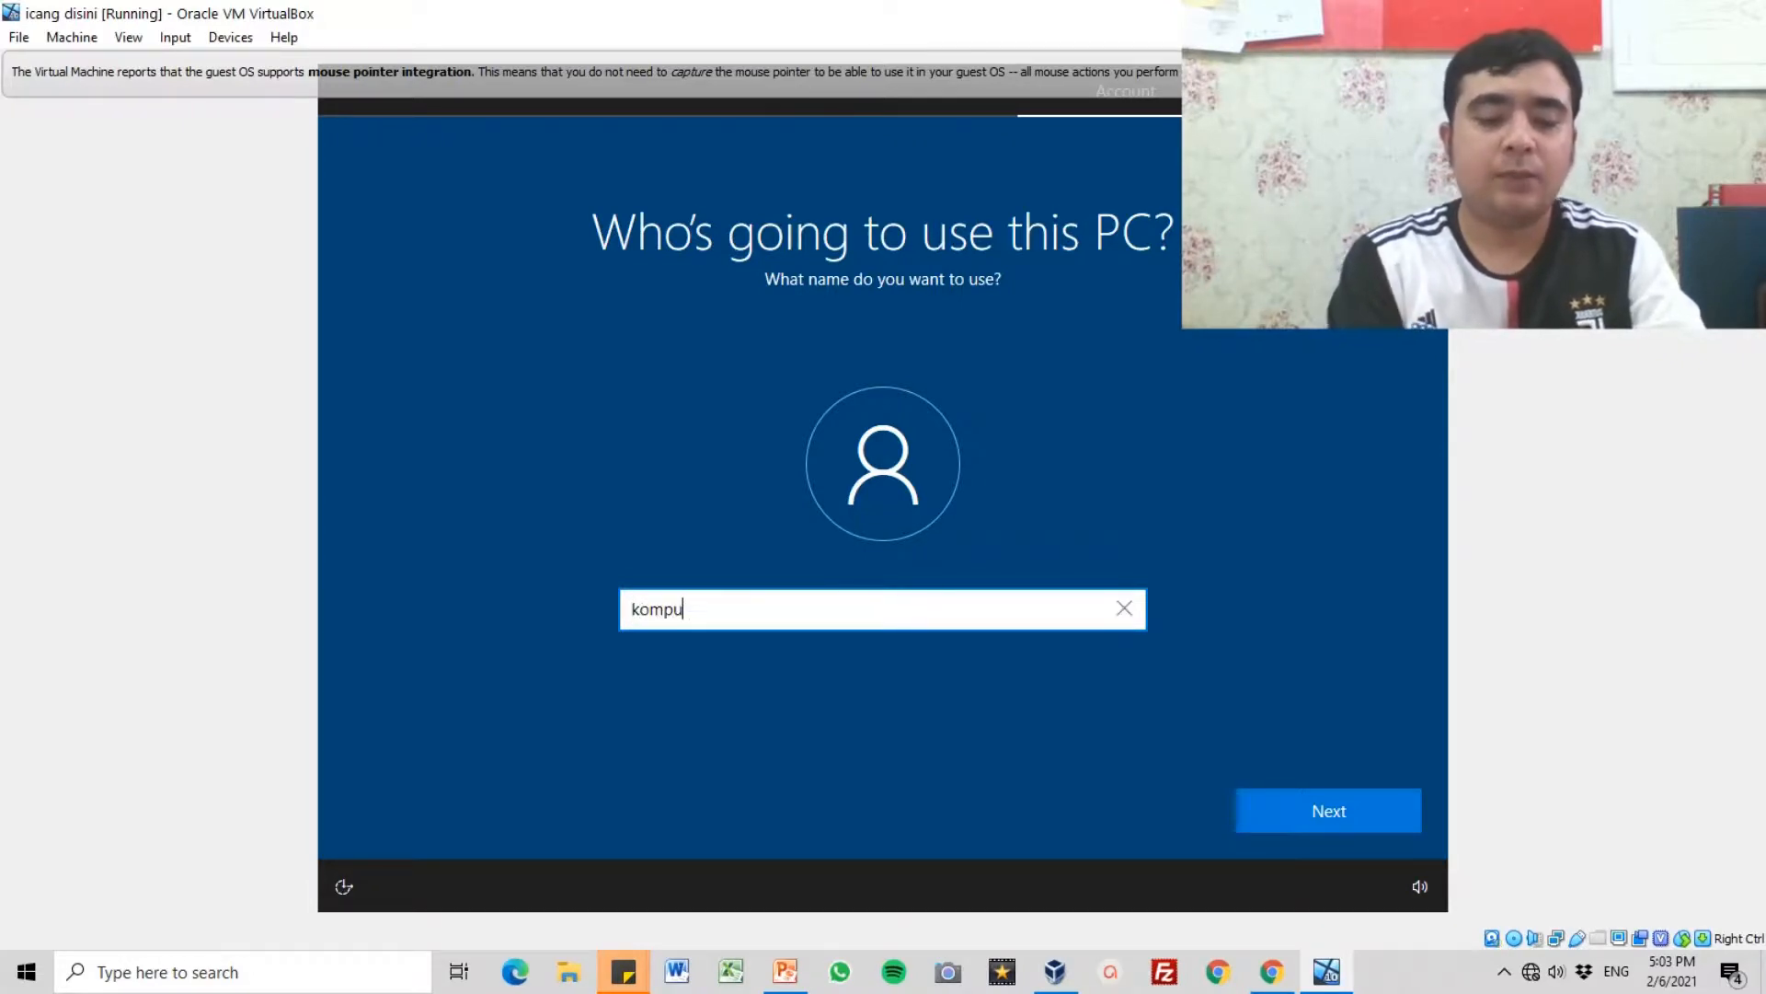
{"action": "type", "text": "ter 1"}
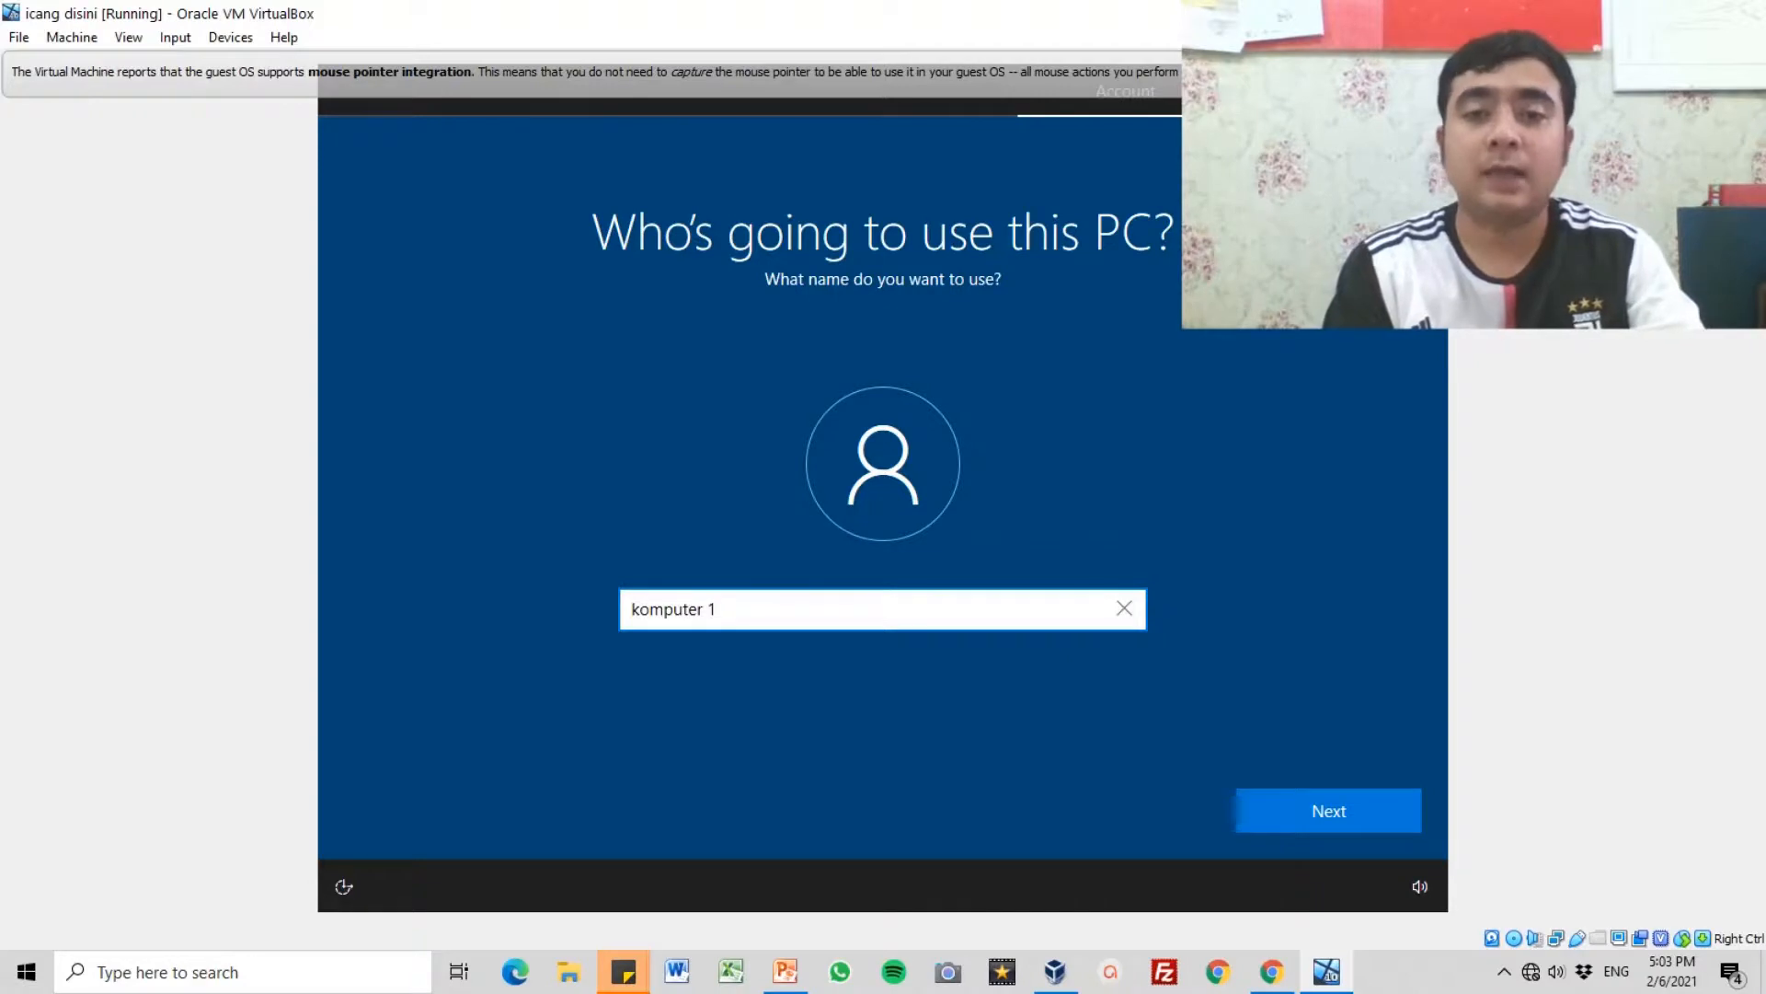
{"action": "key", "text": "BackSpace"}
{"action": "key", "text": "BackSpace"}
{"action": "key", "text": "BackSpace"}
{"action": "key", "text": "BackSpace"}
{"action": "key", "text": "BackSpace"}
{"action": "key", "text": "BackSpace"}
{"action": "key", "text": "BackSpace"}
{"action": "key", "text": "BackSpace"}
{"action": "key", "text": "BackSpace"}
{"action": "key", "text": "BackSpace"}
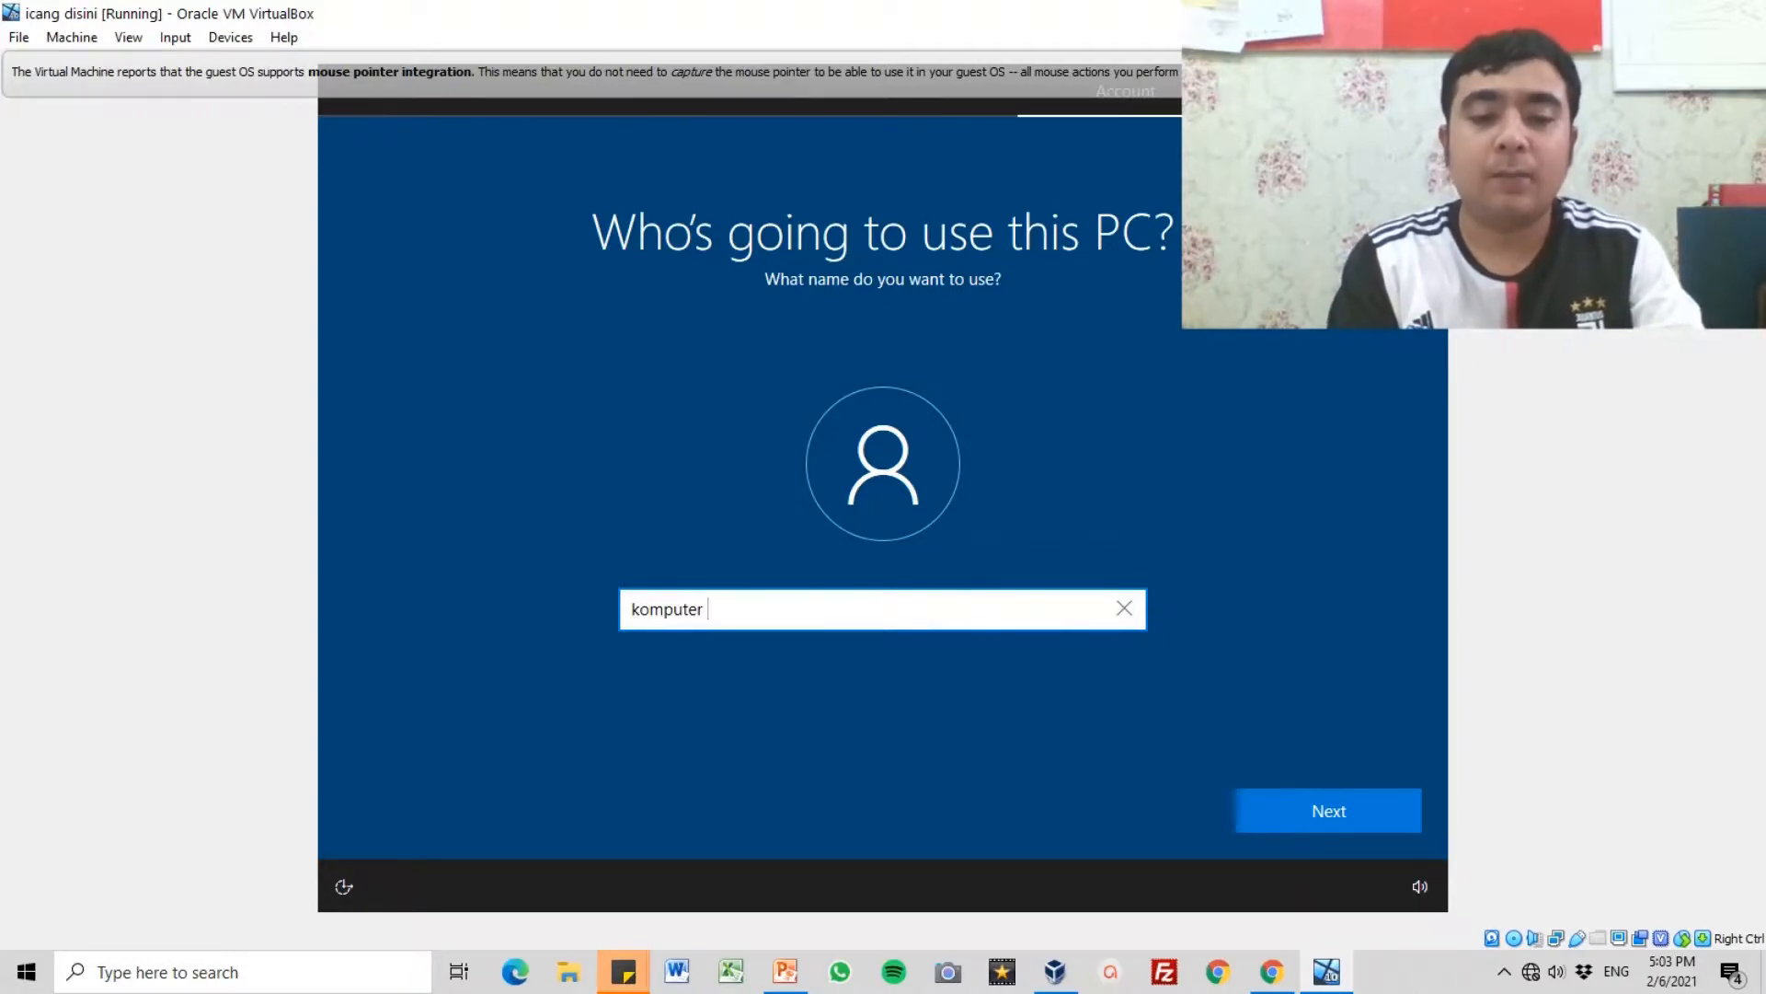
Step: Enter the user's account name for this PC and continue to the password setup
{"action": "type", "text": "icang"}
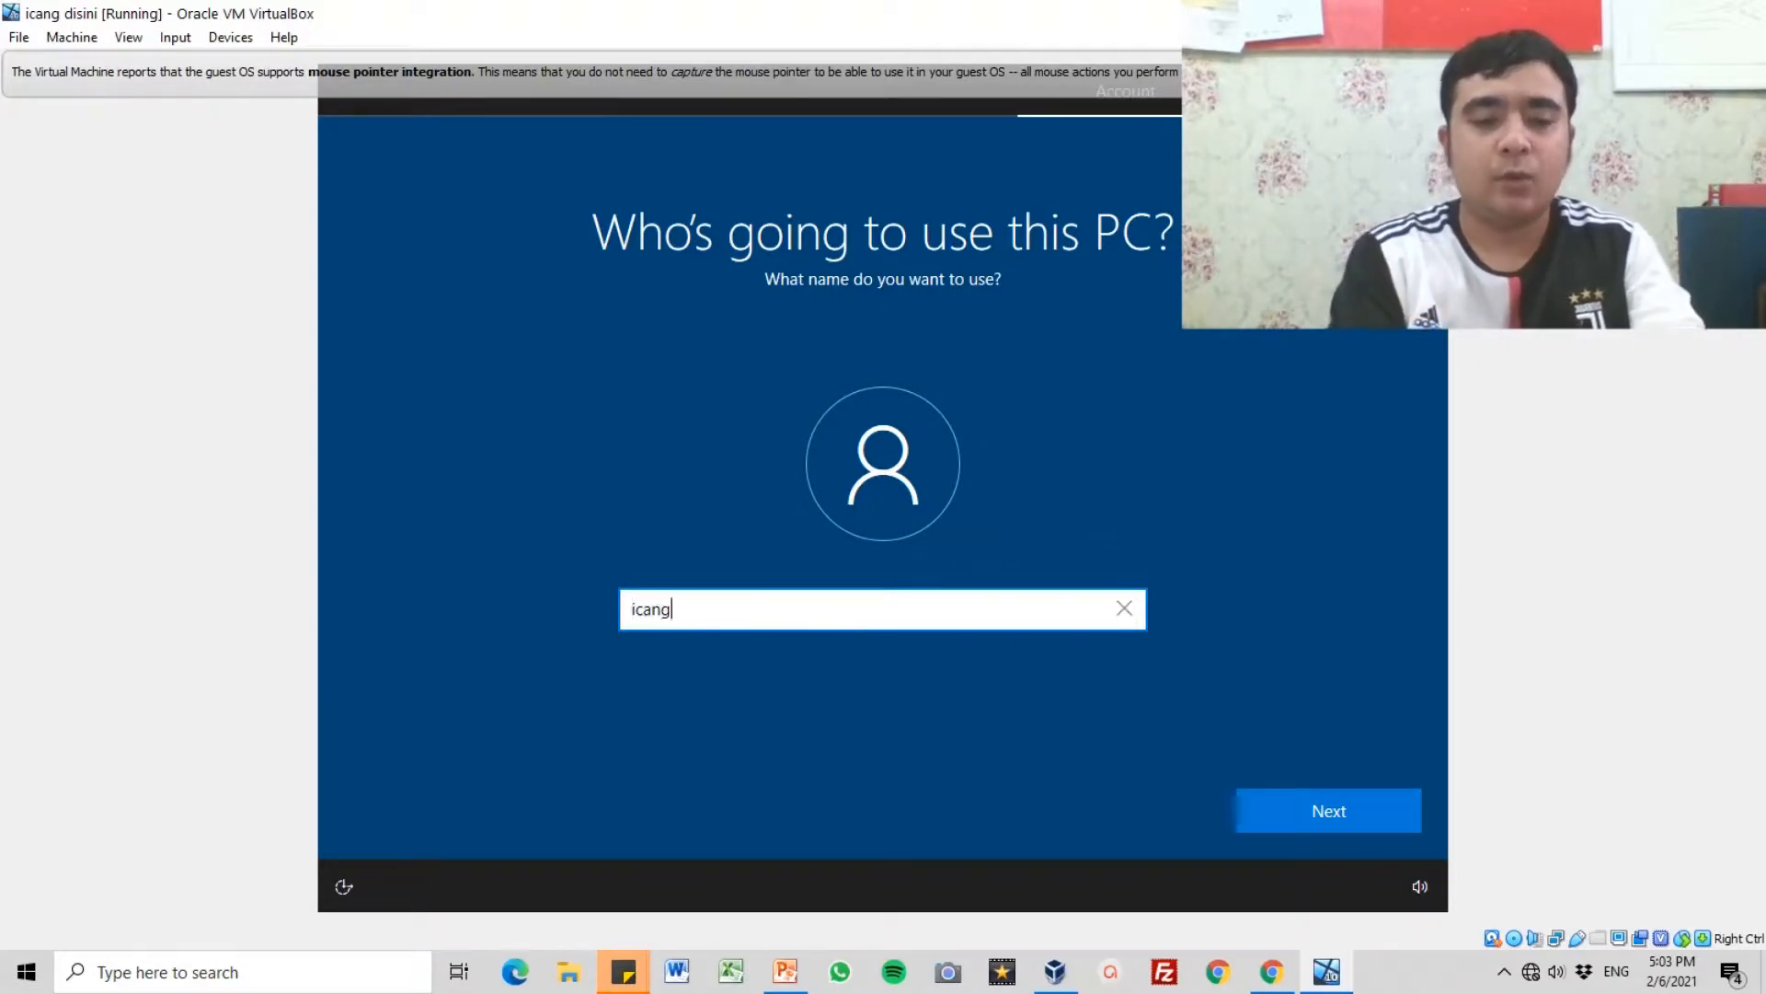
{"action": "type", "text": " disini"}
{"action": "key", "text": "BackSpace"}
{"action": "key", "text": "BackSpace"}
{"action": "key", "text": "BackSpace"}
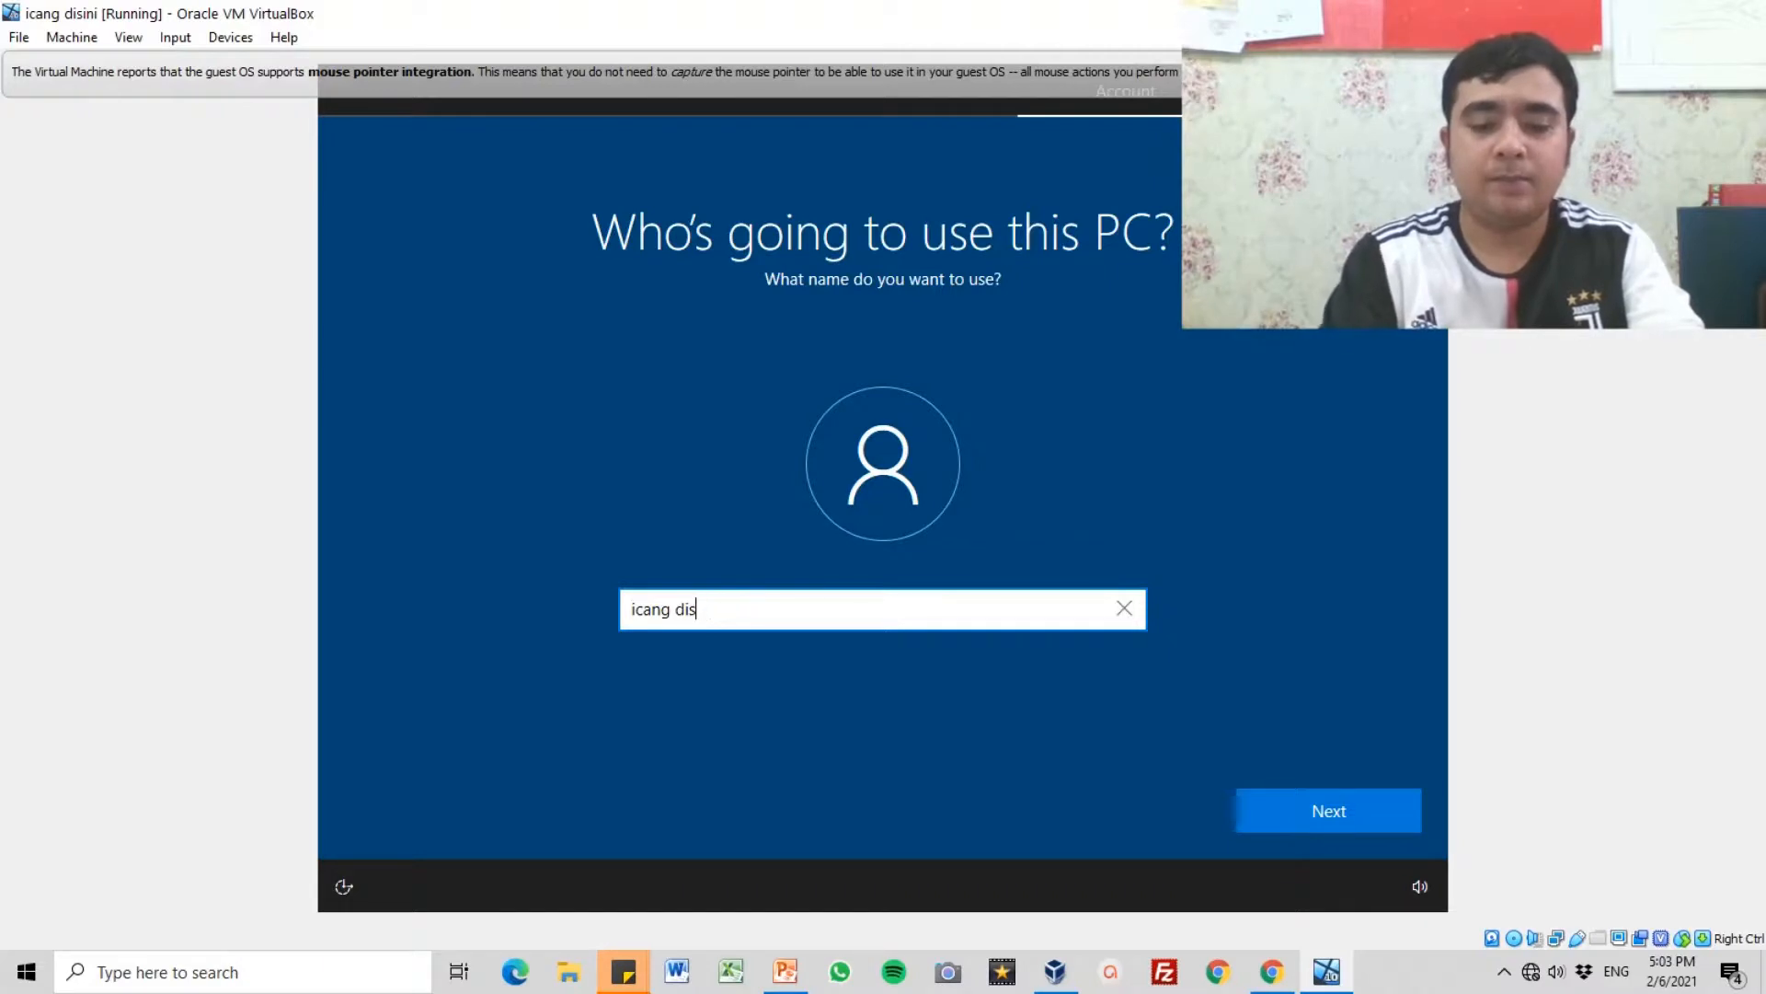
{"action": "type", "text": "ini"}
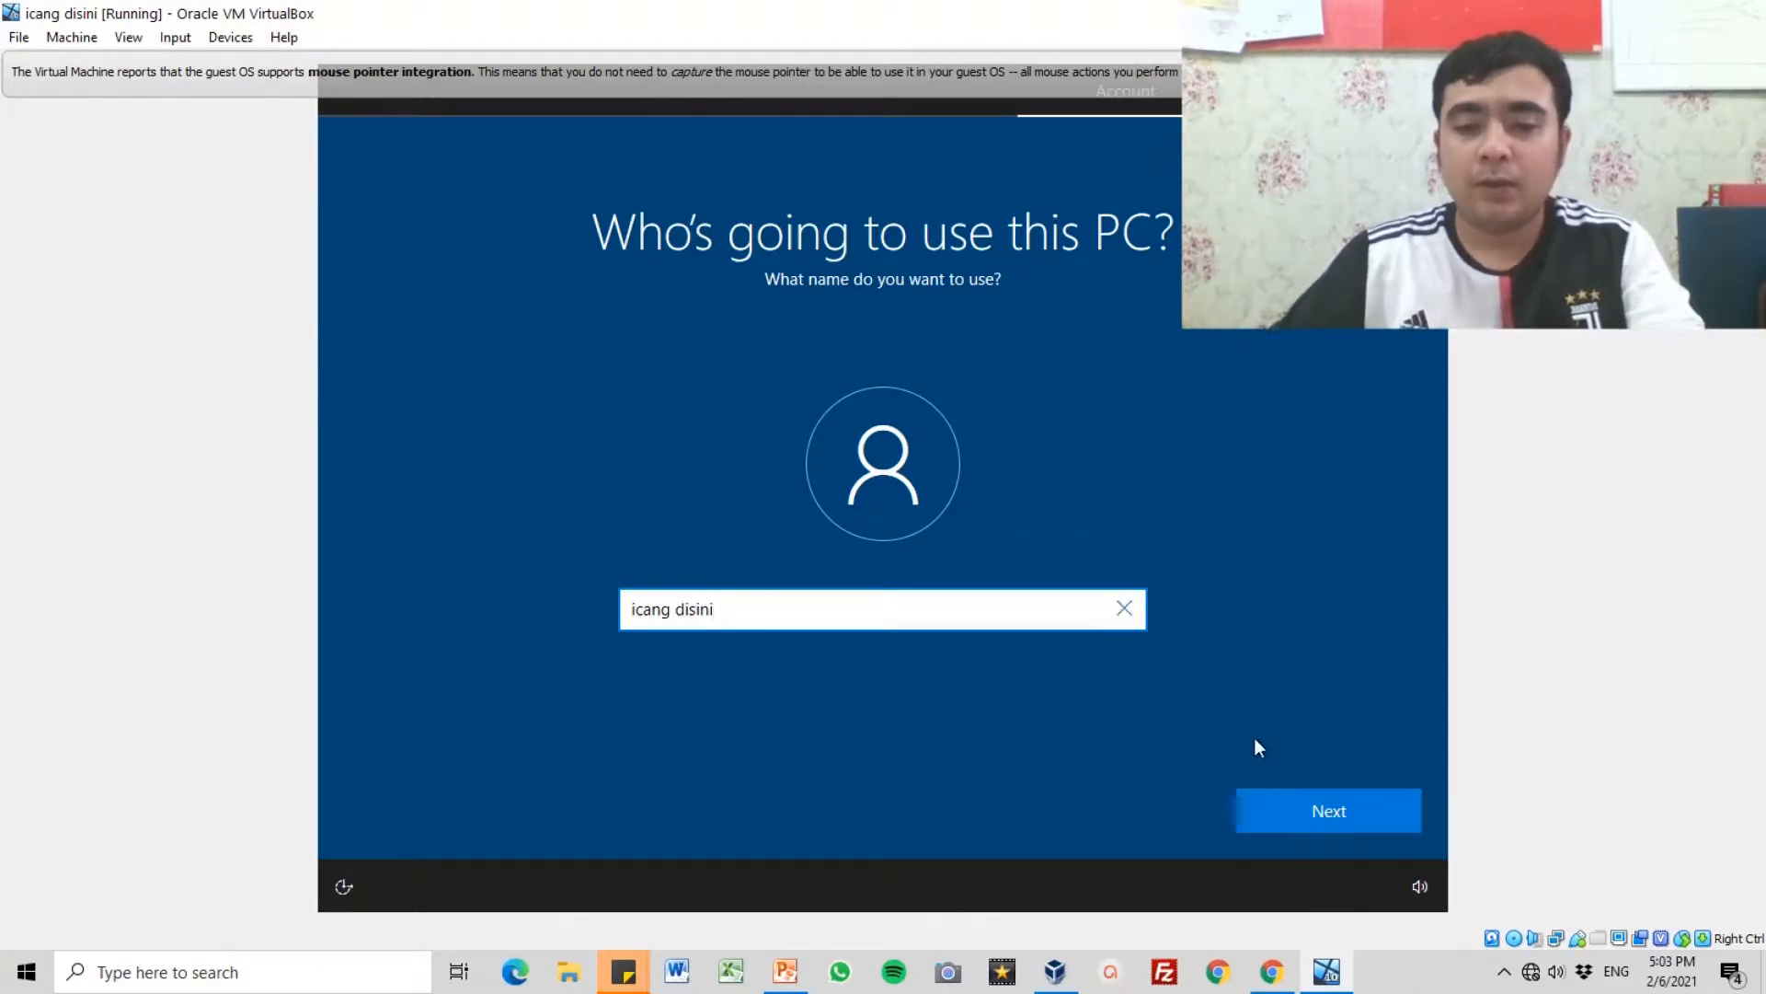
{"action": "left_click", "coordinate": [1309, 815]}
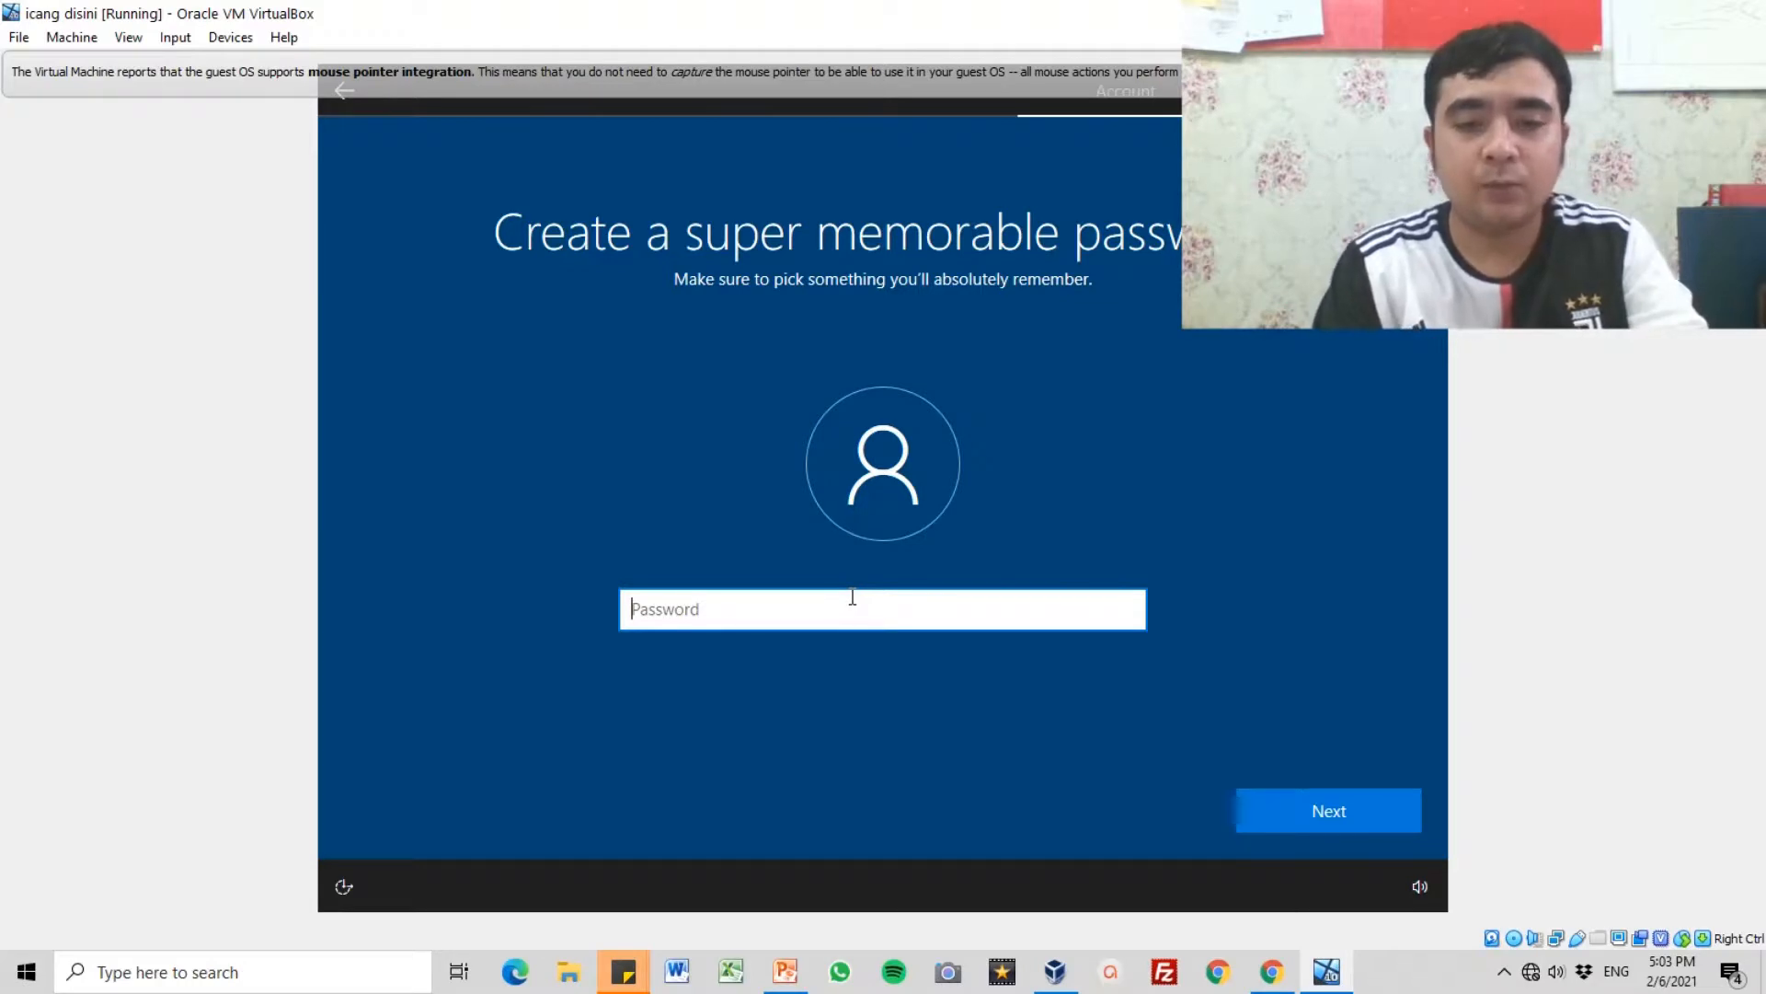
Step: Create the account password, confirm it by entering the same password again, and continue
{"action": "type", "text": "•••••"}
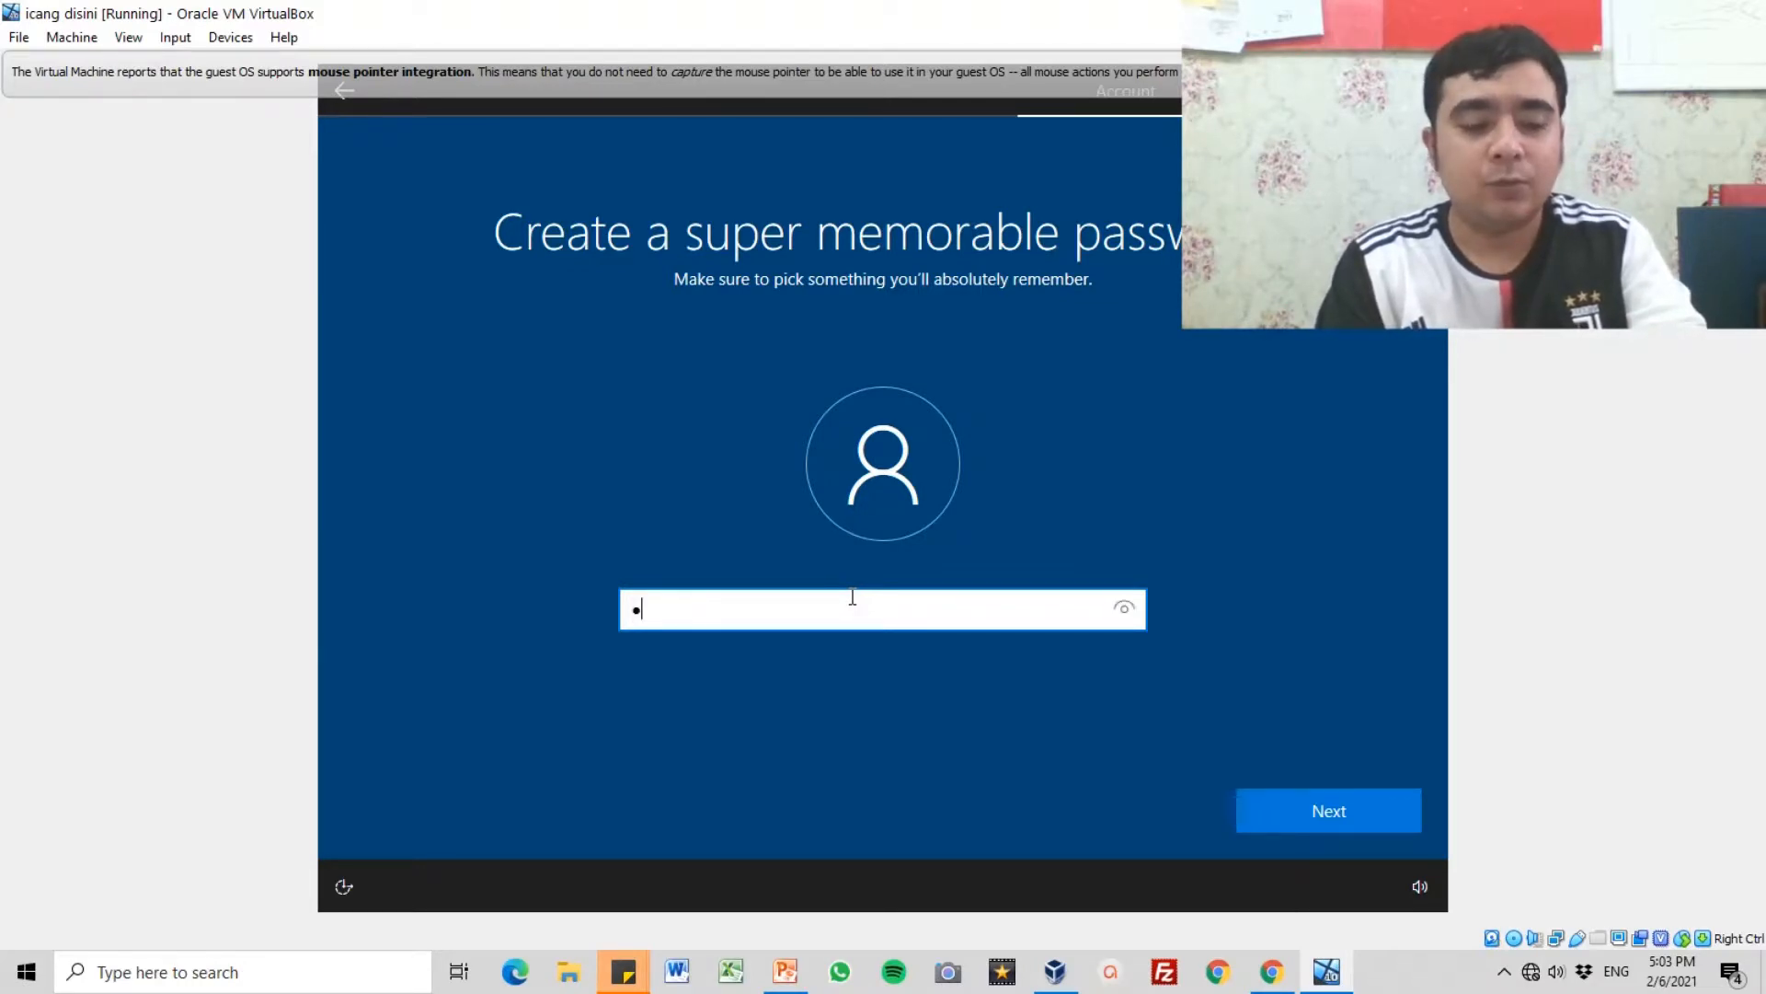
{"action": "type", "text": "•••"}
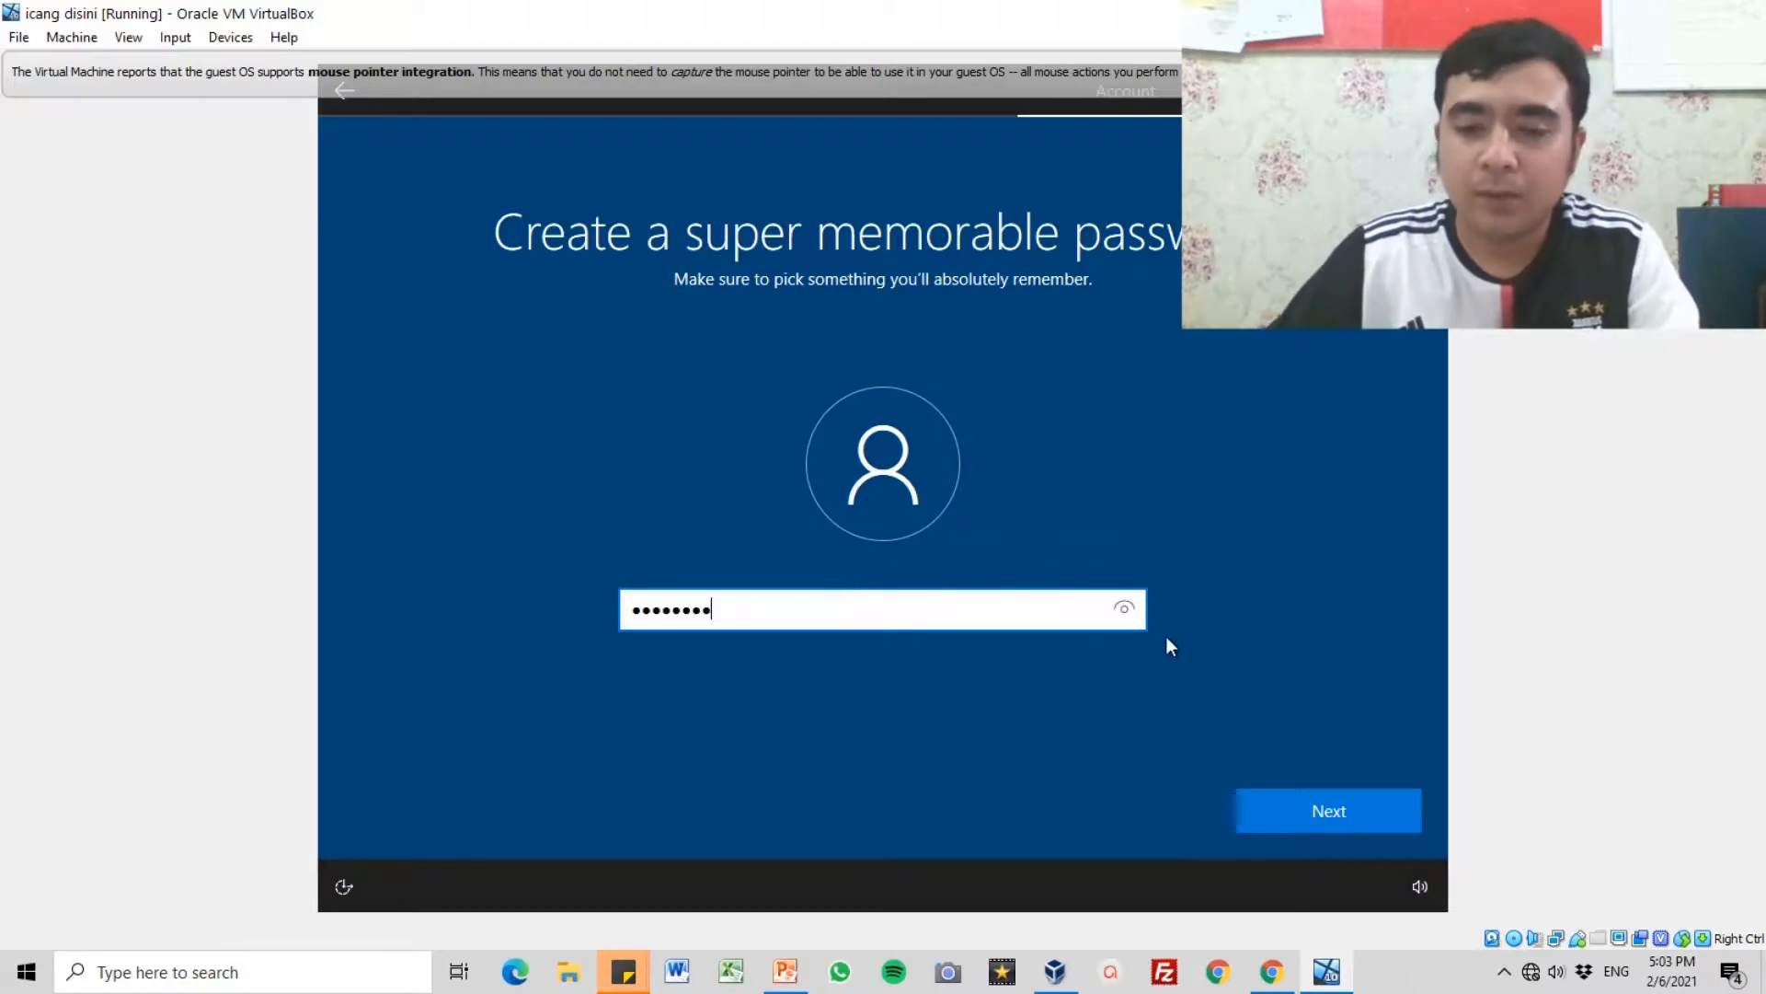
{"action": "left_click", "coordinate": [1124, 610]}
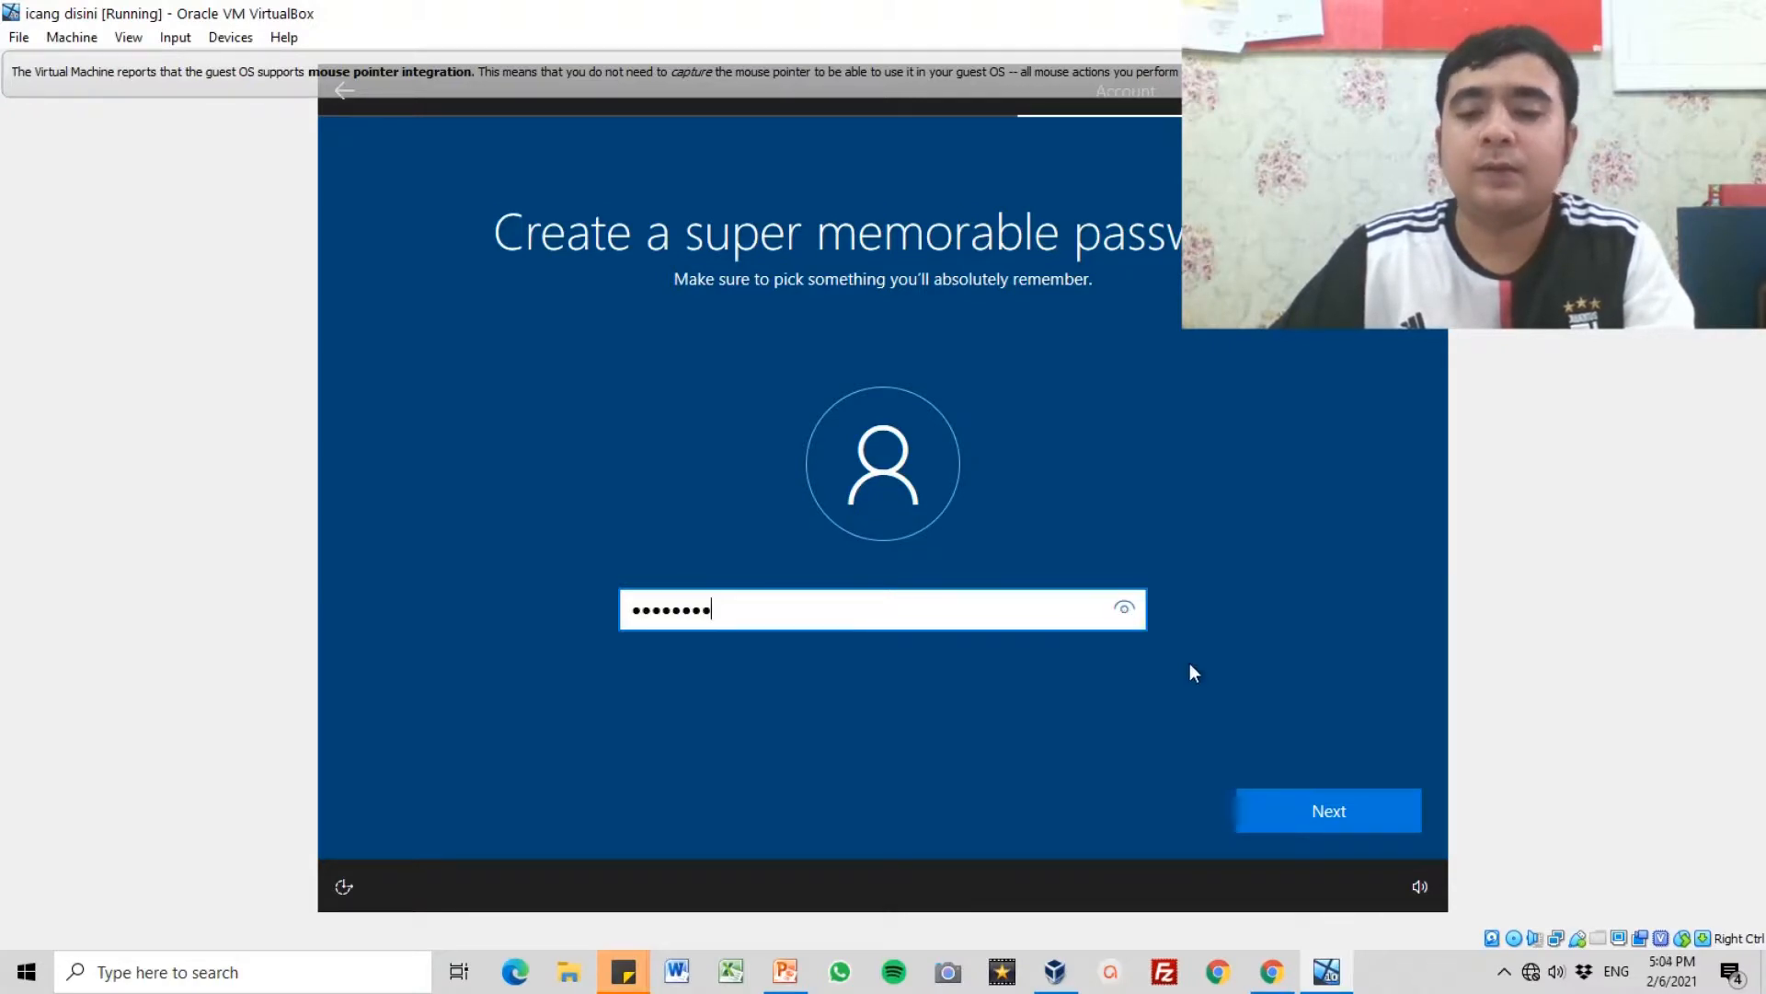
{"action": "left_click", "coordinate": [1345, 819]}
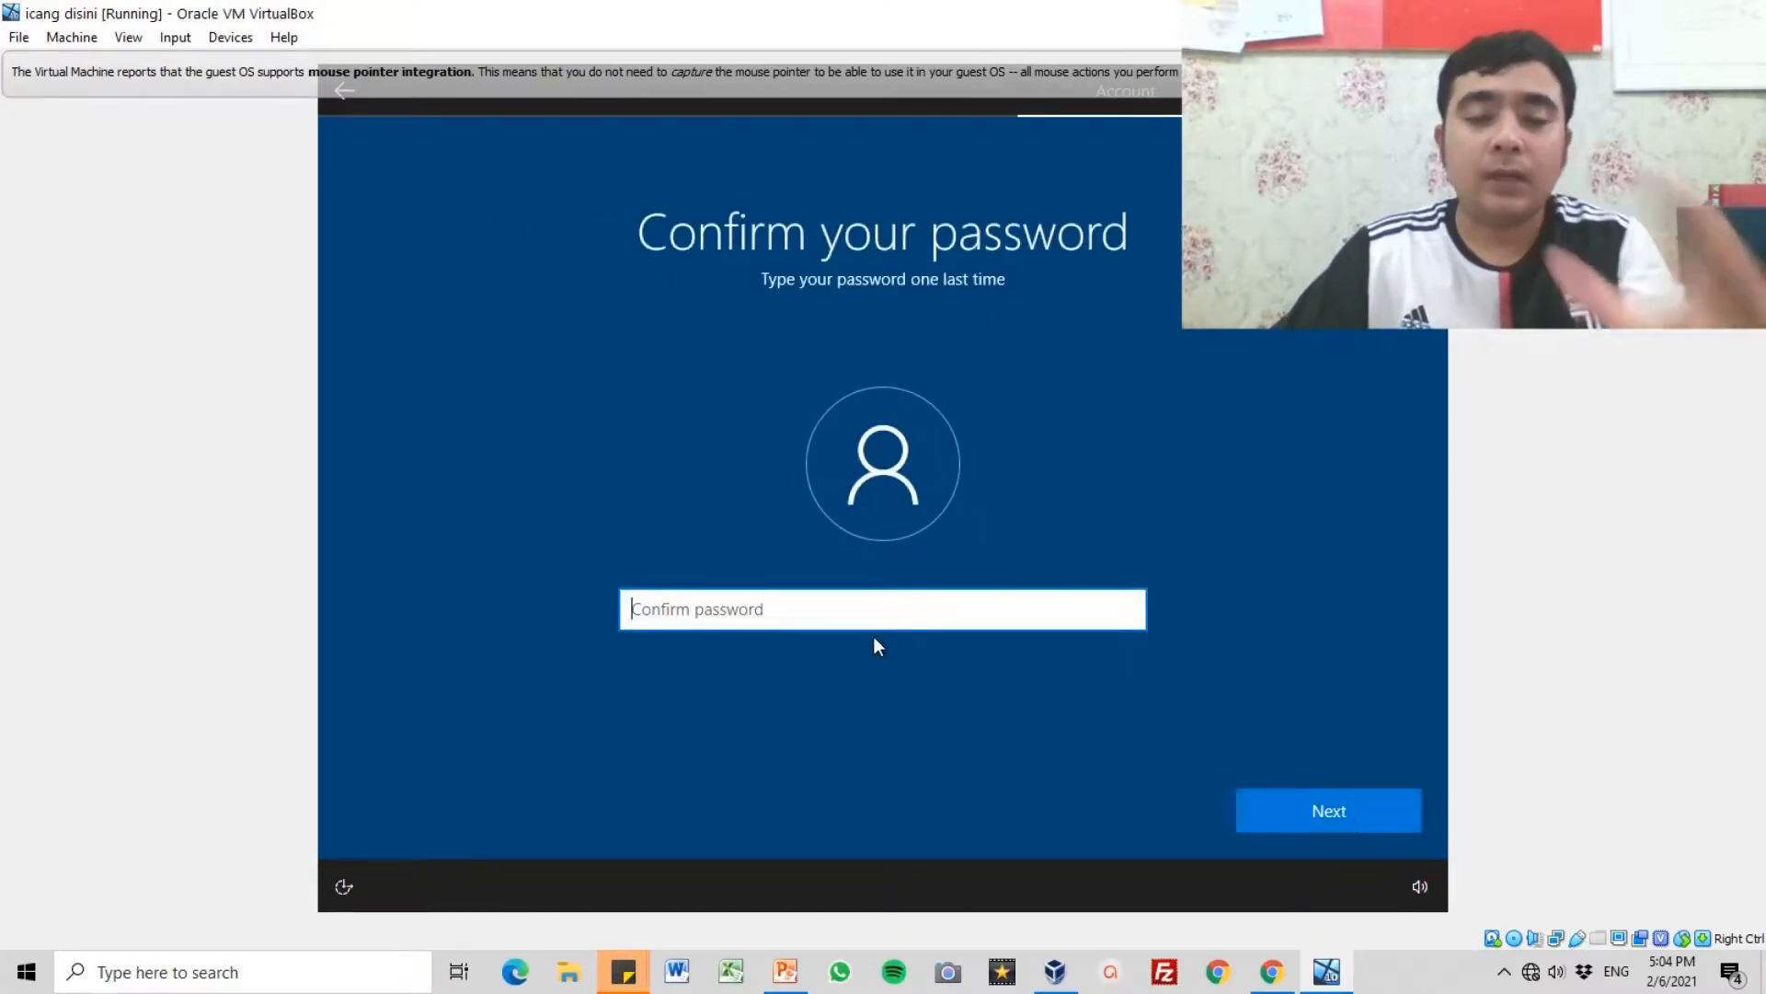
{"action": "type", "text": "***"}
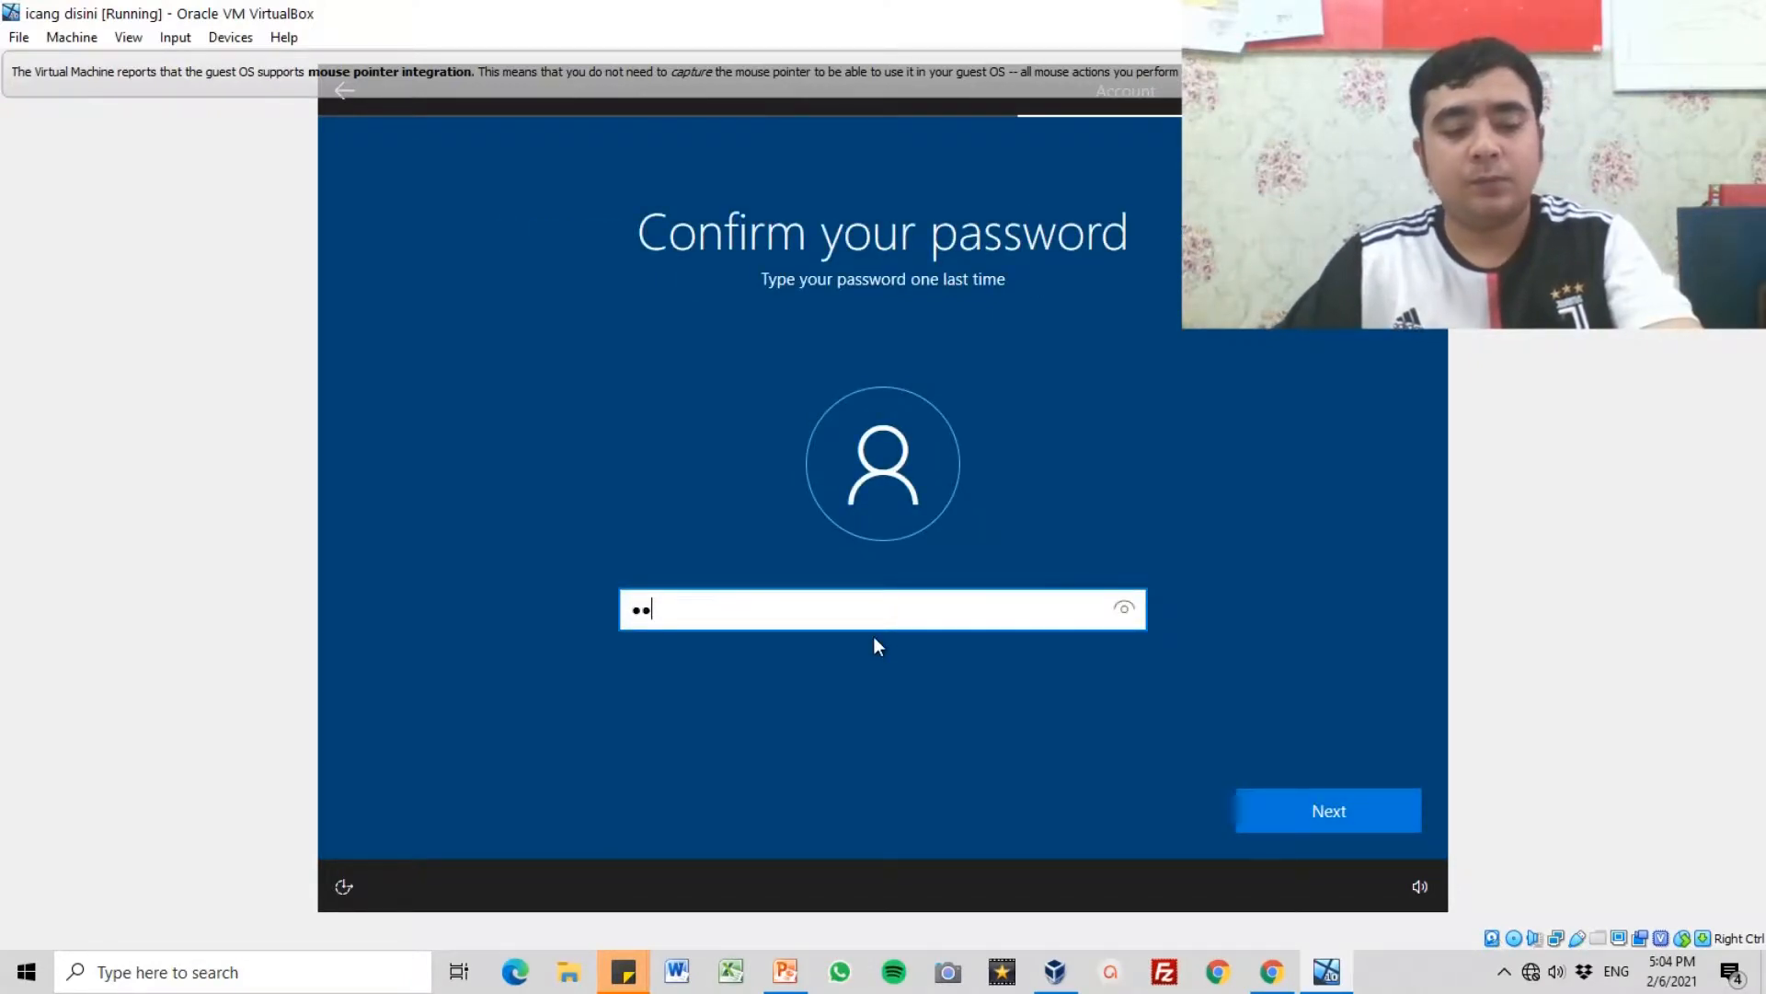
{"action": "type", "text": "*****"}
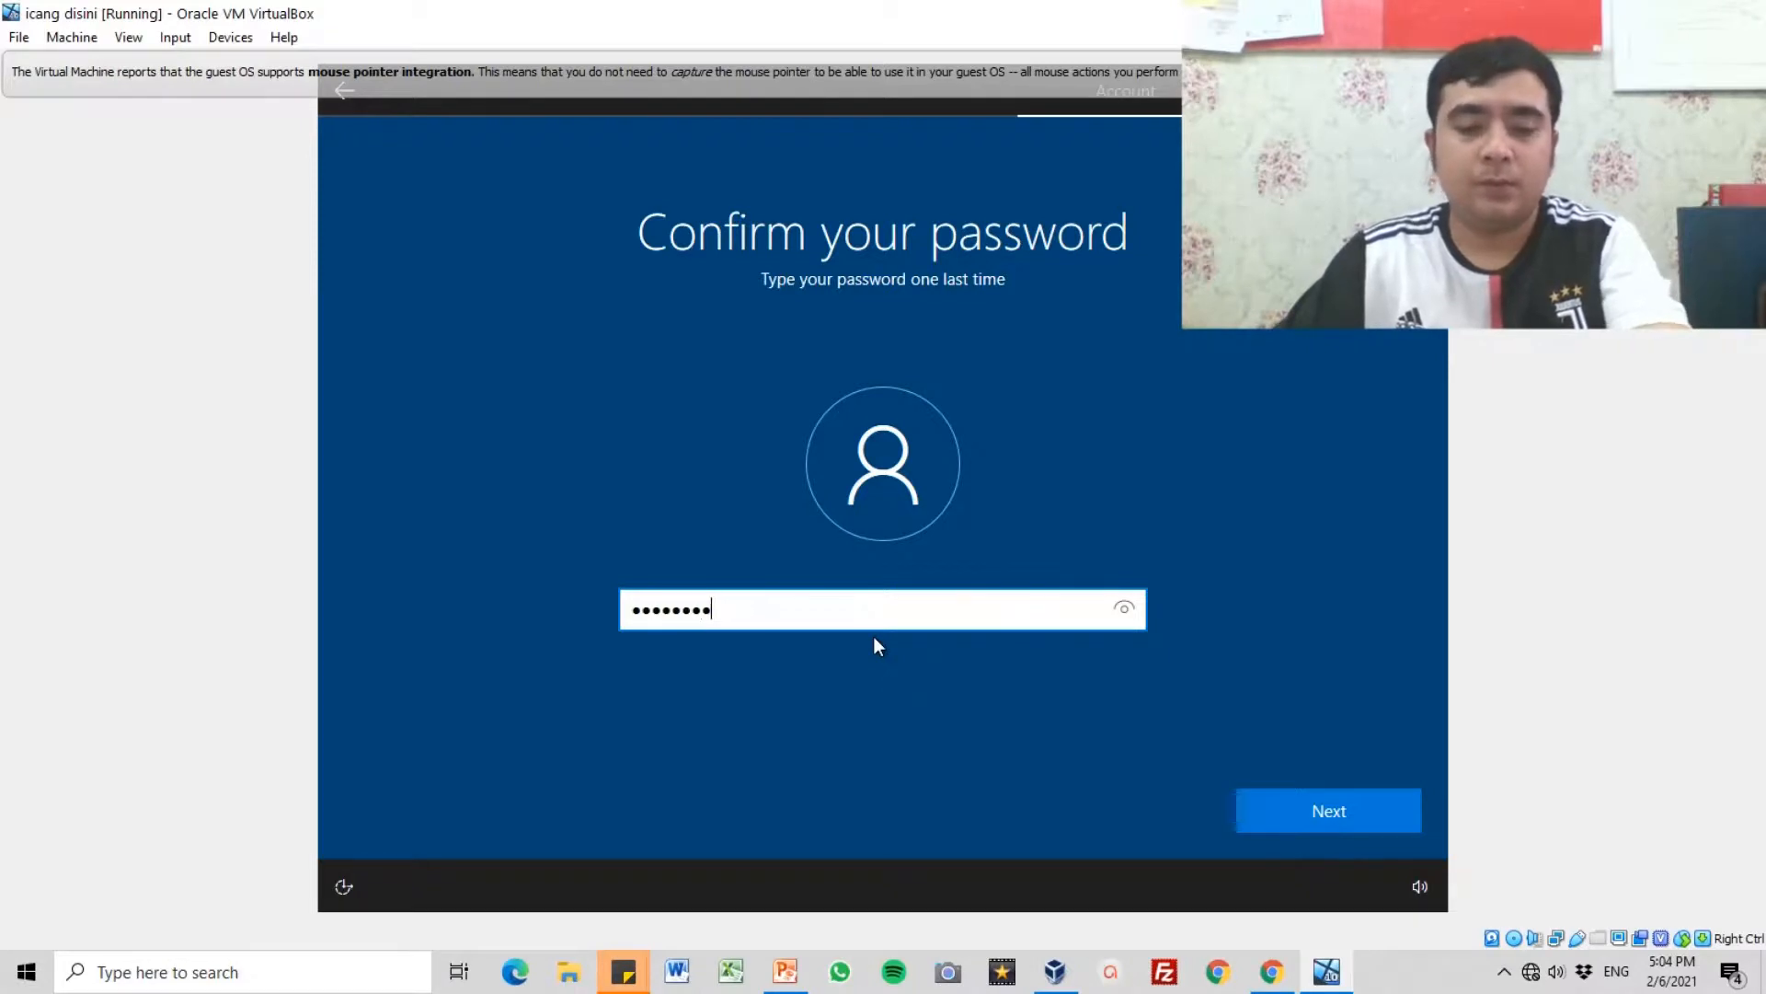
{"action": "left_click", "coordinate": [1323, 809]}
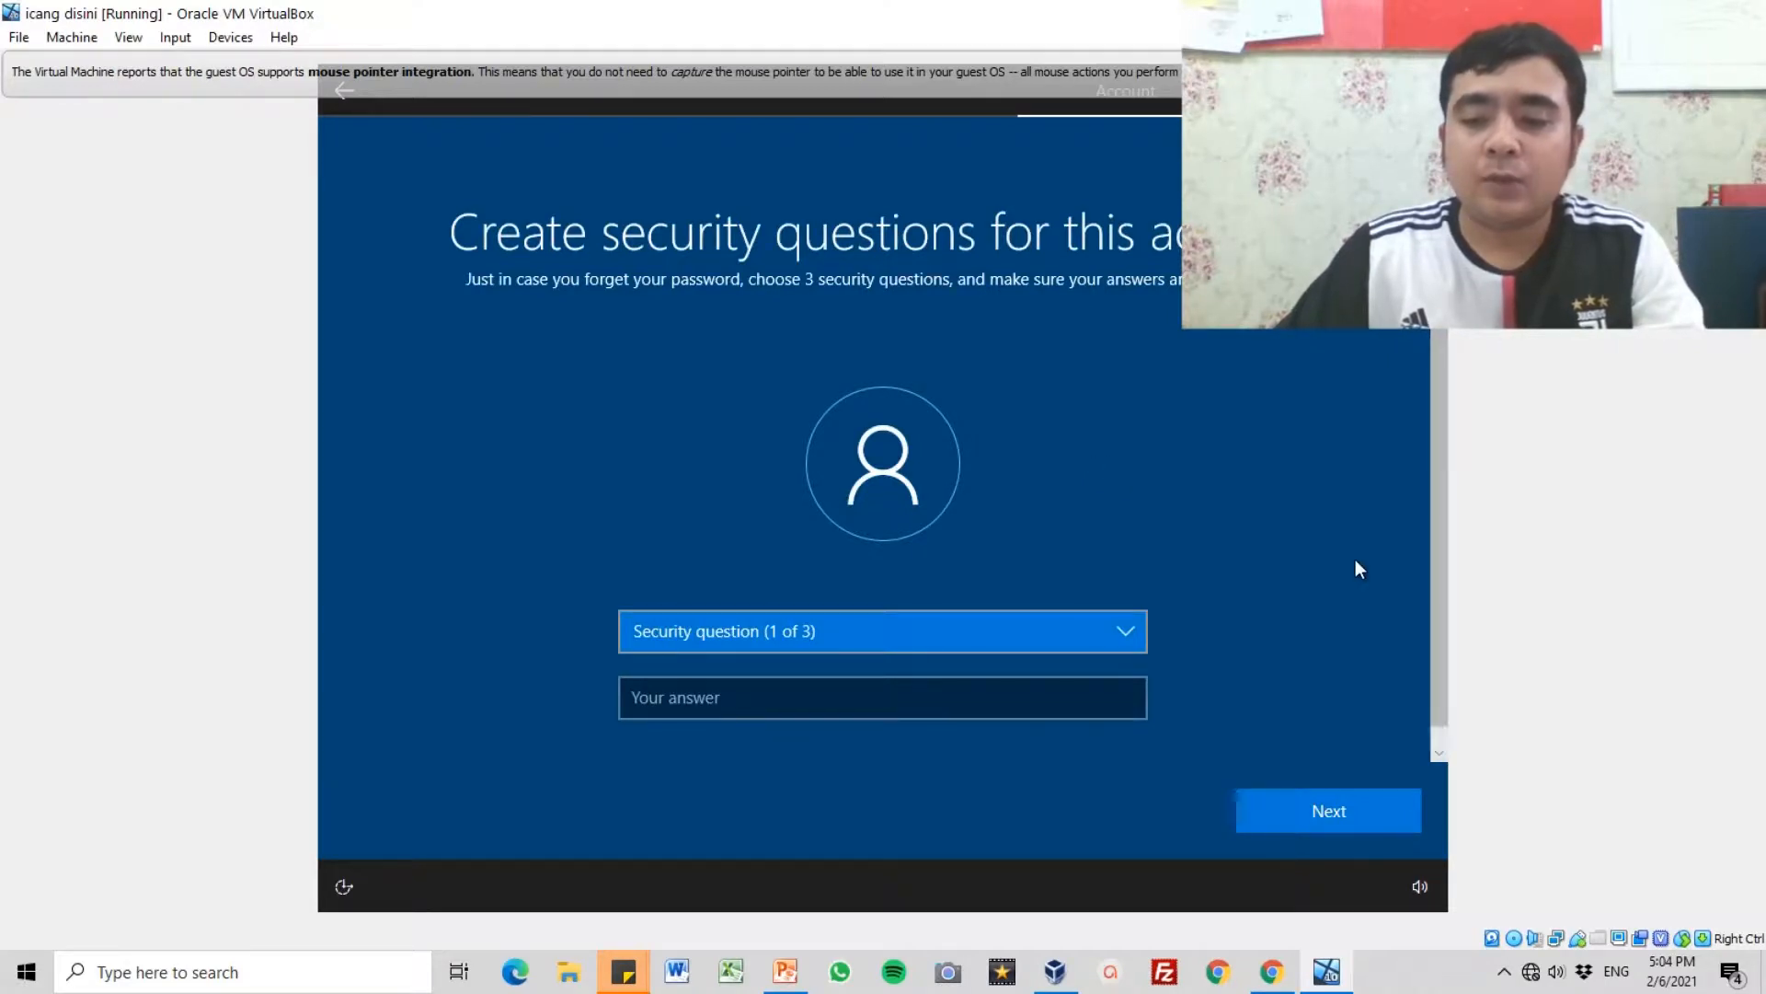
Step: Set the first security question to "What was your first pet's name?" and submit the pet's name as its answer
{"action": "scroll", "coordinate": [1355, 559], "scroll_direction": "down", "scroll_amount": 1}
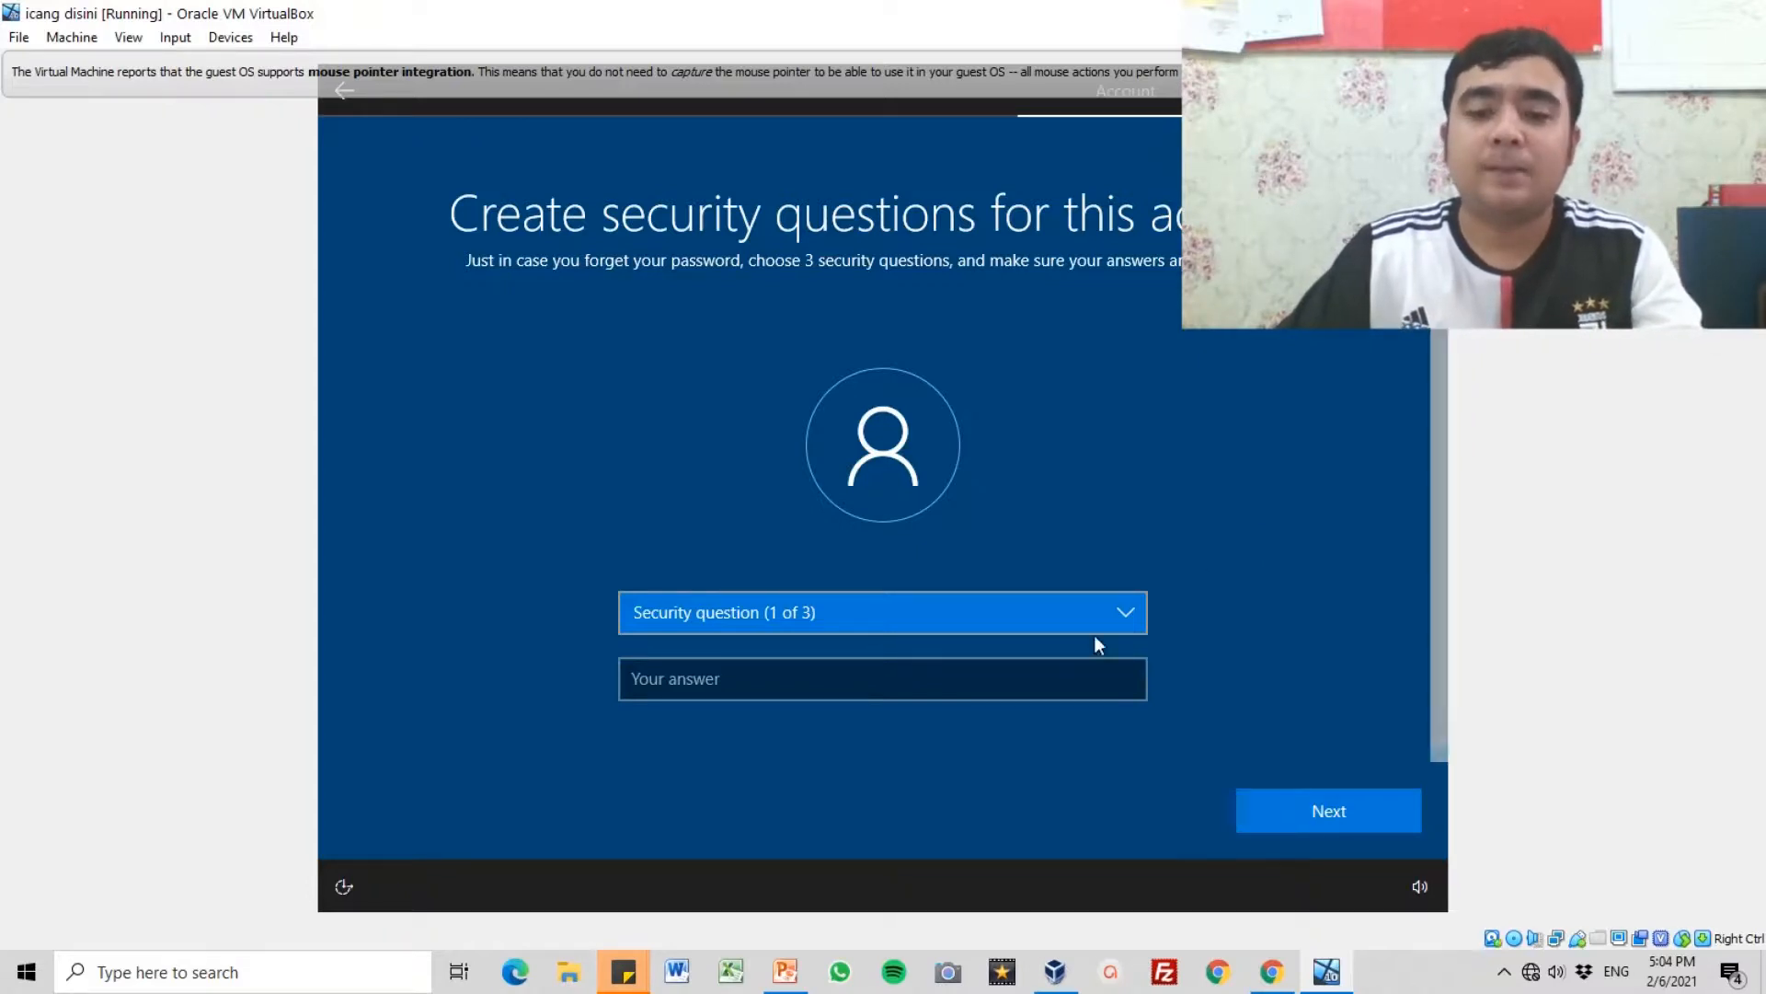
{"action": "left_click", "coordinate": [1113, 611]}
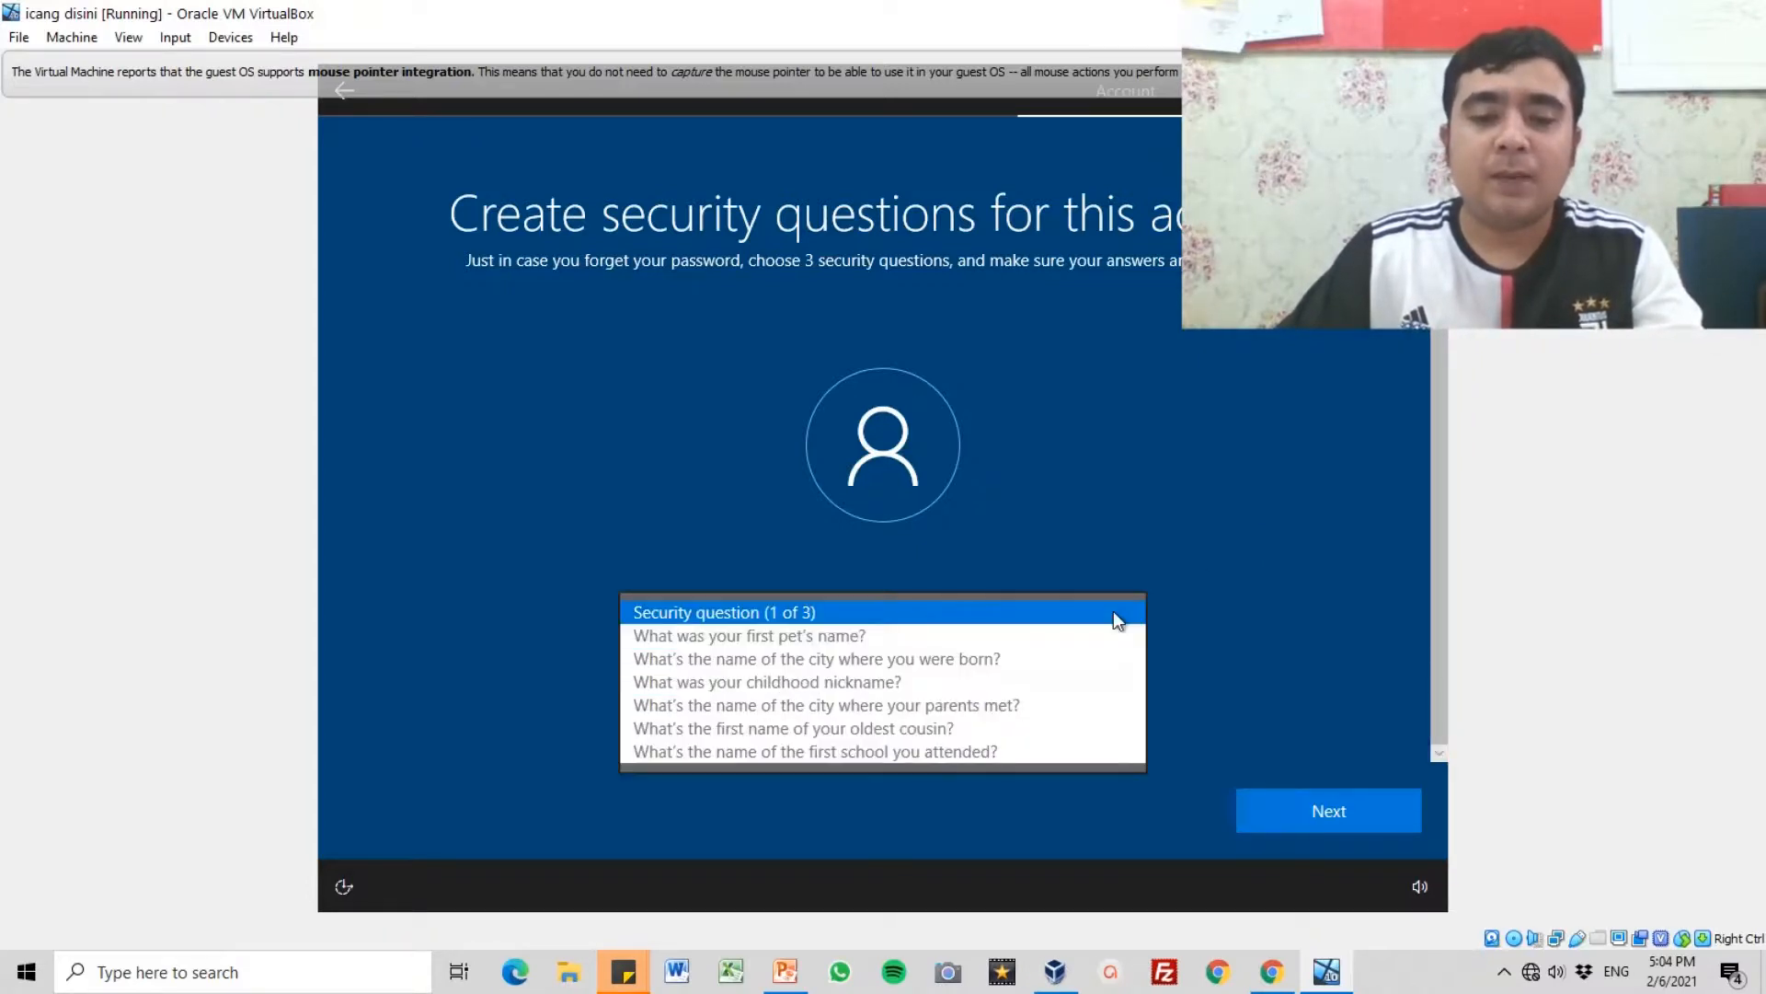
{"action": "left_click", "coordinate": [870, 635]}
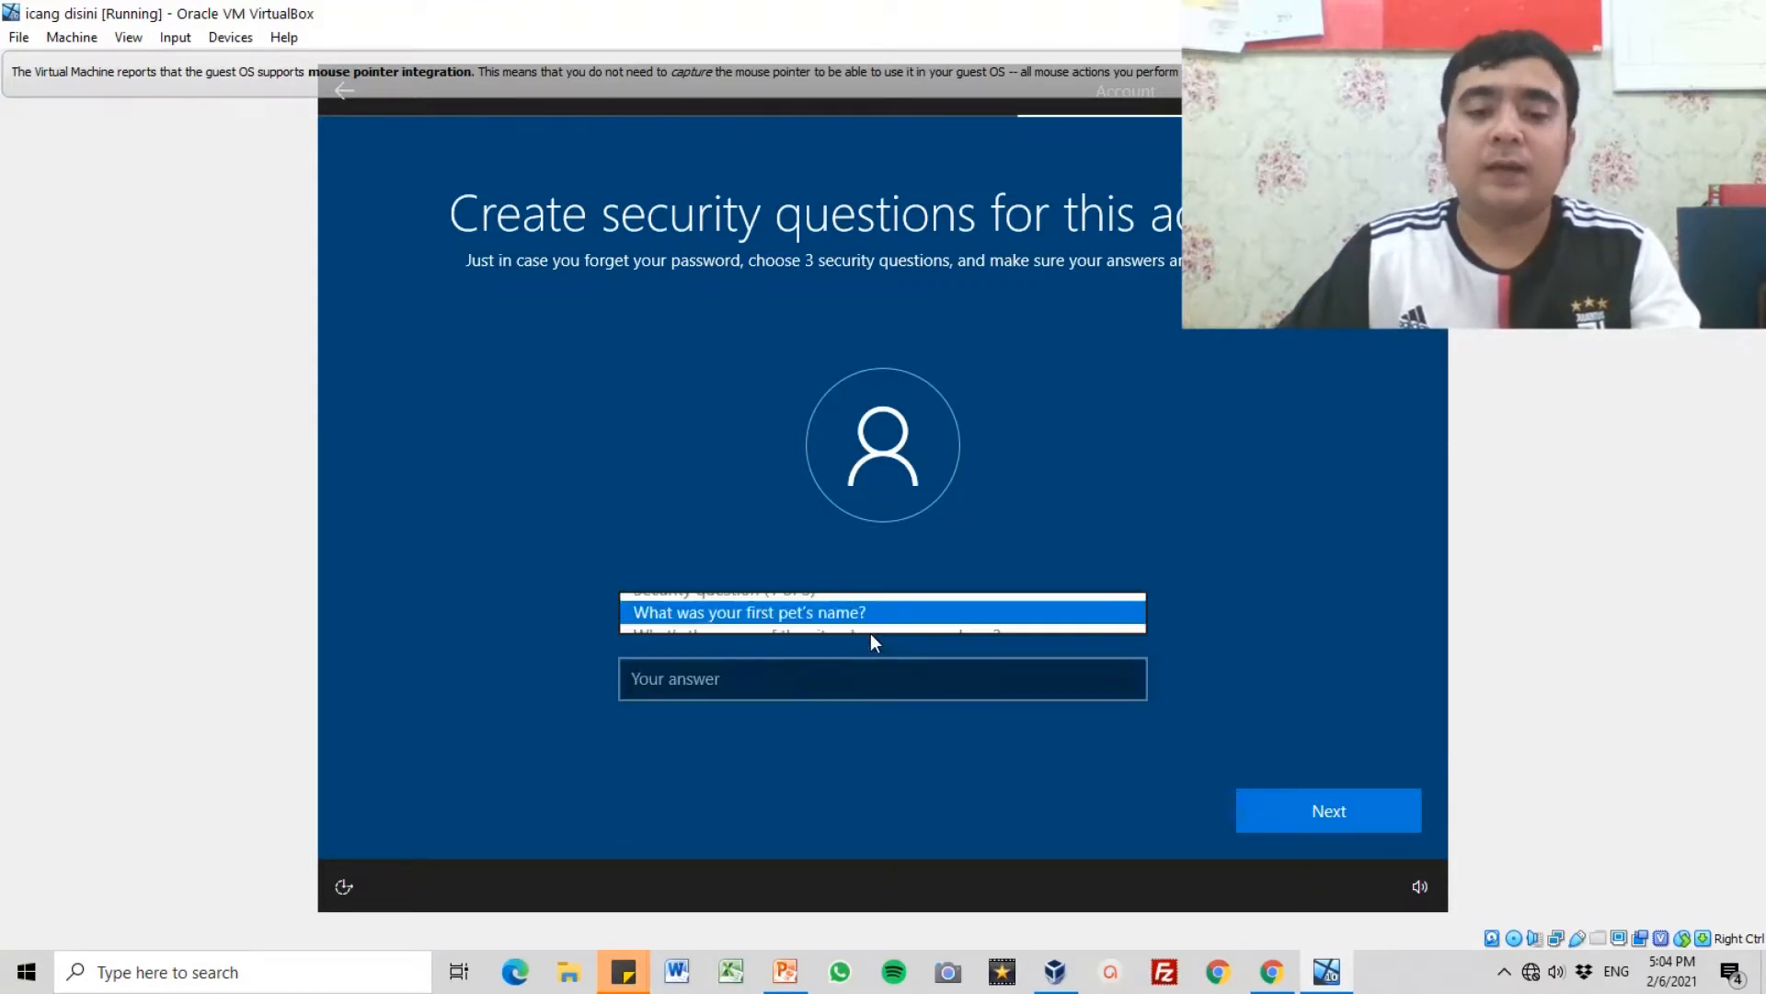
{"action": "left_click", "coordinate": [815, 672]}
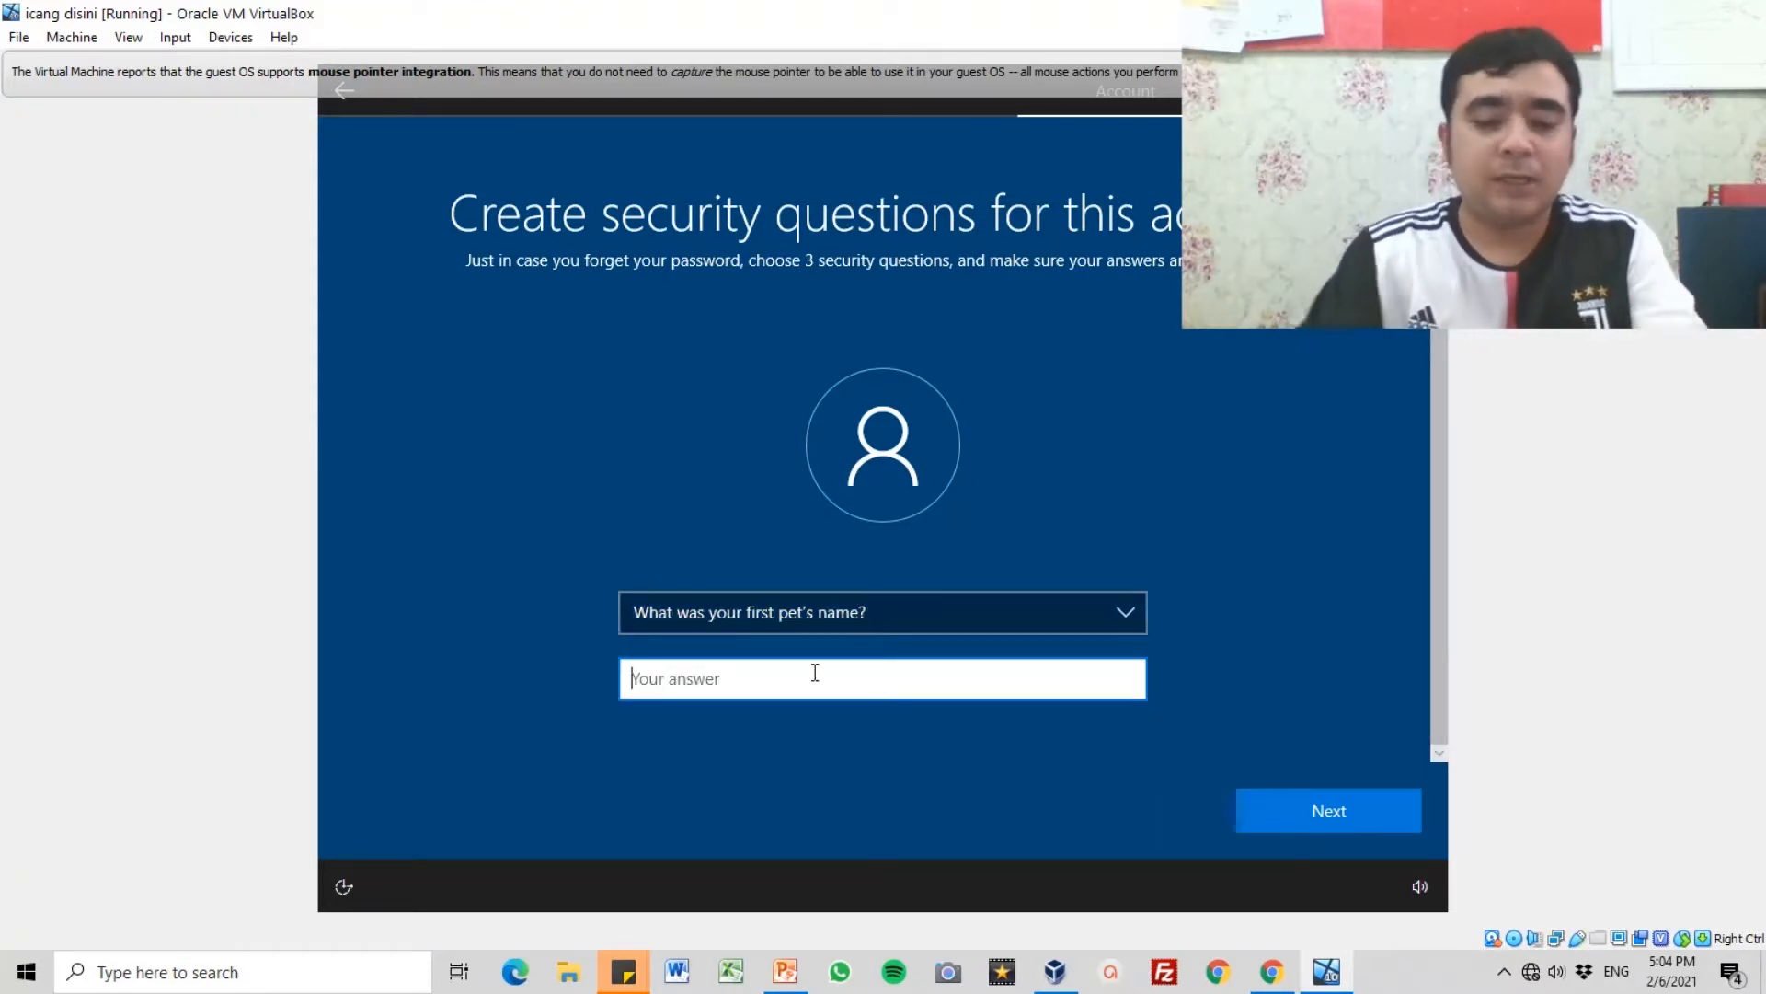
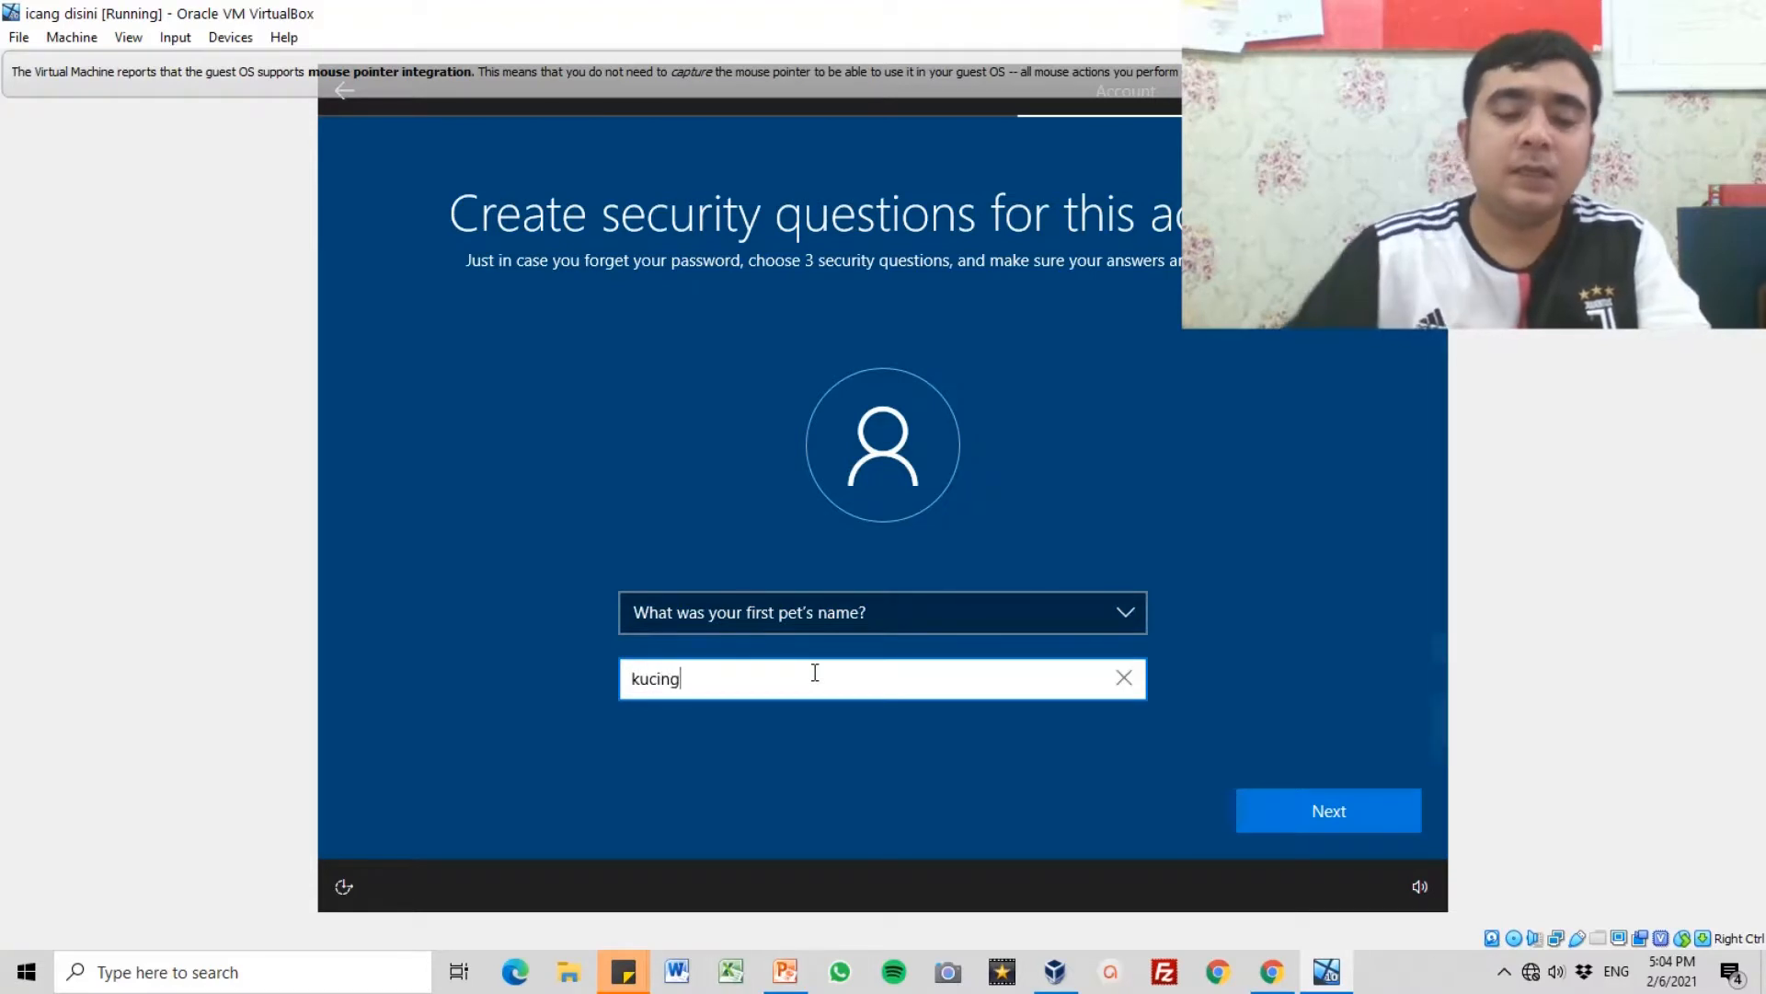
{"action": "left_click", "coordinate": [1291, 804]}
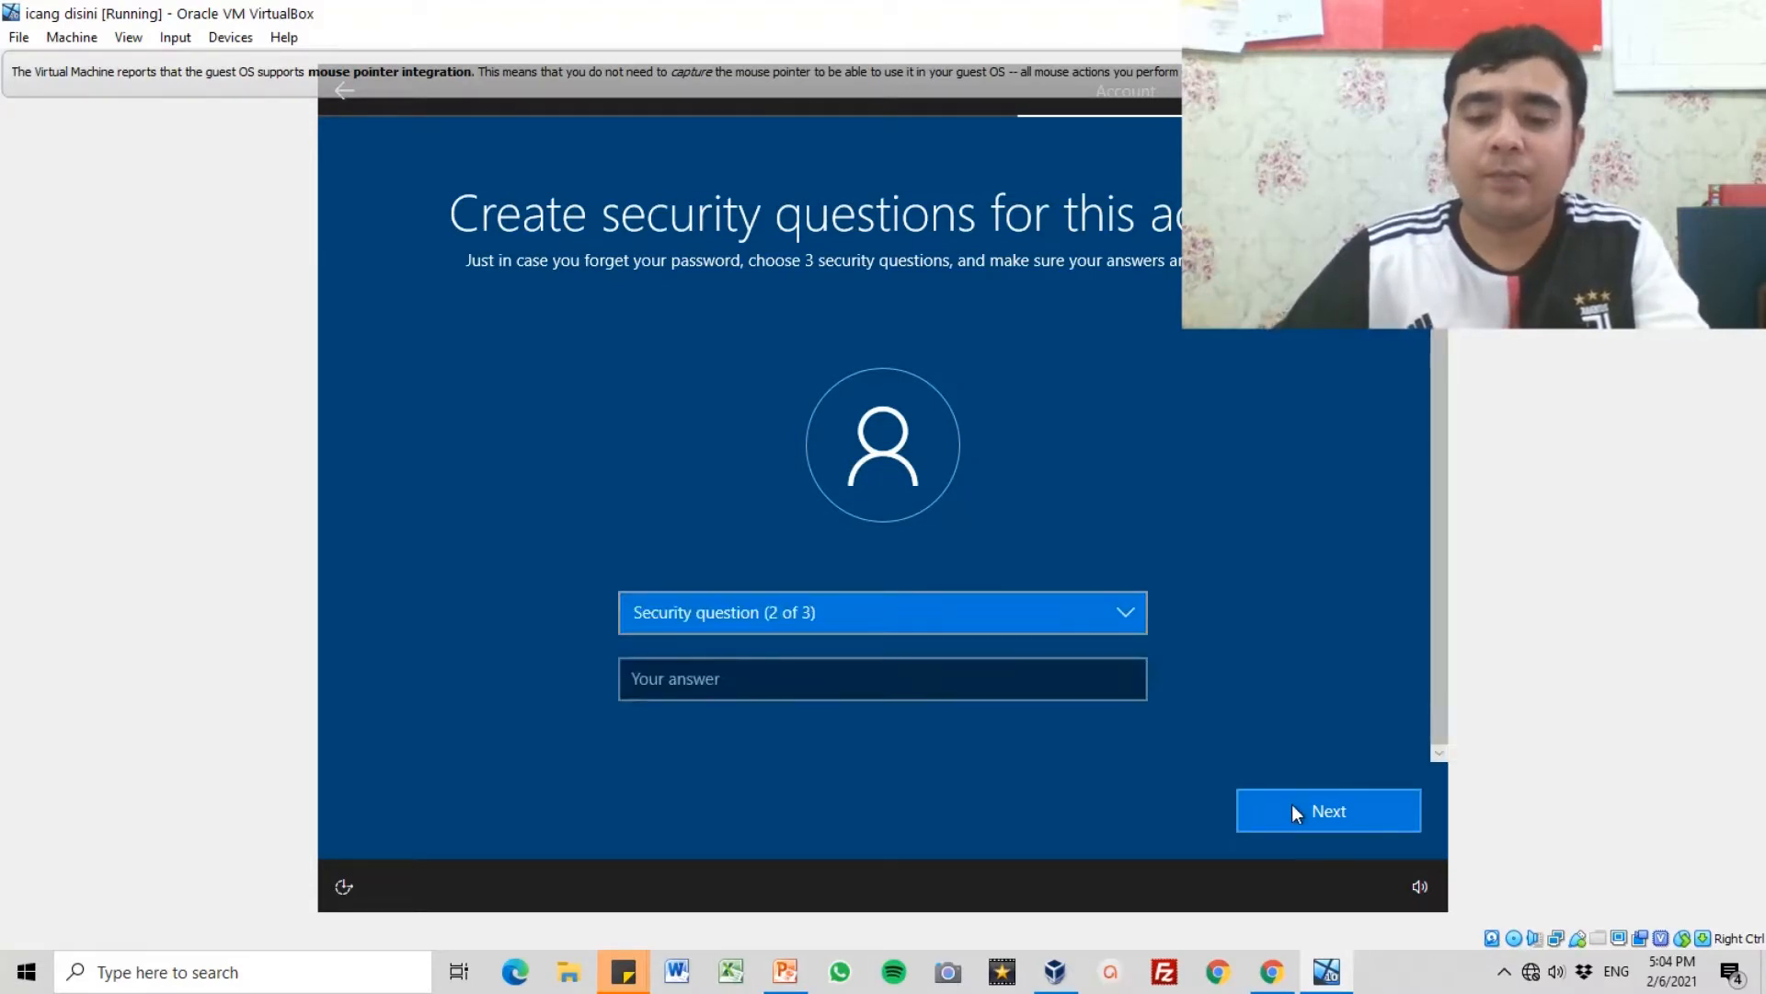
Step: Set the second security question to "What's the name of the city where you were born?" and submit the birth city
{"action": "left_click", "coordinate": [975, 607]}
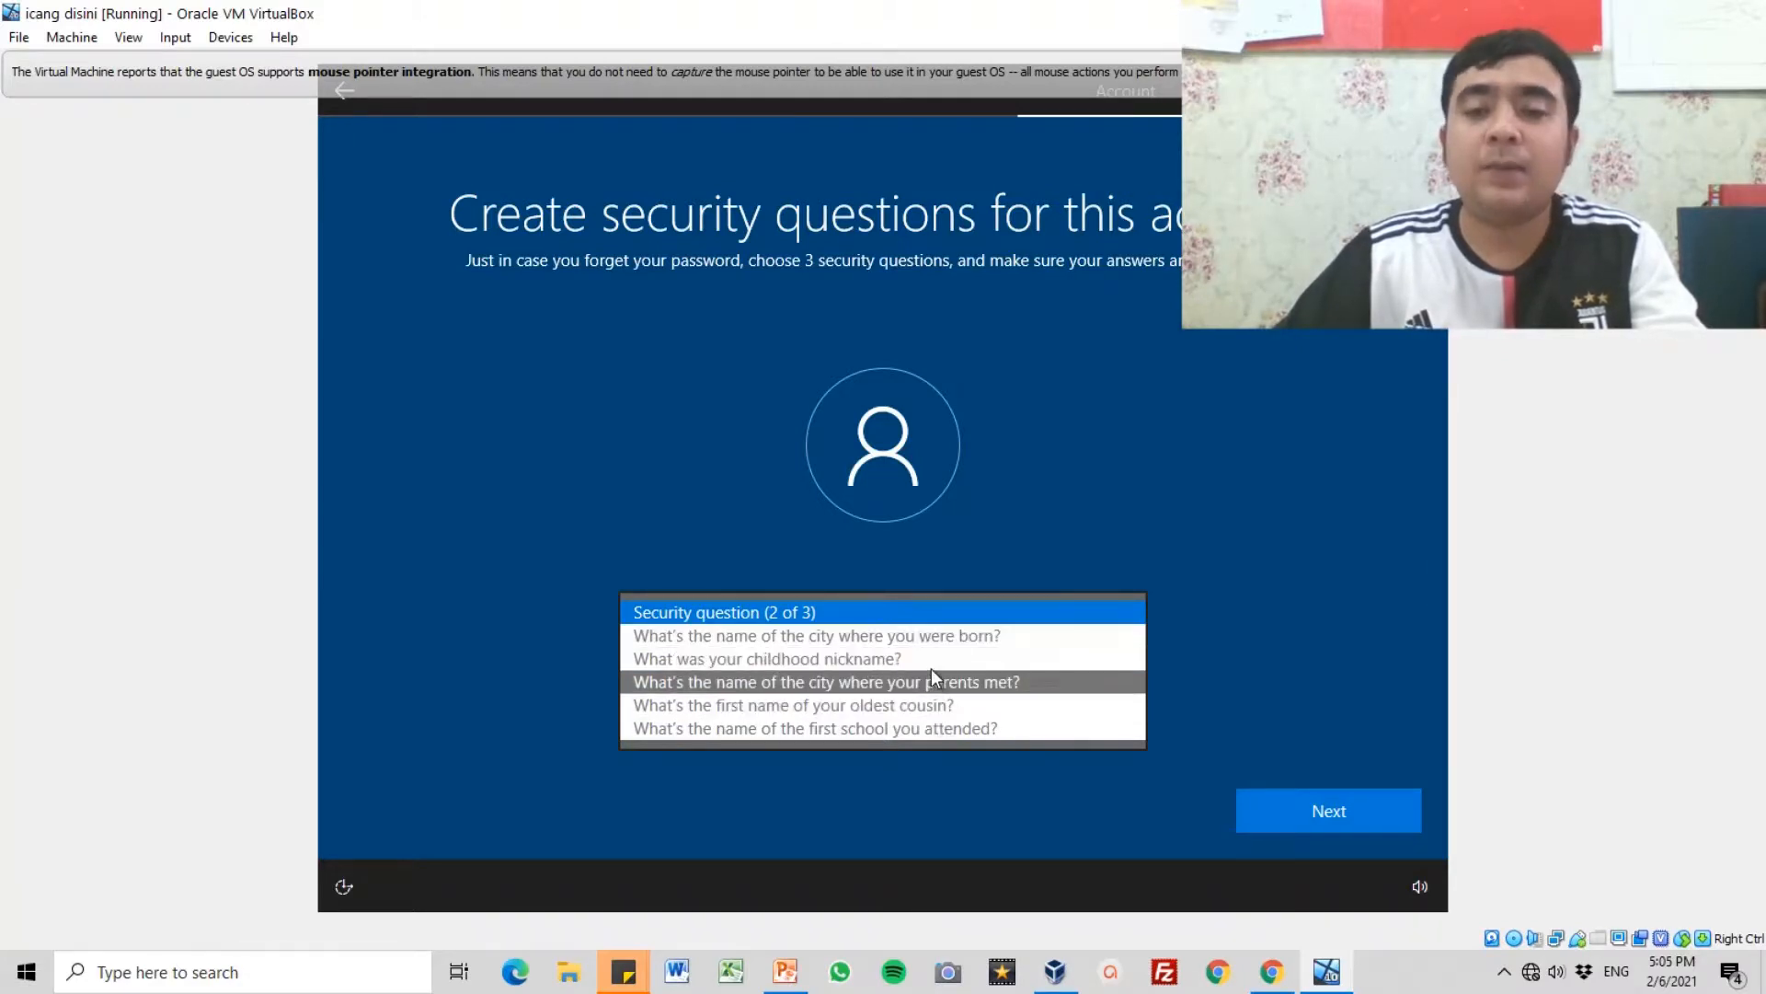
{"action": "left_click", "coordinate": [866, 636]}
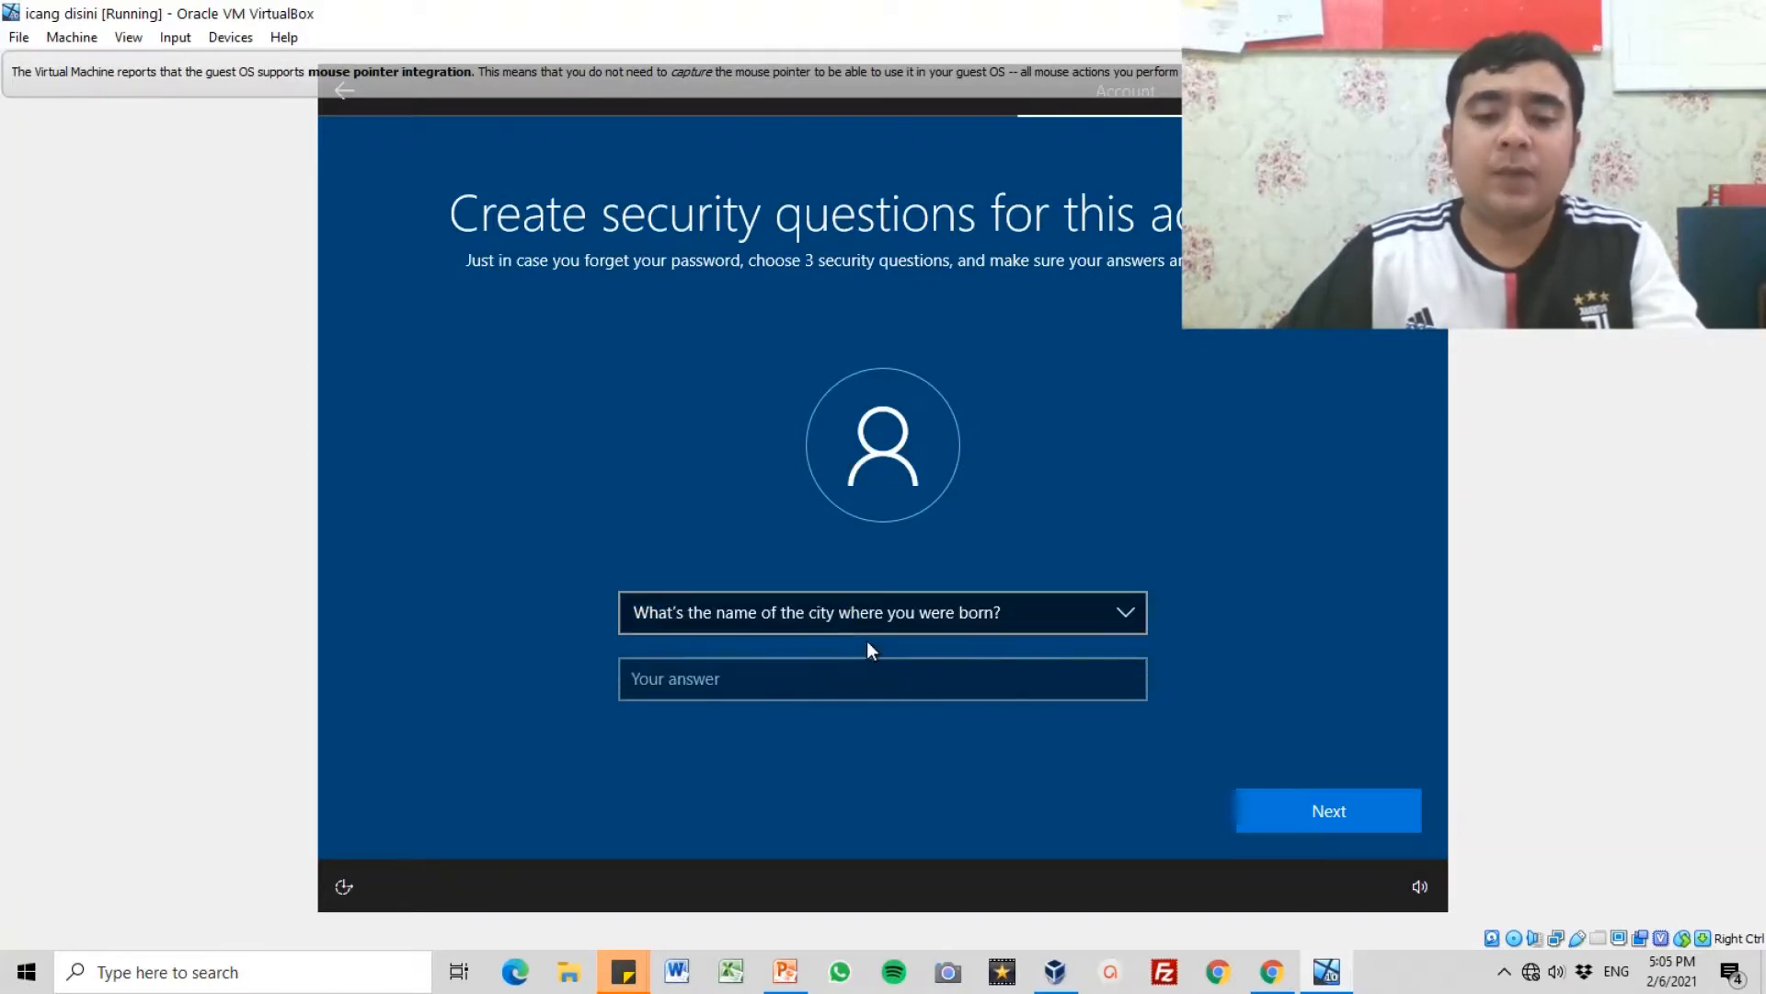
{"action": "left_click", "coordinate": [823, 692]}
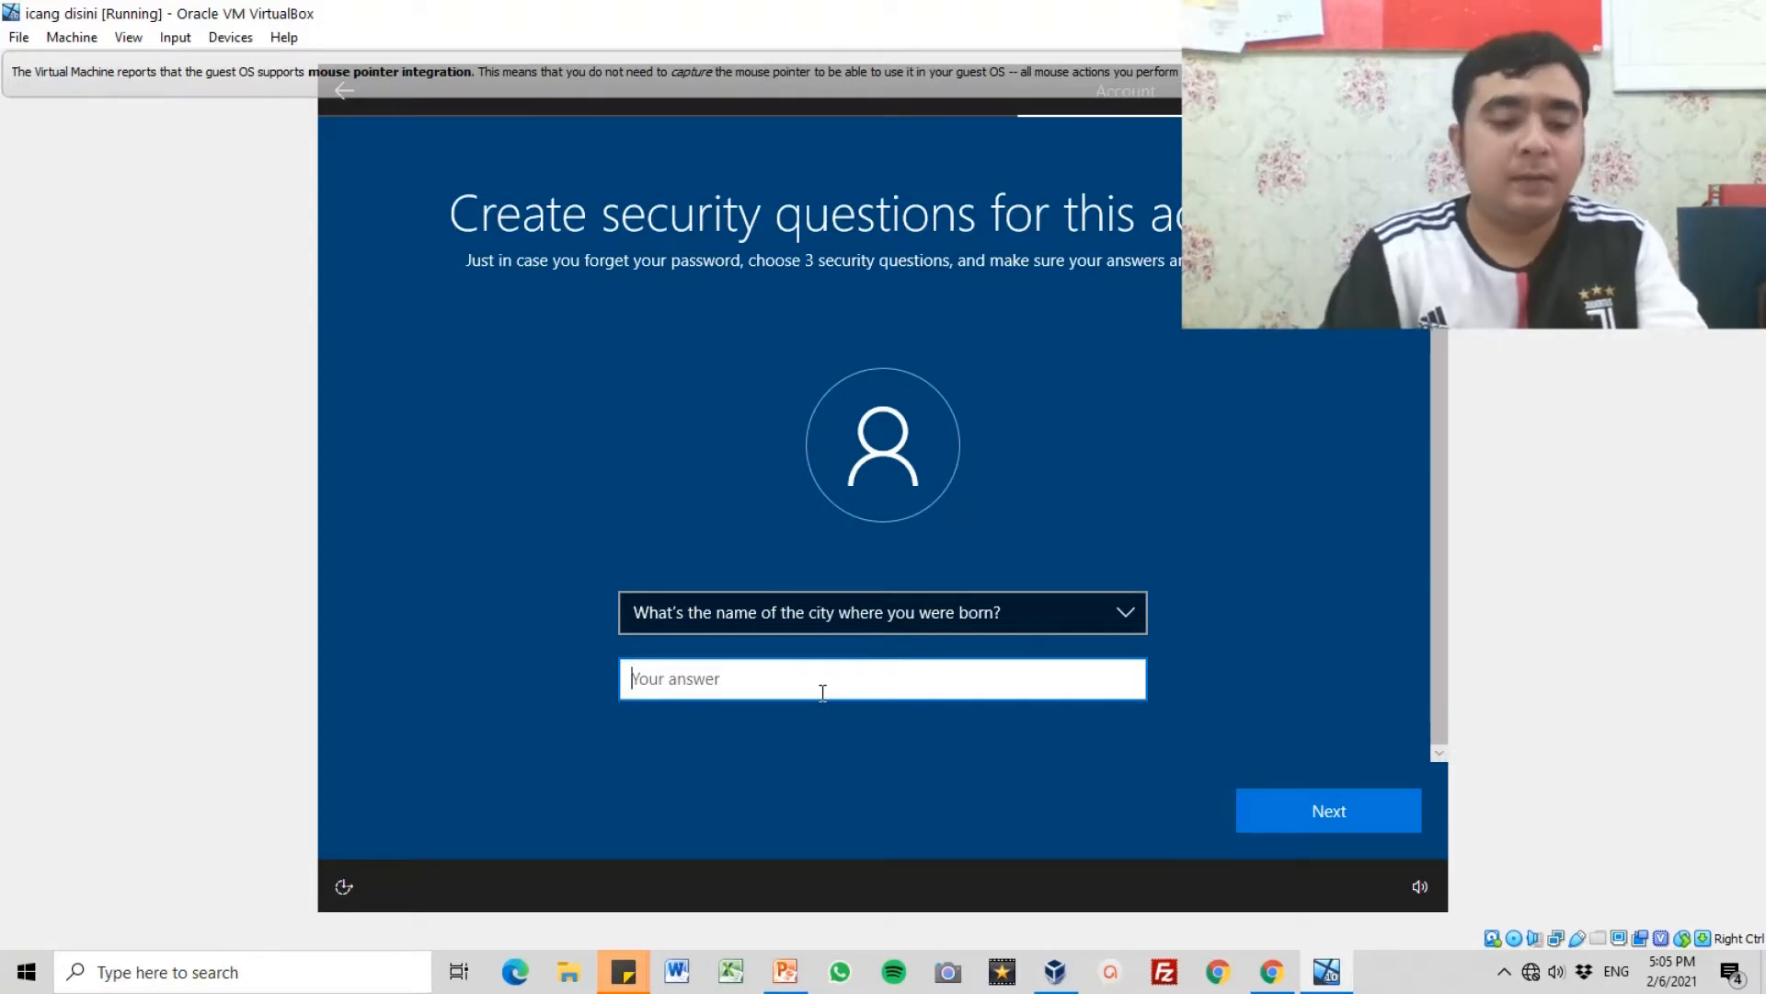
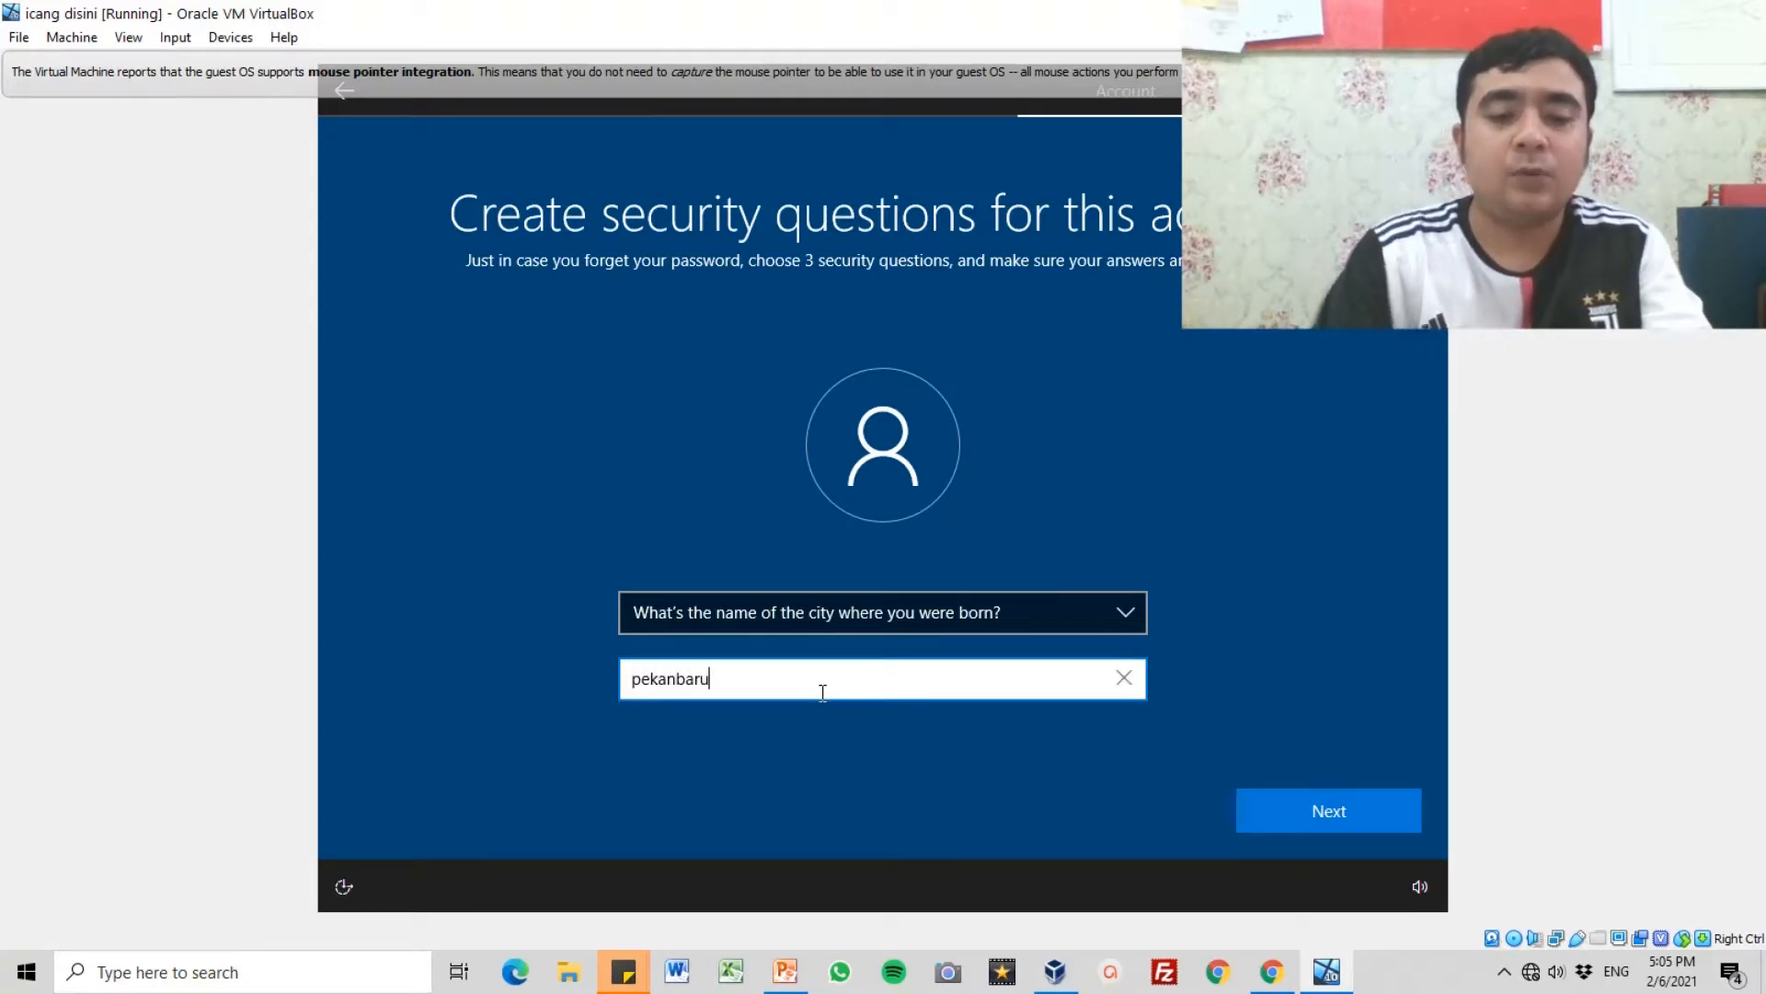
{"action": "left_click", "coordinate": [1355, 812]}
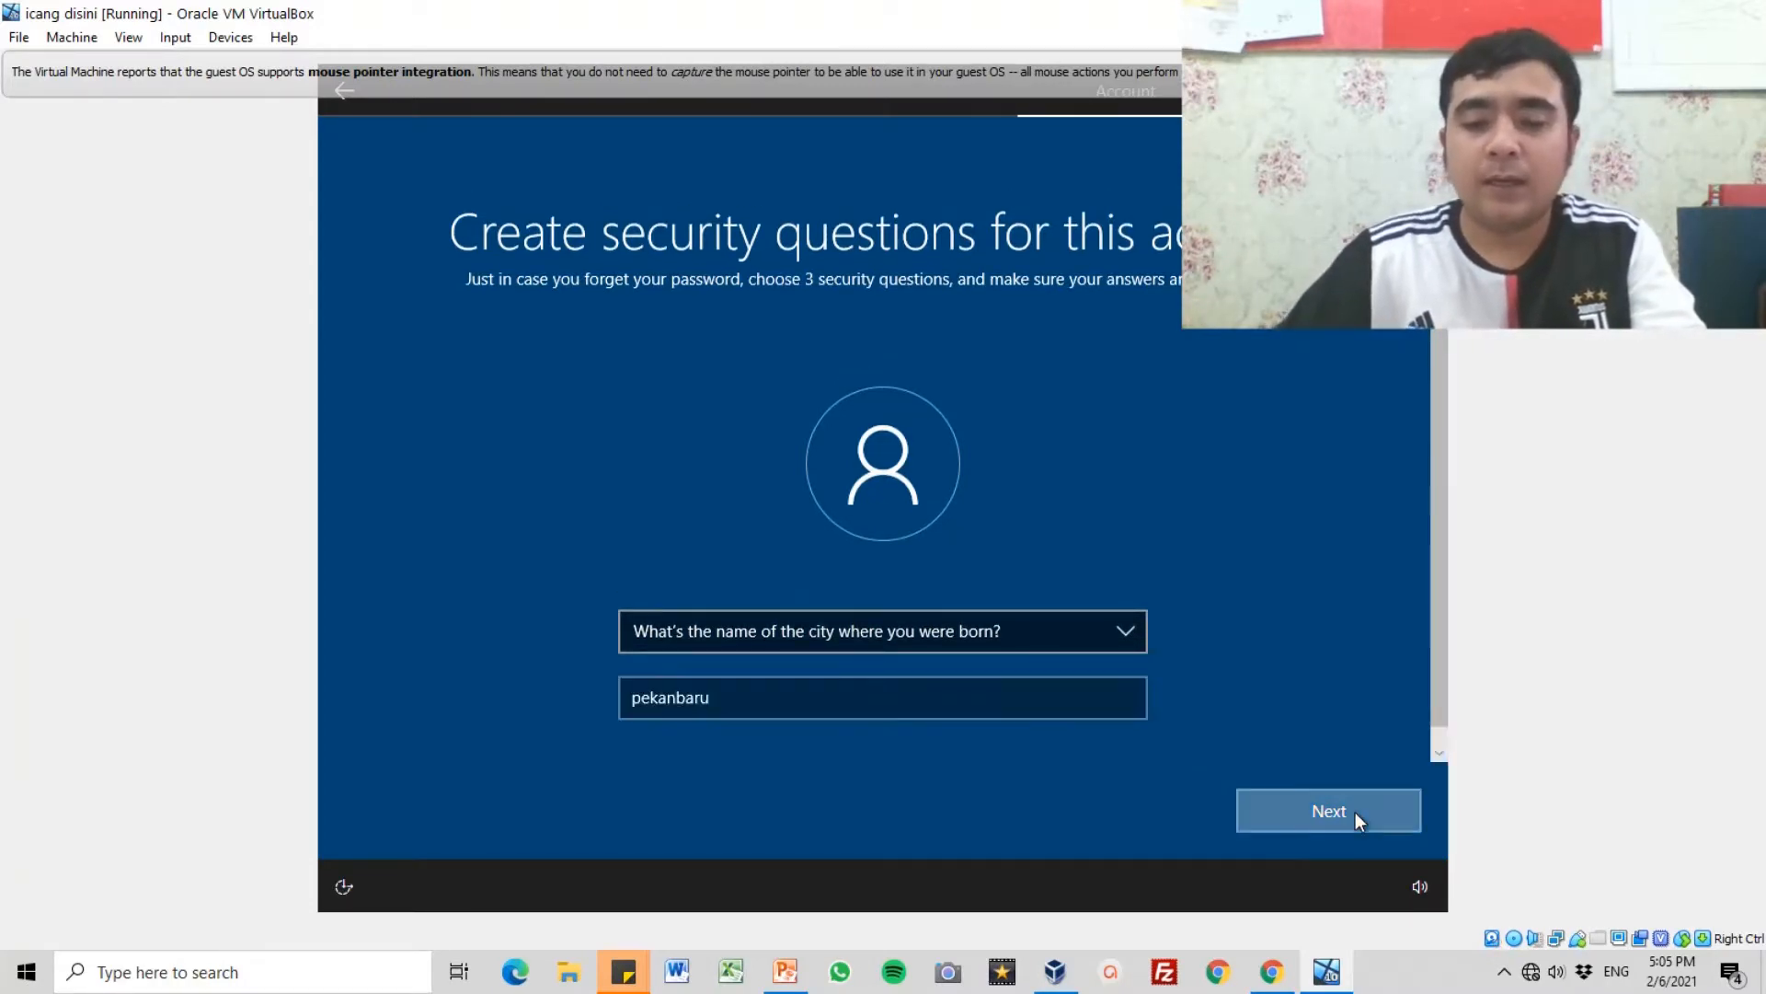
Step: Set the third security question to "What's the name of the city where your parents met?" and submit the city name
{"action": "left_click", "coordinate": [1008, 637]}
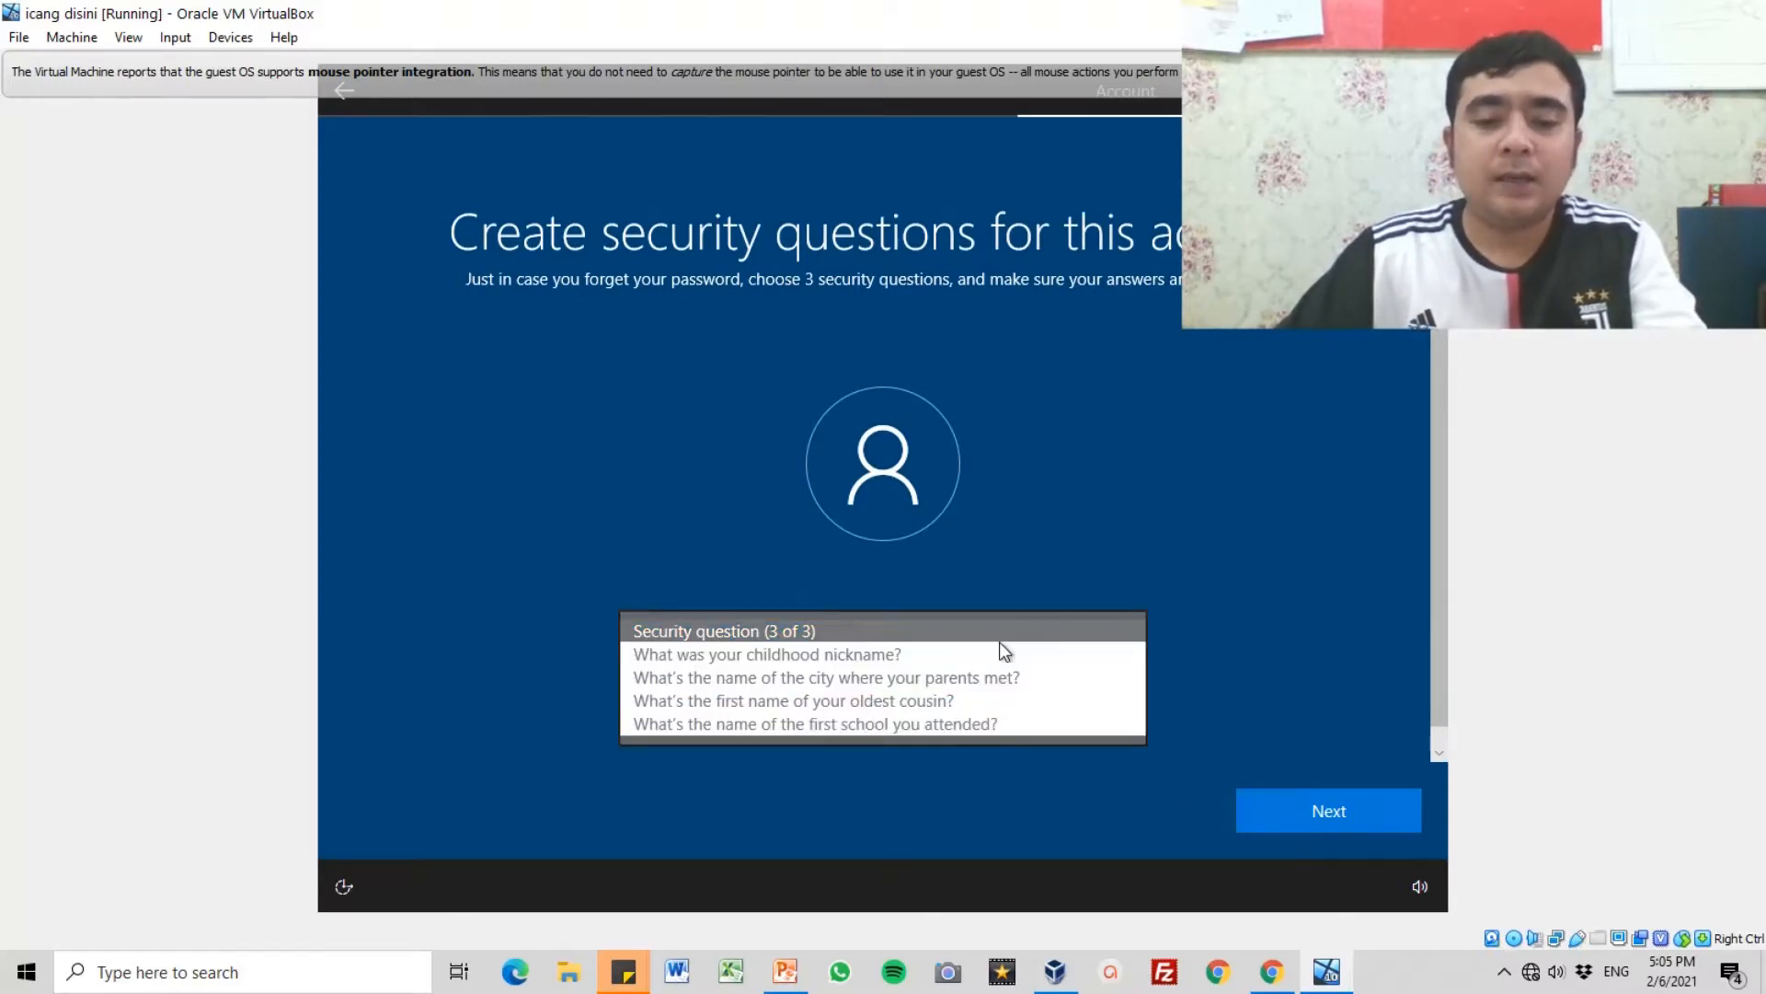
{"action": "left_click", "coordinate": [975, 686]}
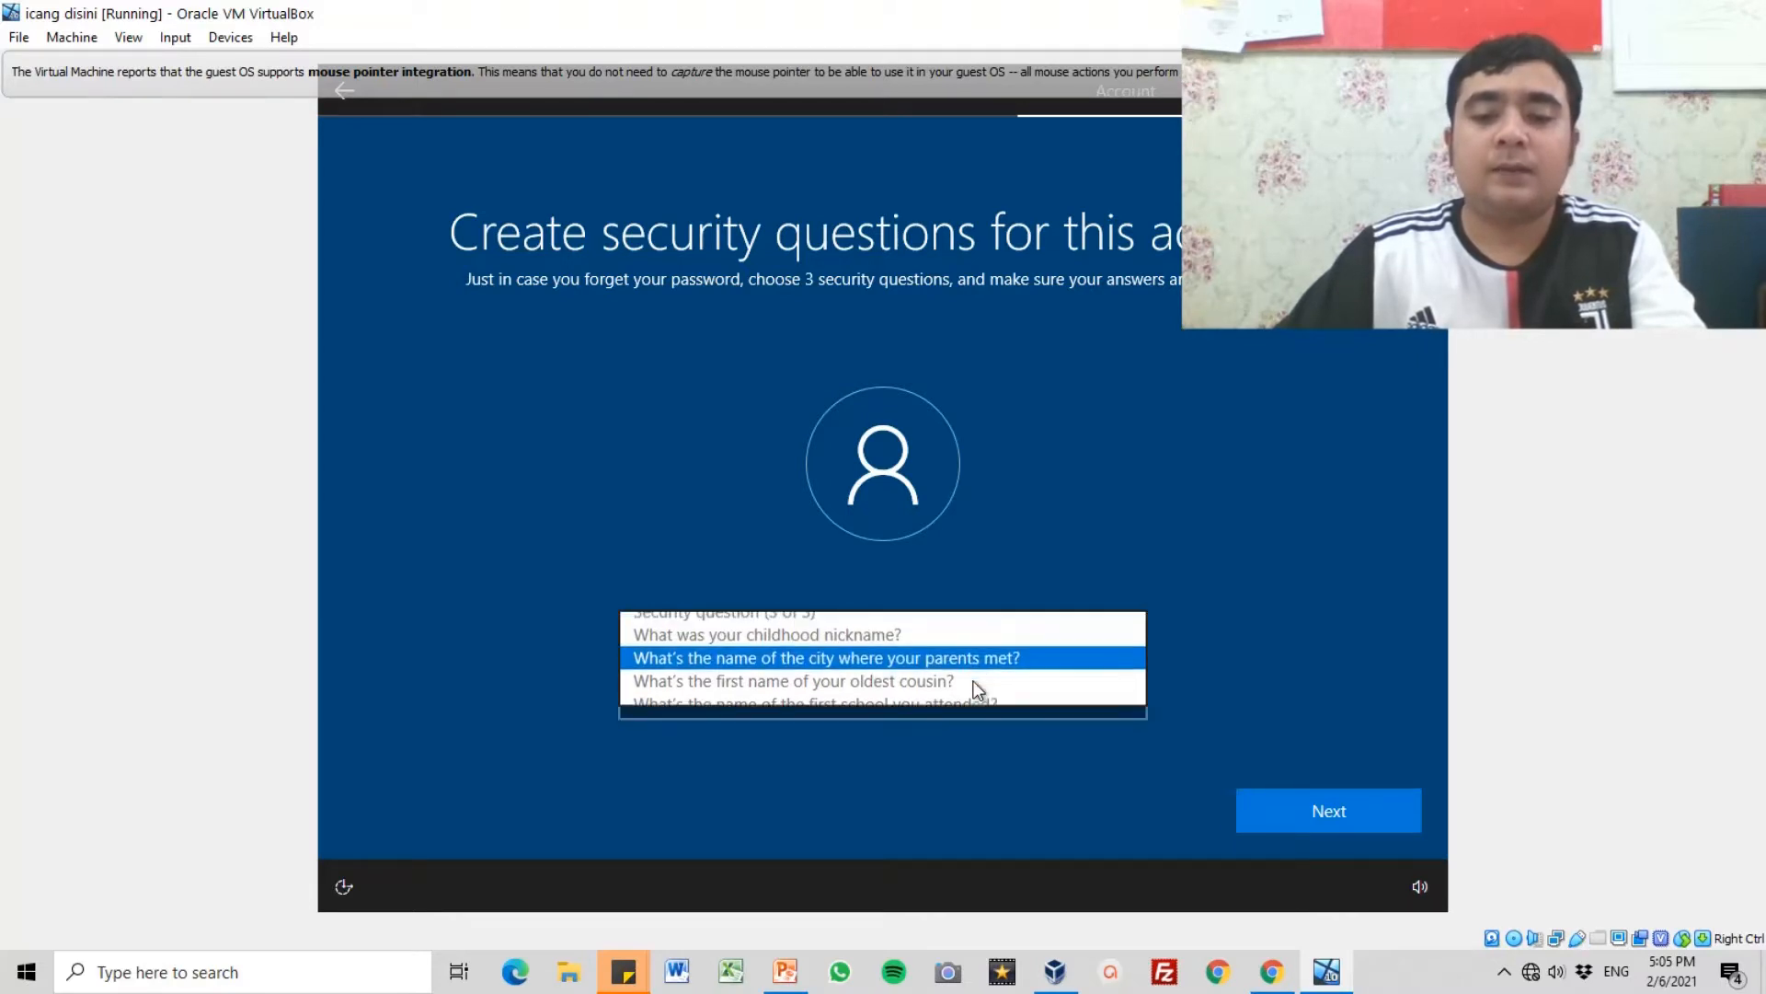
{"action": "left_click", "coordinate": [915, 702]}
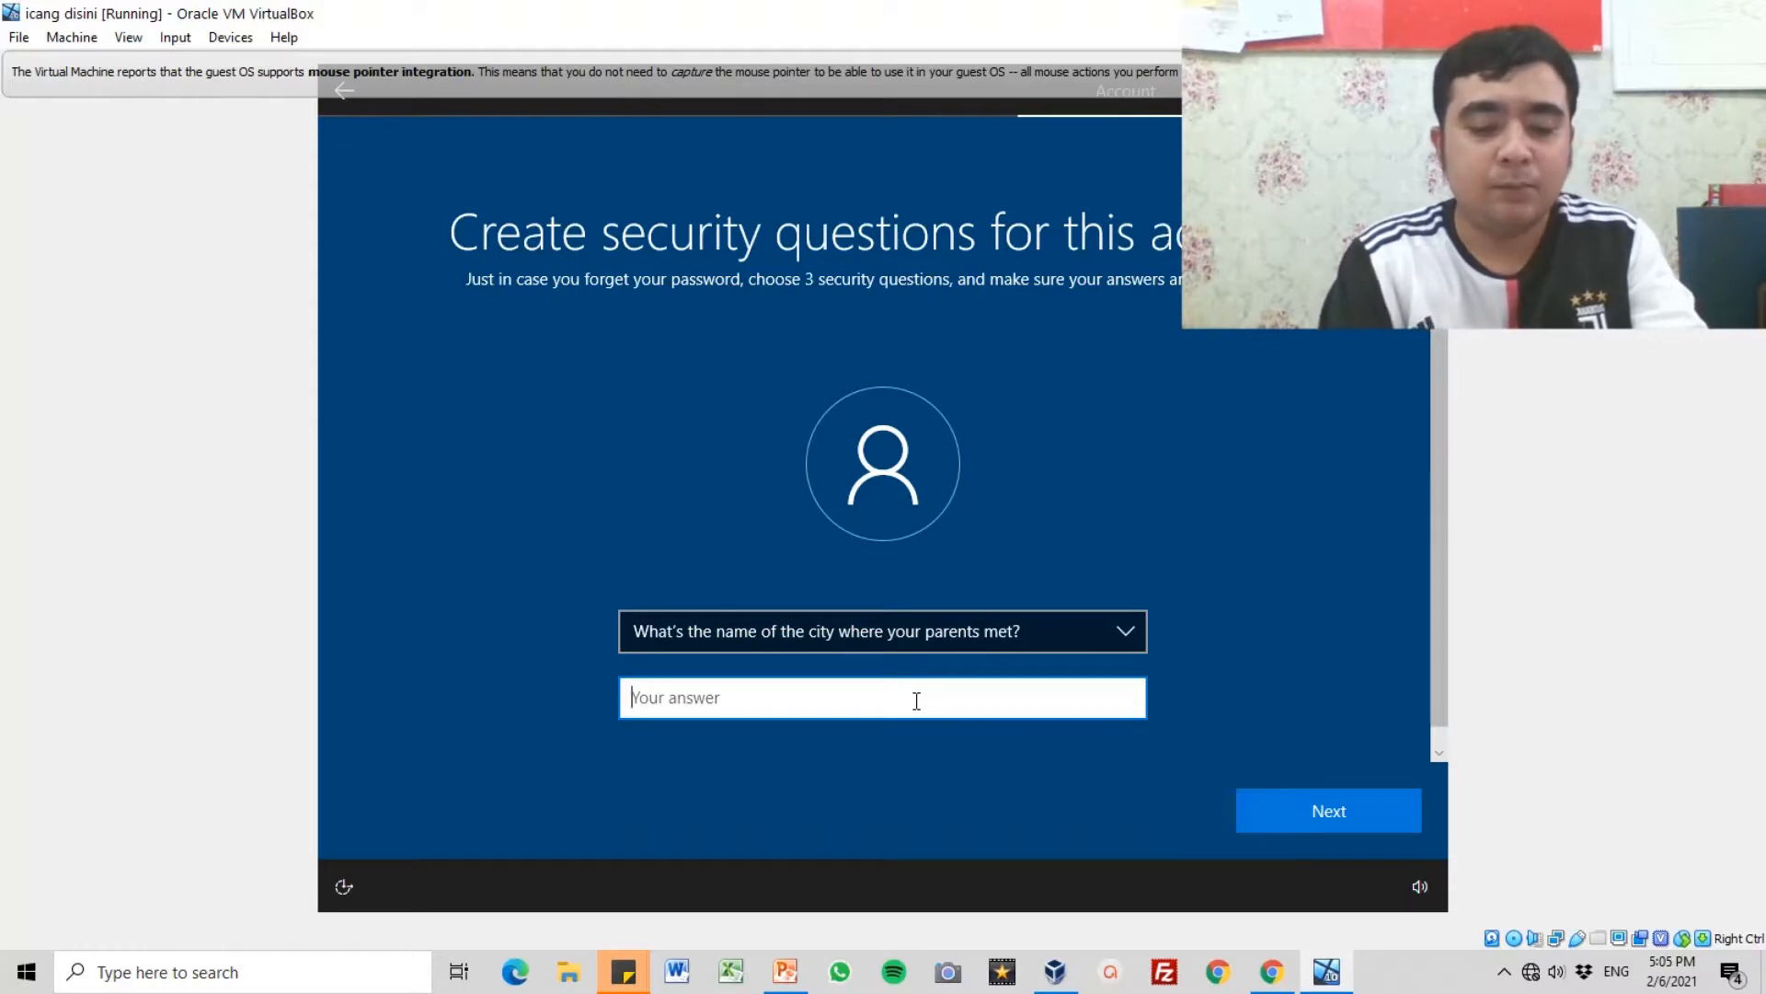
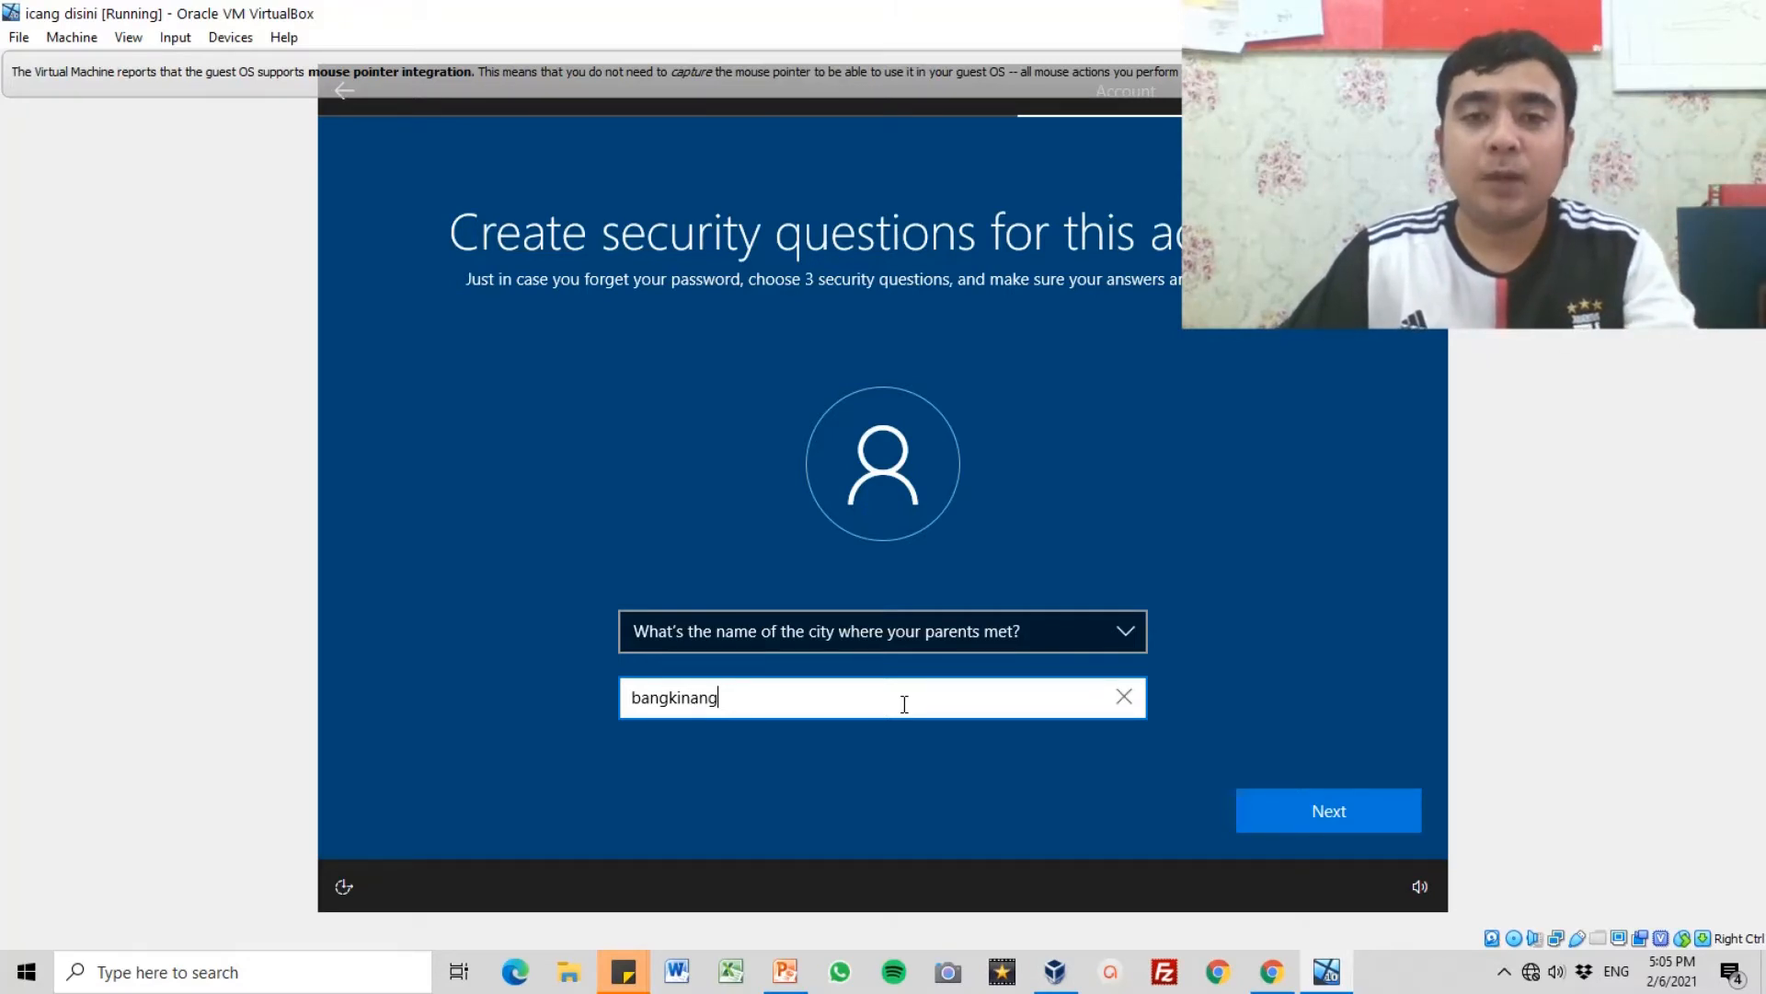
{"action": "left_click", "coordinate": [1312, 823]}
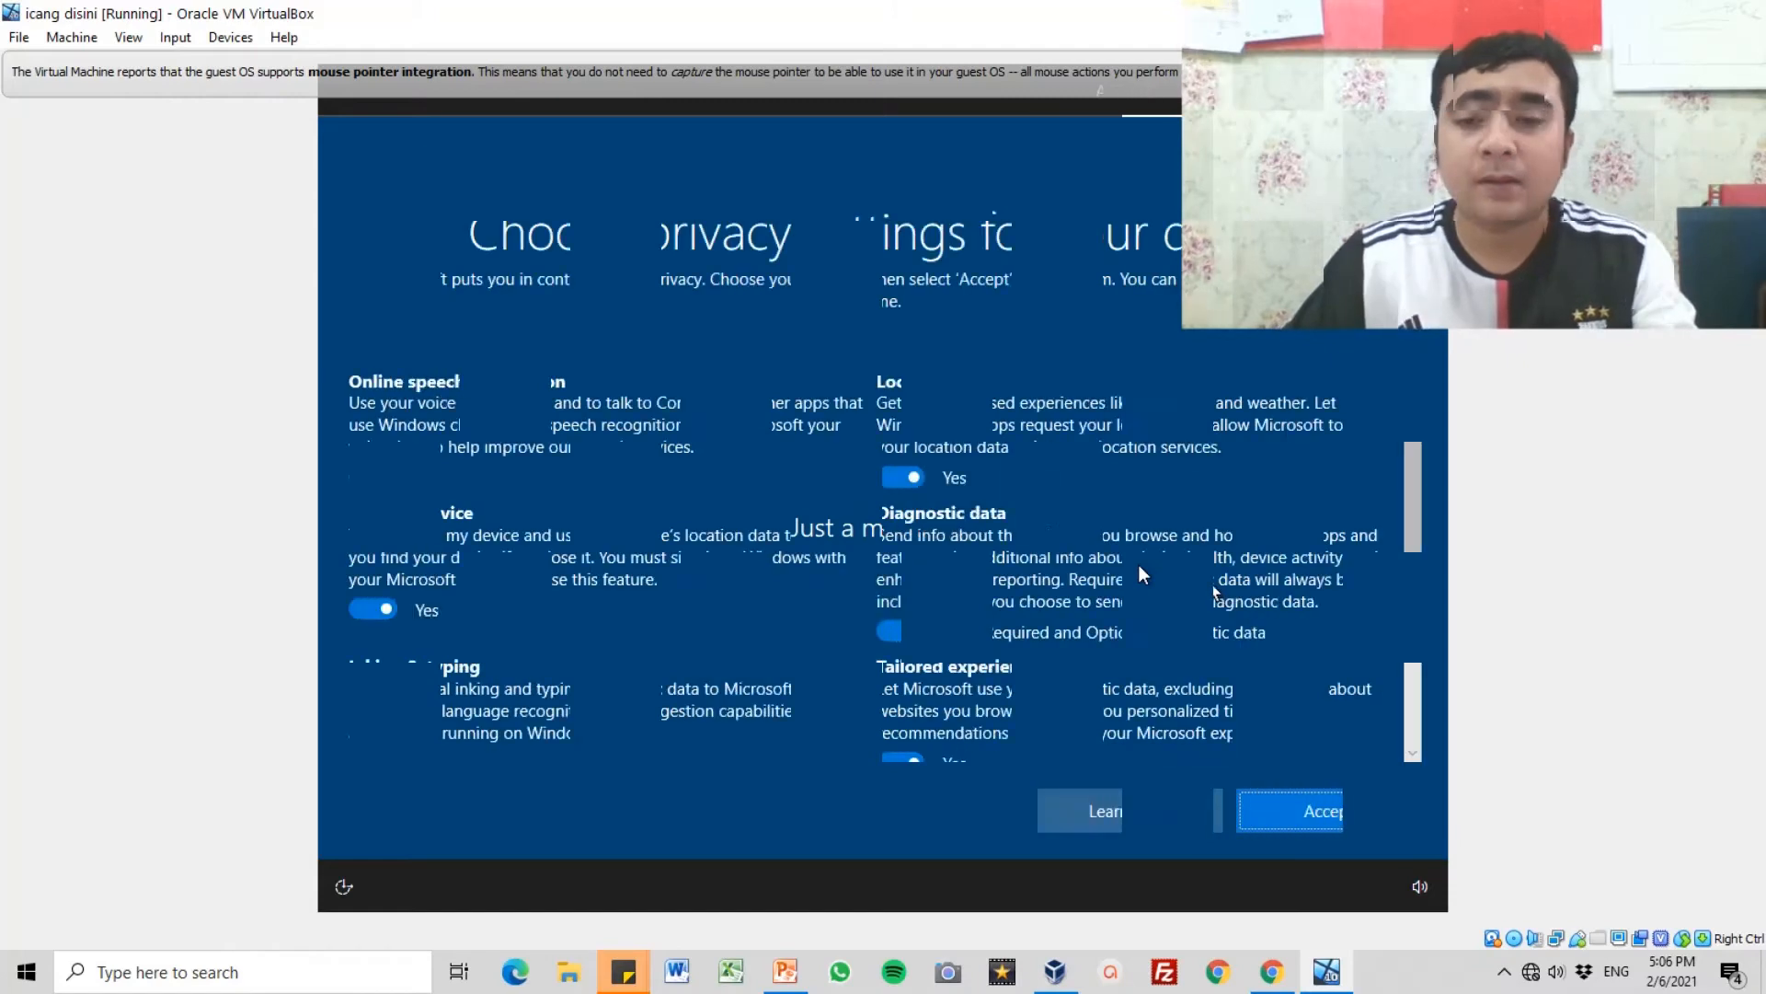
Step: Review the device privacy settings and accept them with all options left on
{"action": "scroll", "coordinate": [1209, 589], "scroll_direction": "down", "scroll_amount": 3}
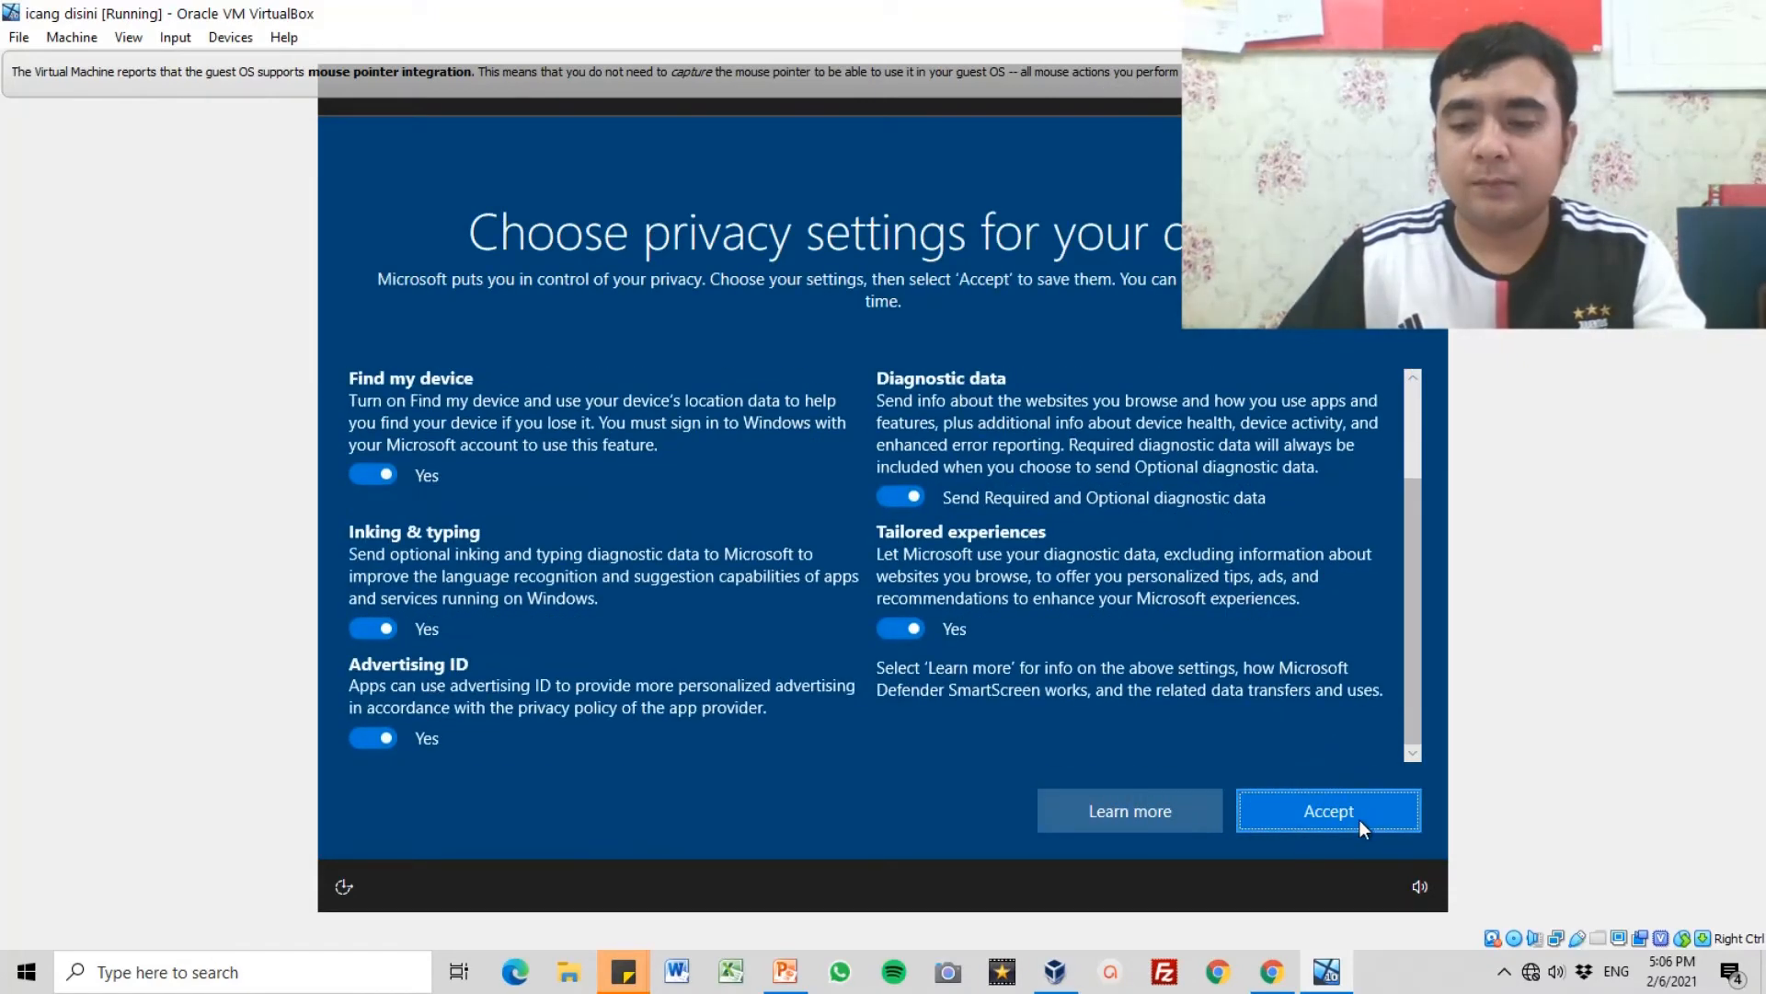
{"action": "left_click", "coordinate": [1332, 815]}
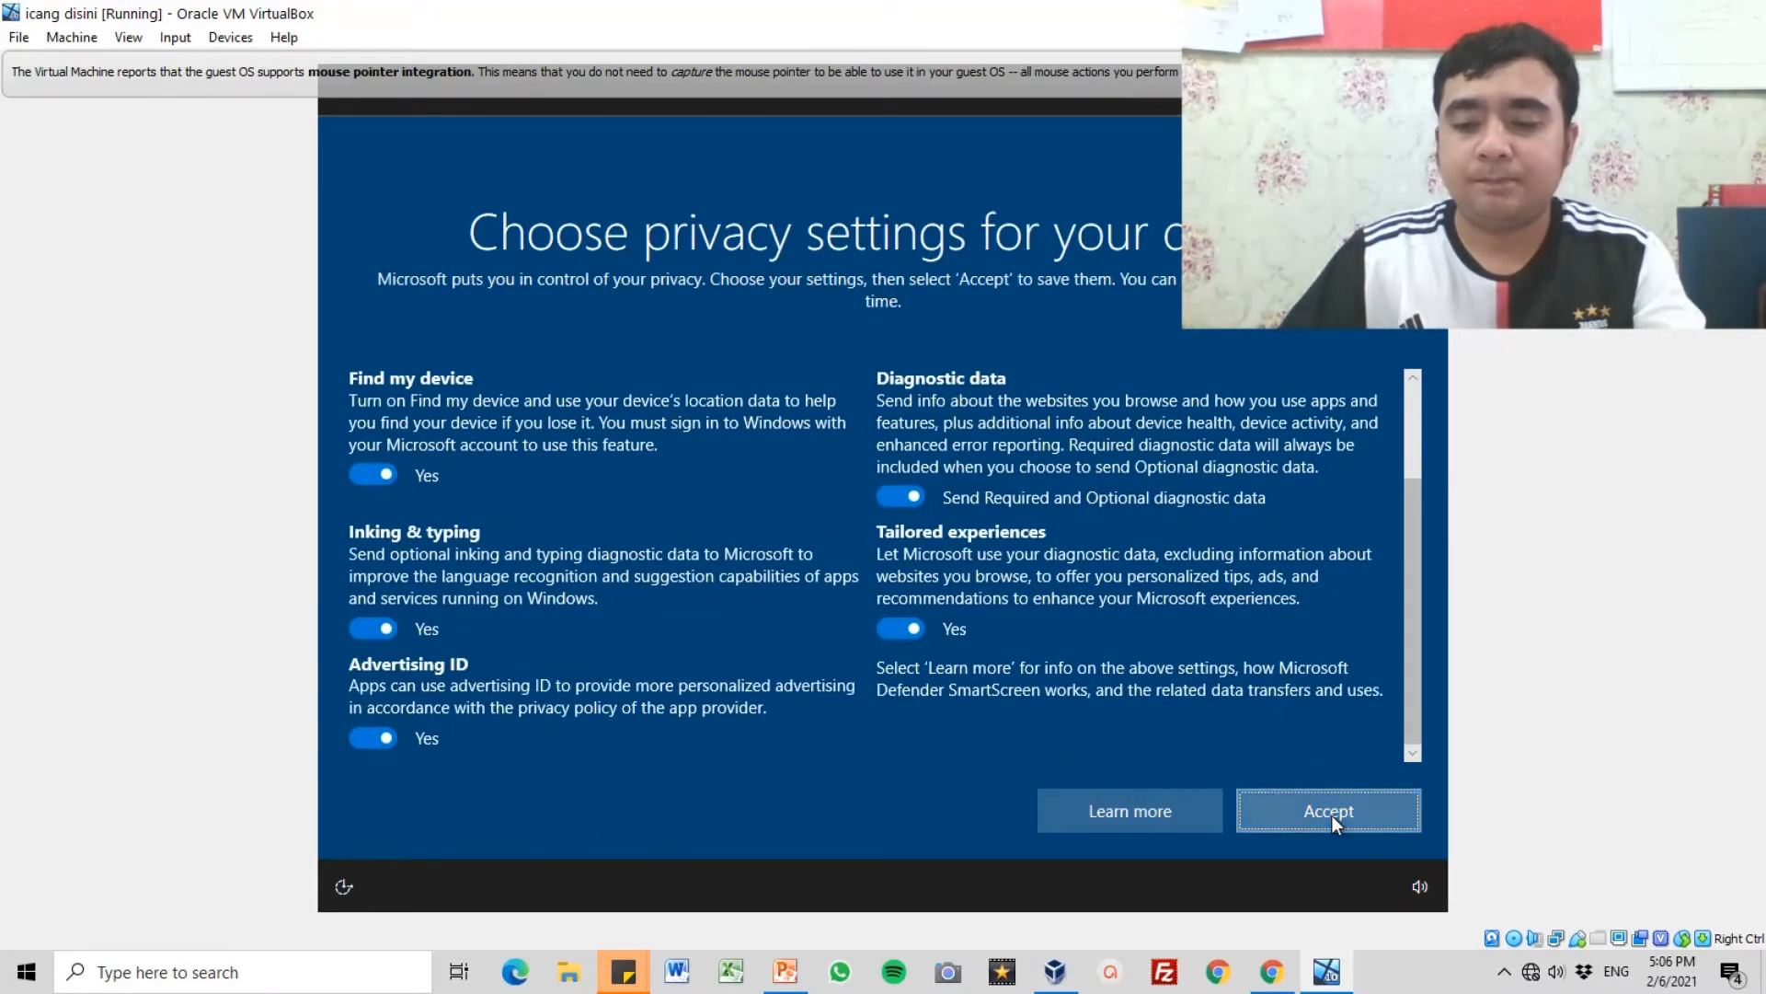